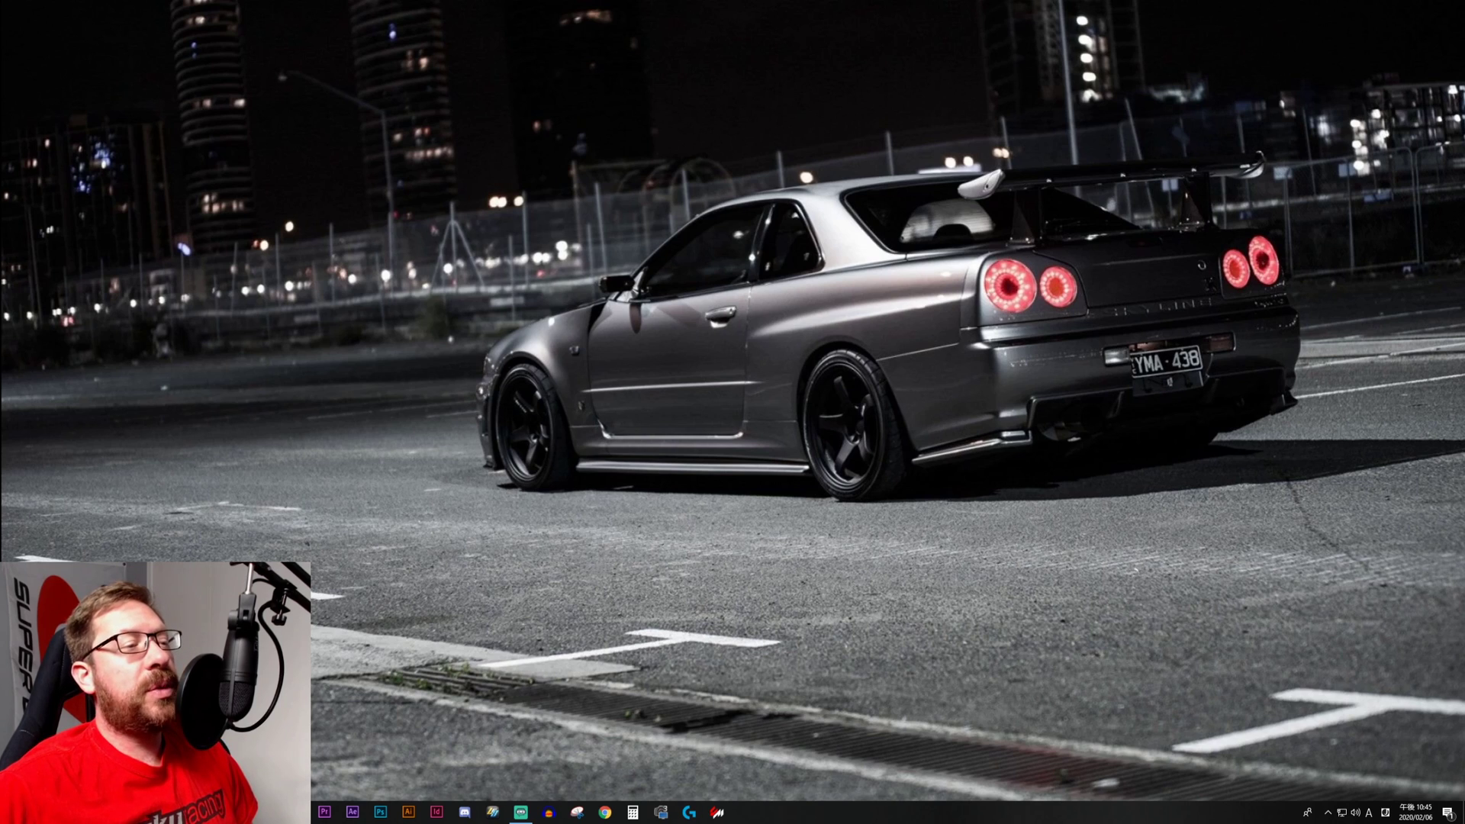
Step: In Chrome, search the web for "assetto corsa custom shaders patch" and open the AC Stuff Custom Shaders Patch page
{"action": "left_click", "coordinate": [605, 812]}
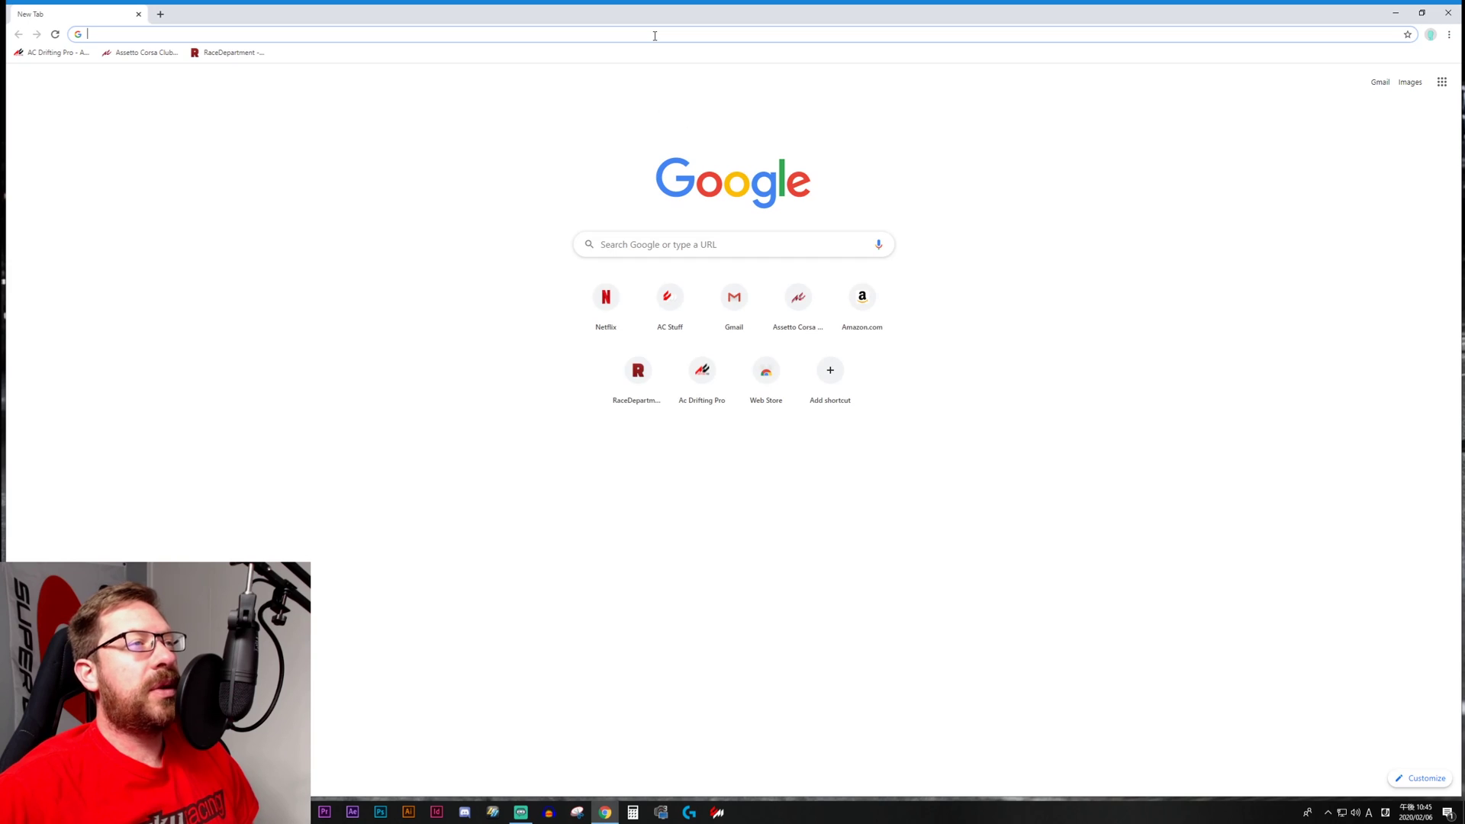
{"action": "type", "text": "assetto corsa custom shaders patch"}
{"action": "key", "text": "Return"}
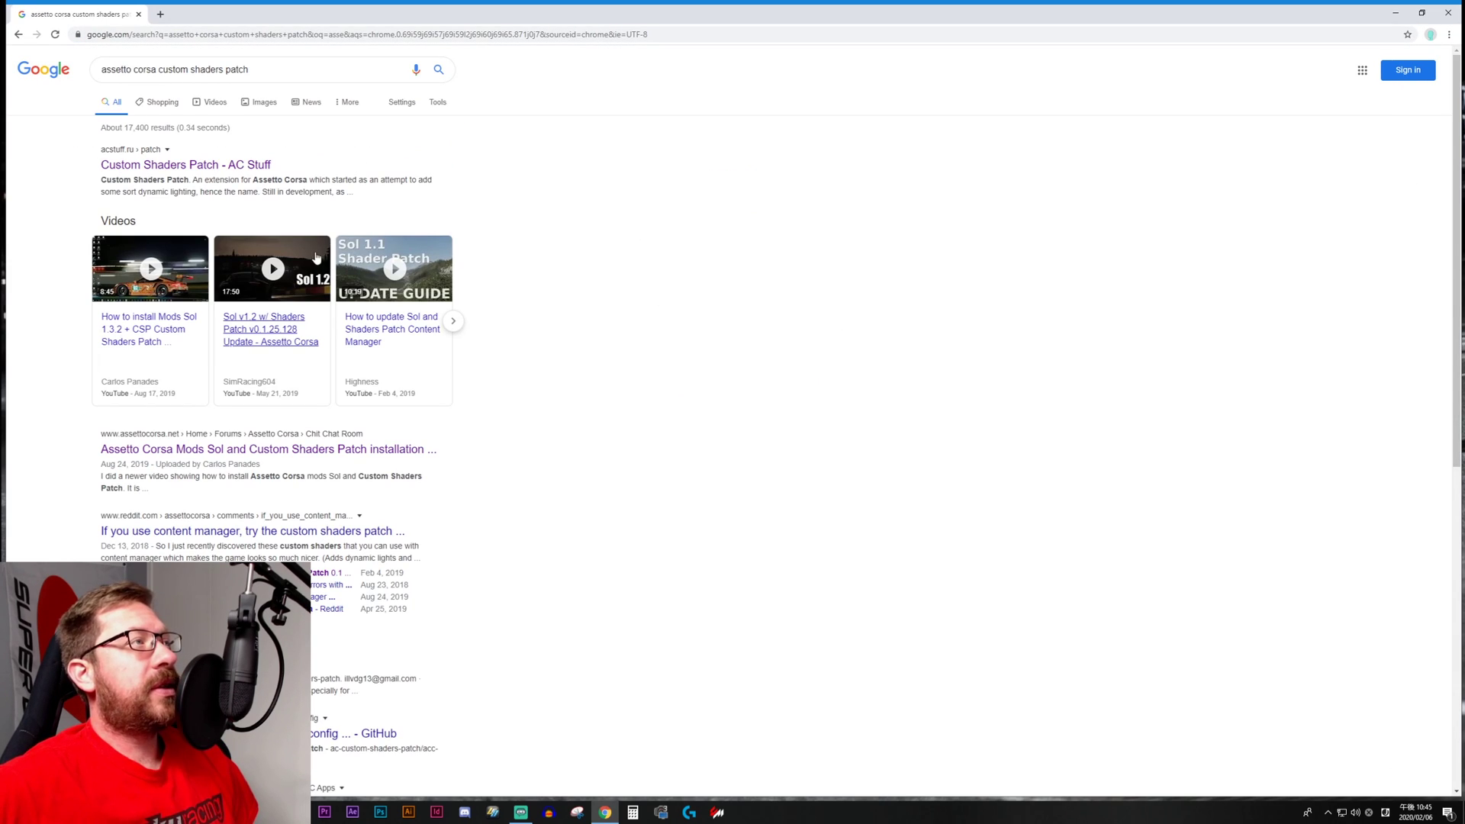
{"action": "left_click", "coordinate": [191, 169]}
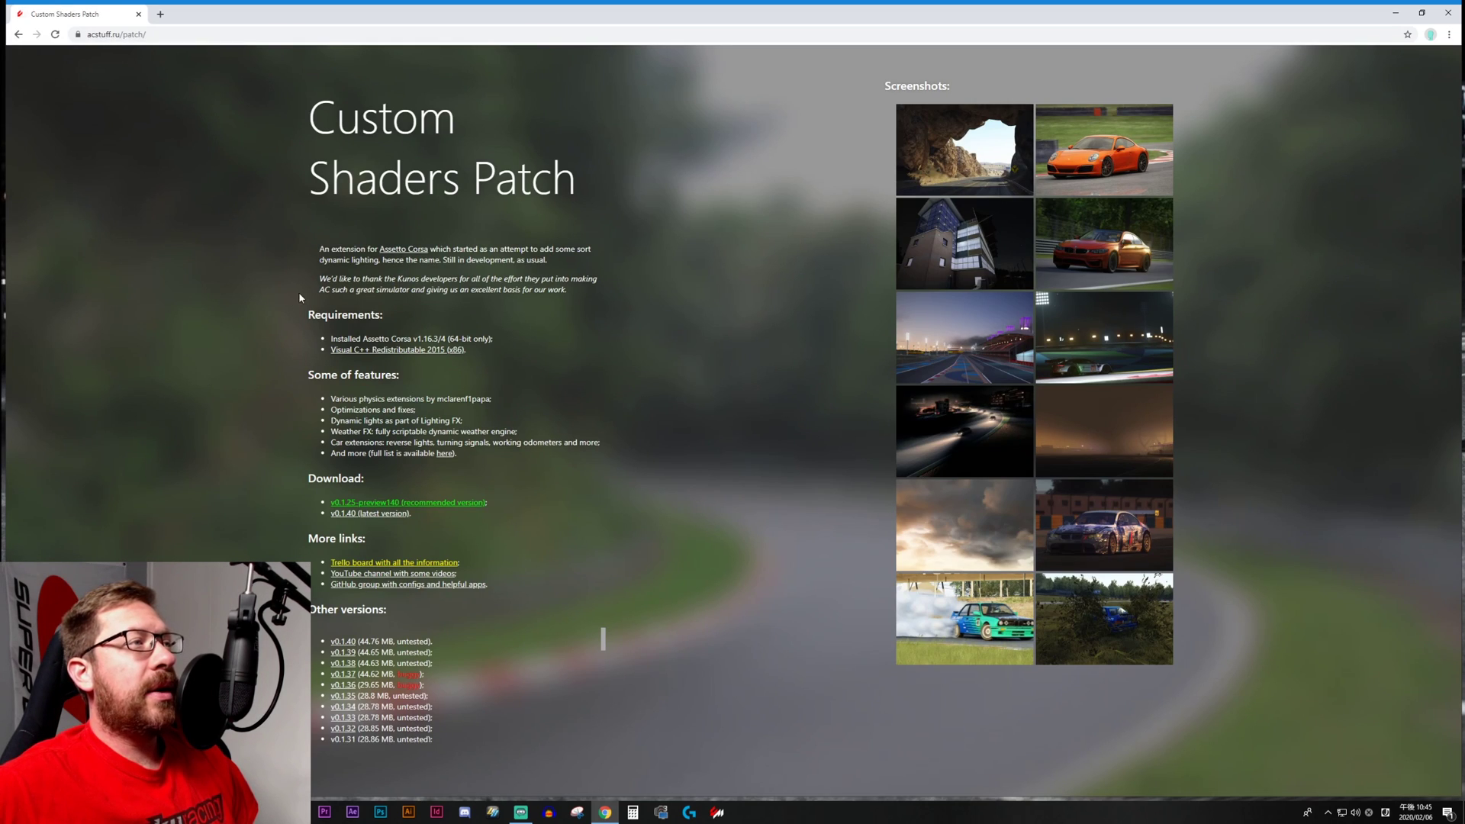
{"action": "double_click", "coordinate": [345, 315]}
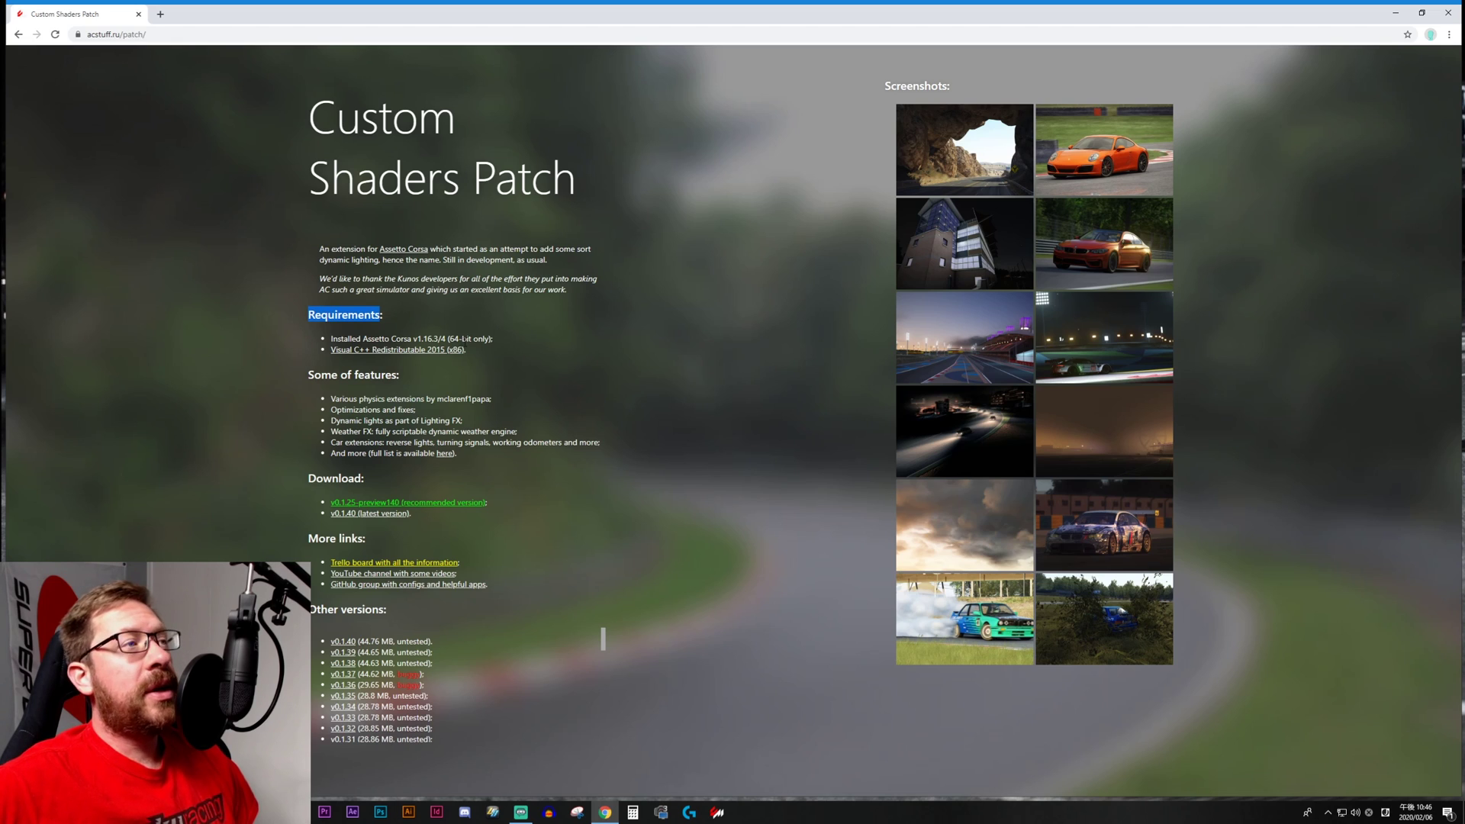
{"action": "double_click", "coordinate": [454, 338]}
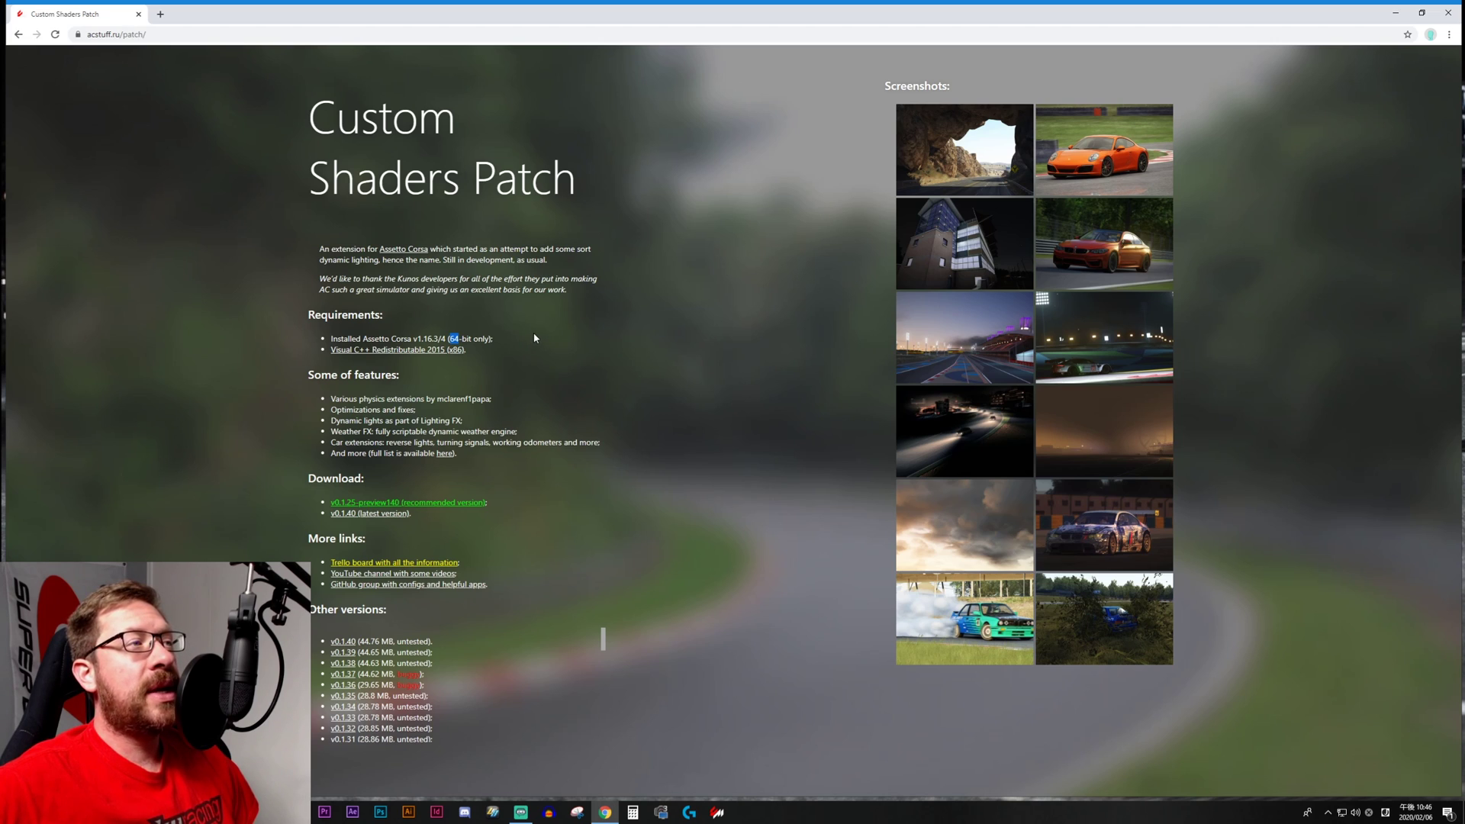
{"action": "left_click", "coordinate": [518, 346]}
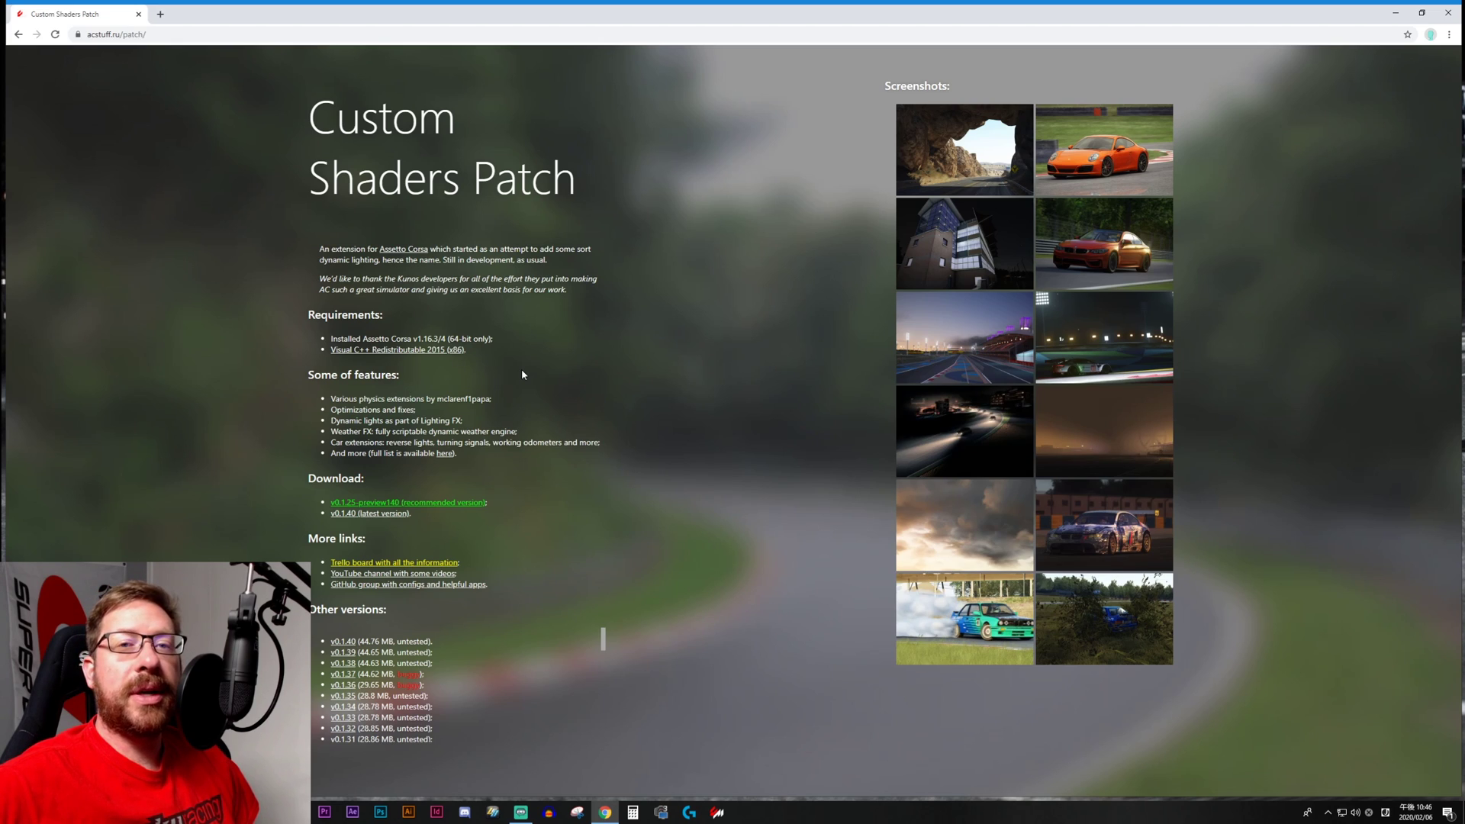
Step: Download vc_redist.x86.exe through the Visual C++ Redistributable 2015 requirement link, save it to the desktop, and return to the patch page
{"action": "left_click", "coordinate": [448, 351]}
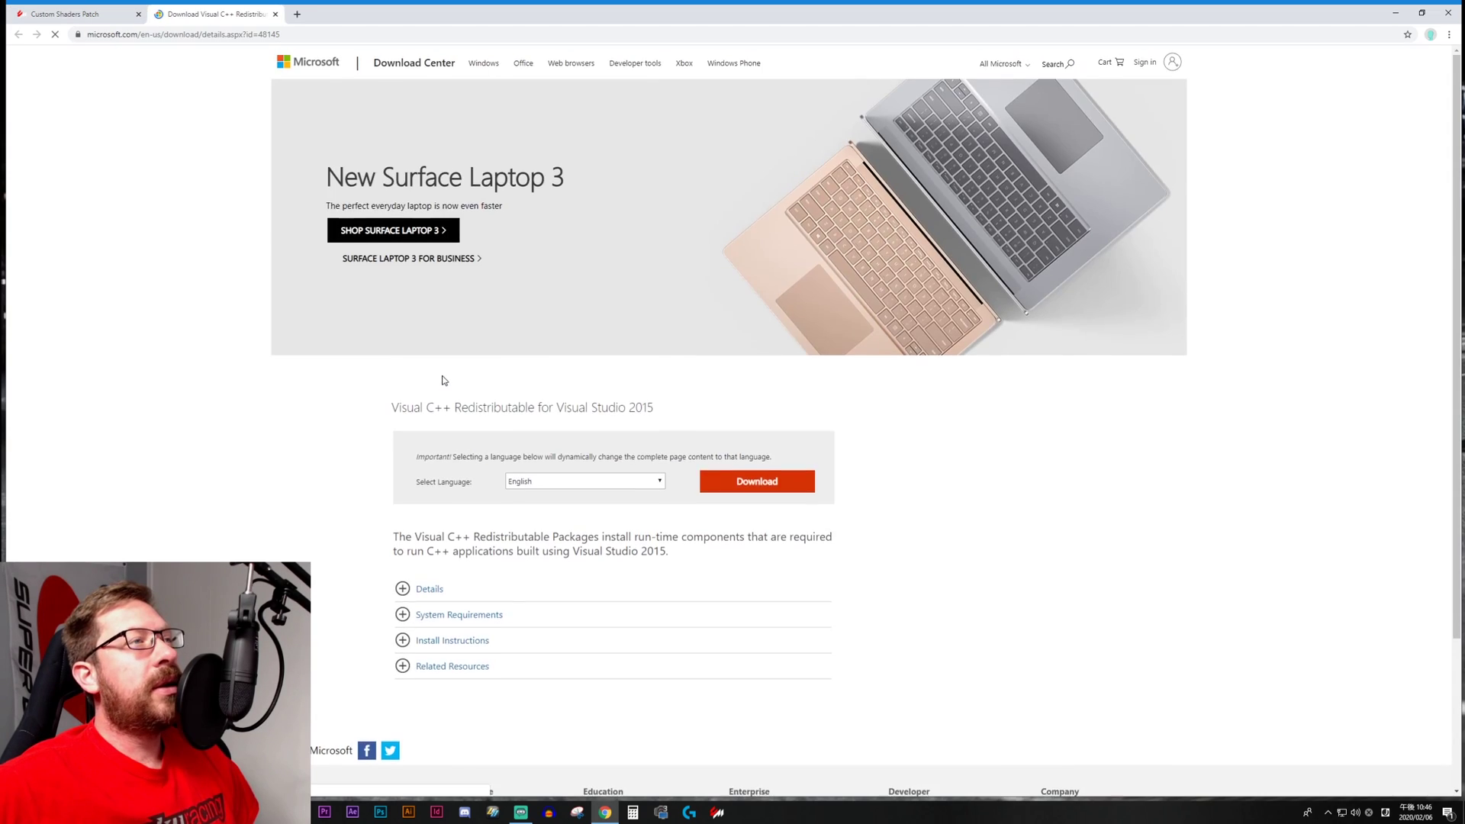
{"action": "left_click", "coordinate": [755, 528]}
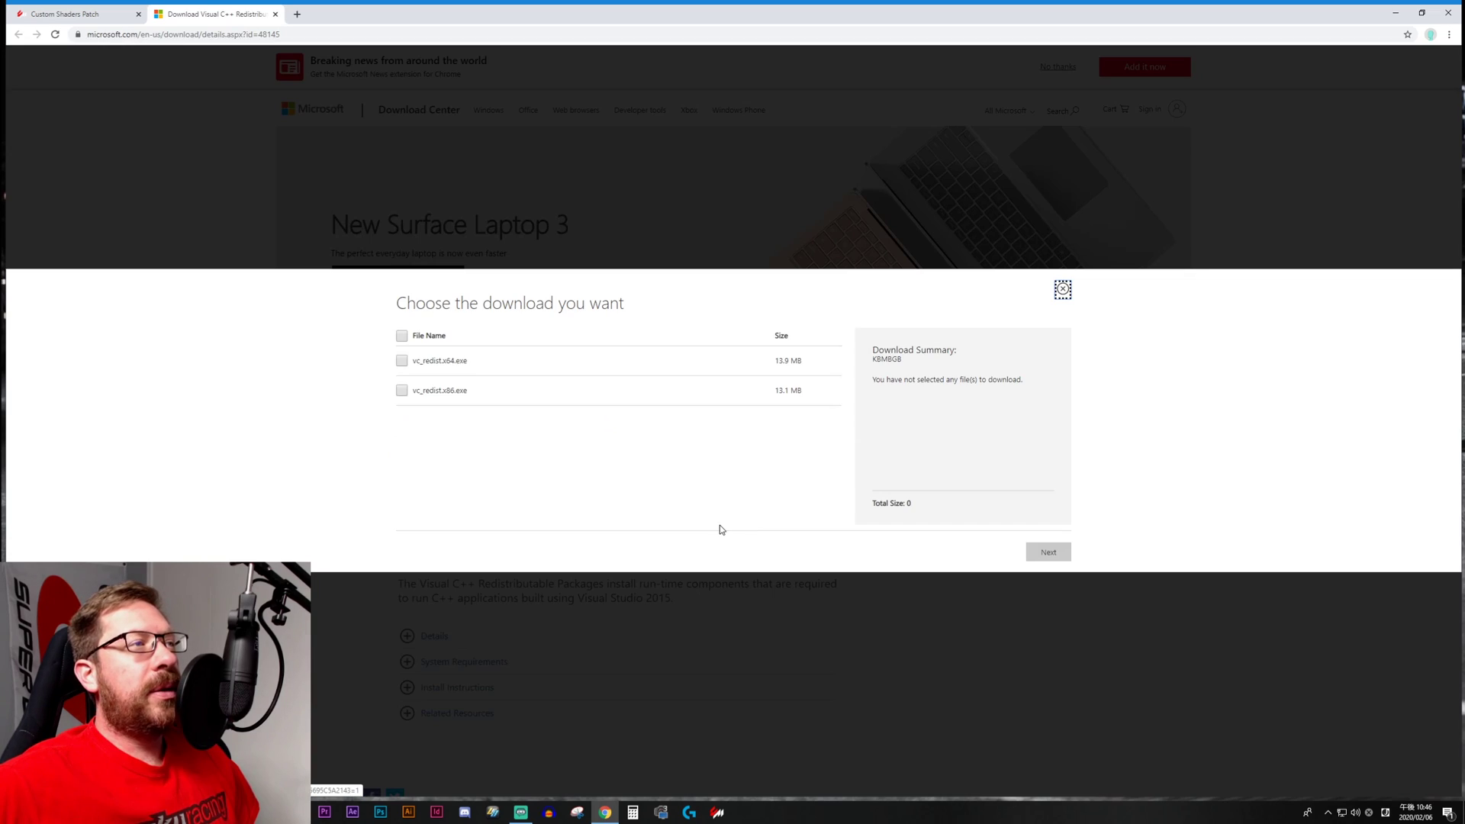
{"action": "left_click", "coordinate": [402, 391]}
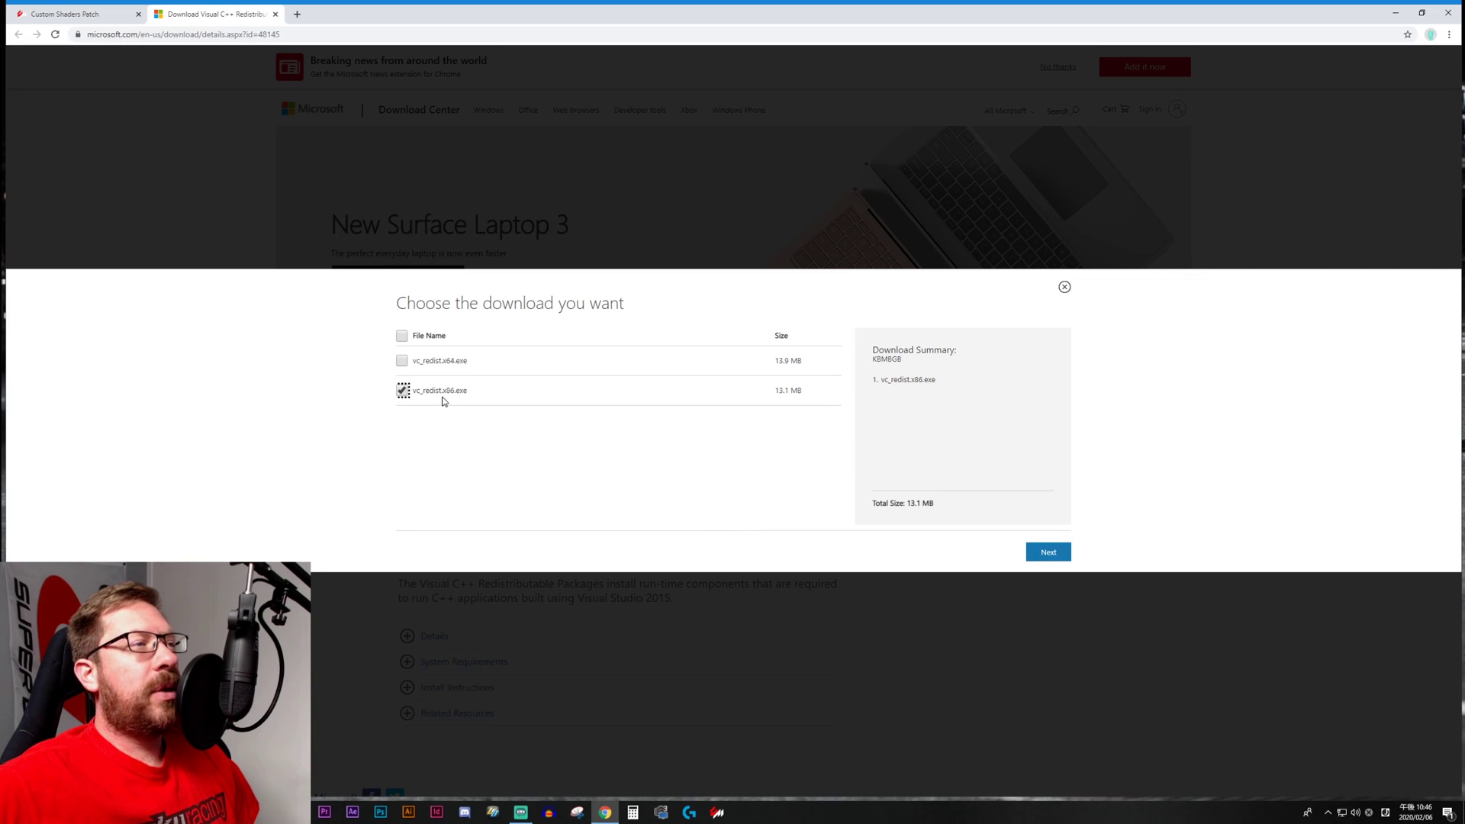
{"action": "left_click", "coordinate": [1048, 551]}
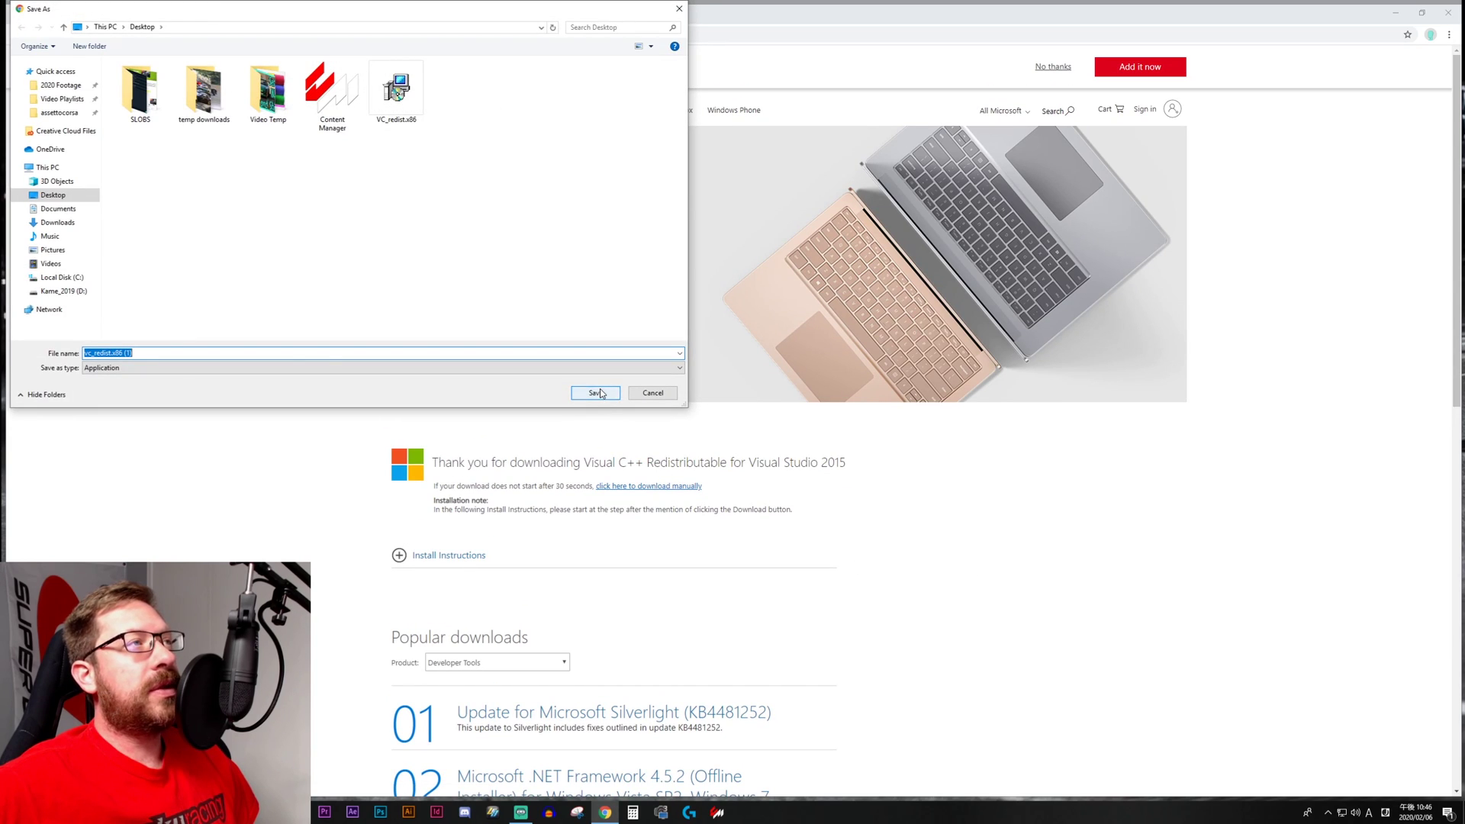
{"action": "left_click", "coordinate": [595, 400]}
{"action": "key", "text": "ctrl+Tab"}
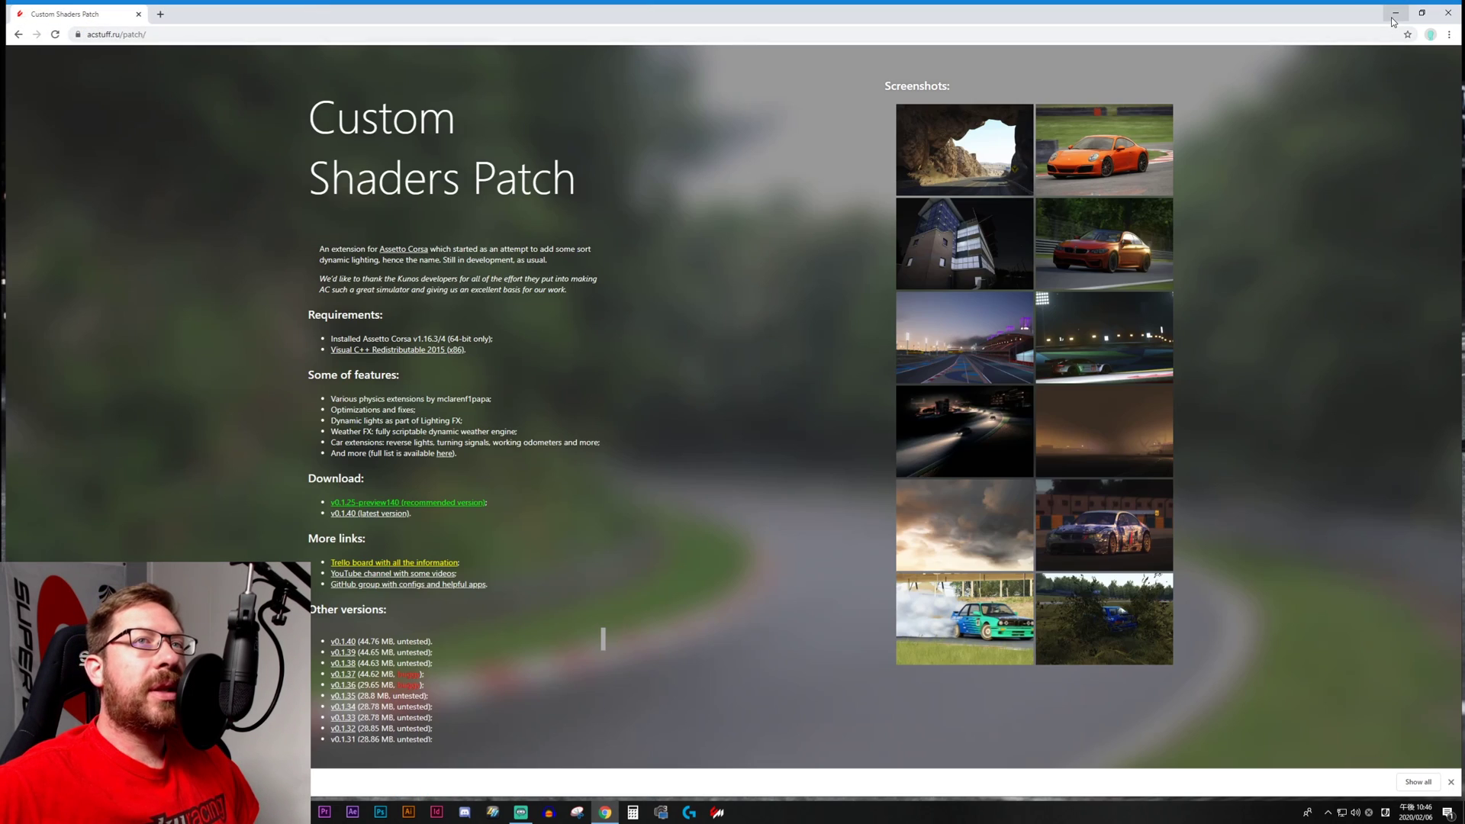
Step: Run the VC_redist.x86 installer from the desktop, close the finished setup, and permanently delete the installer file
{"action": "left_click", "coordinate": [1396, 13]}
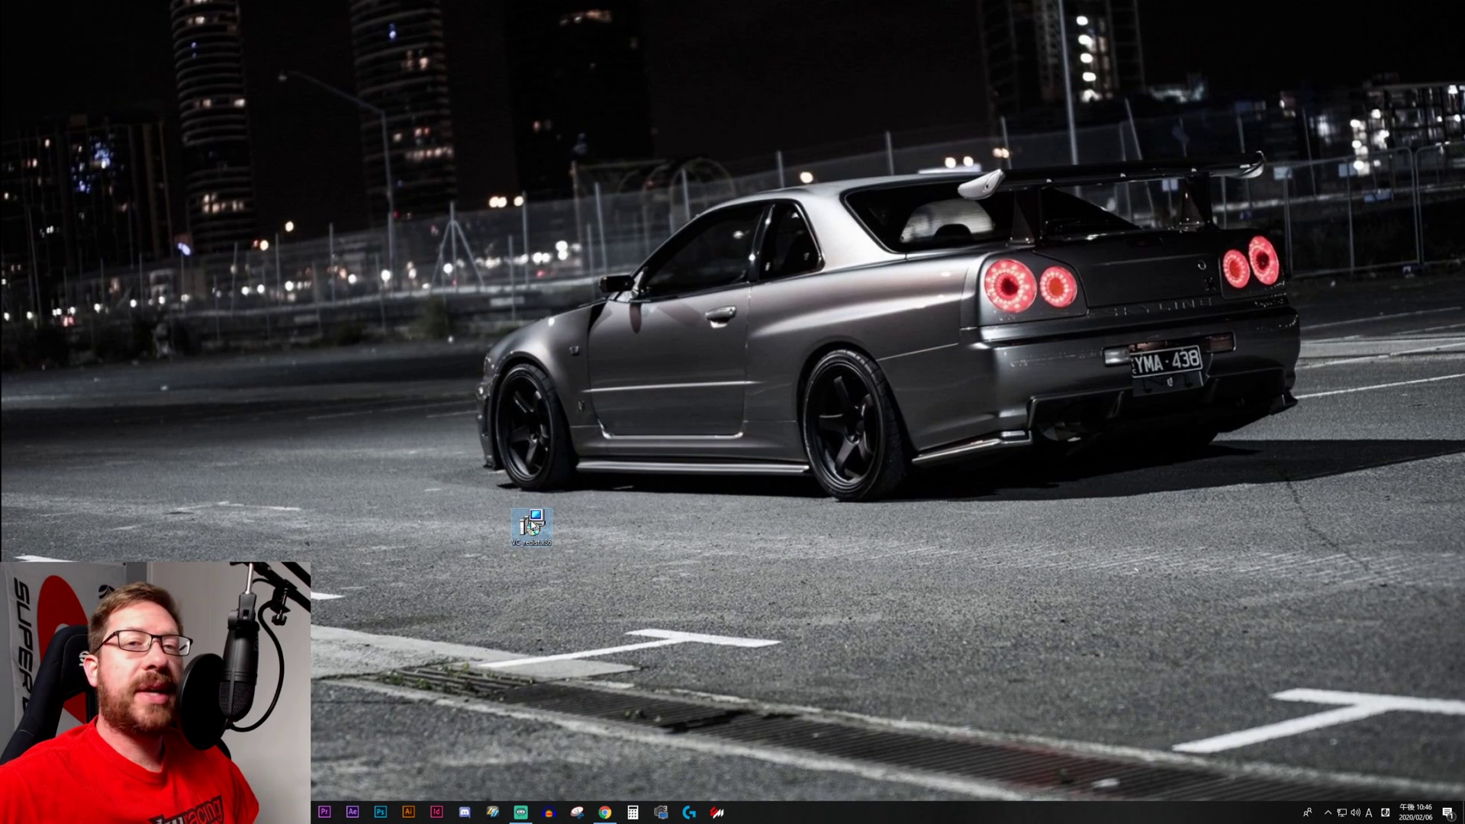
{"action": "left_click", "coordinate": [532, 527]}
{"action": "double_click", "coordinate": [532, 527]}
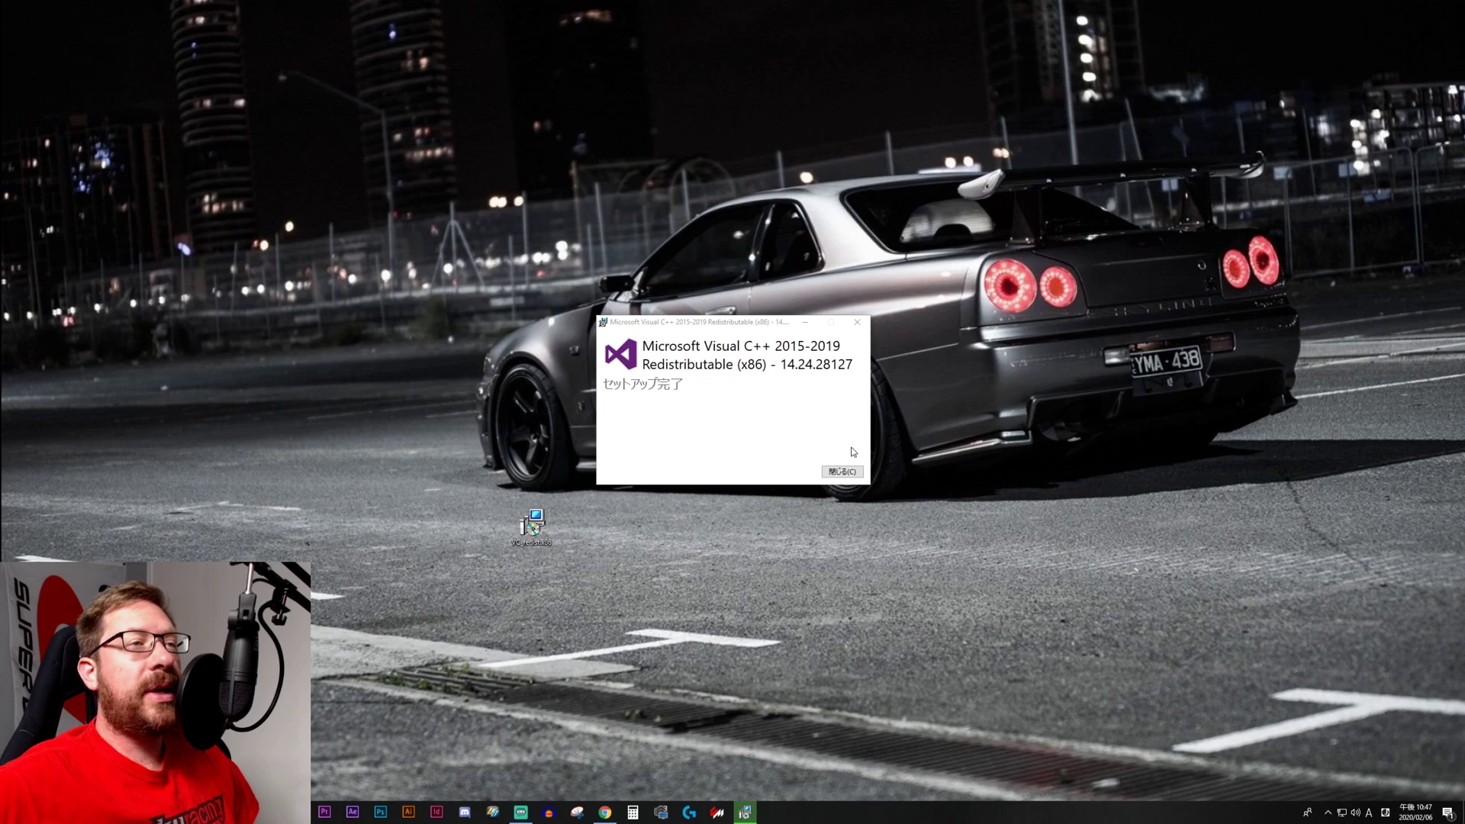
{"action": "left_click", "coordinate": [844, 473]}
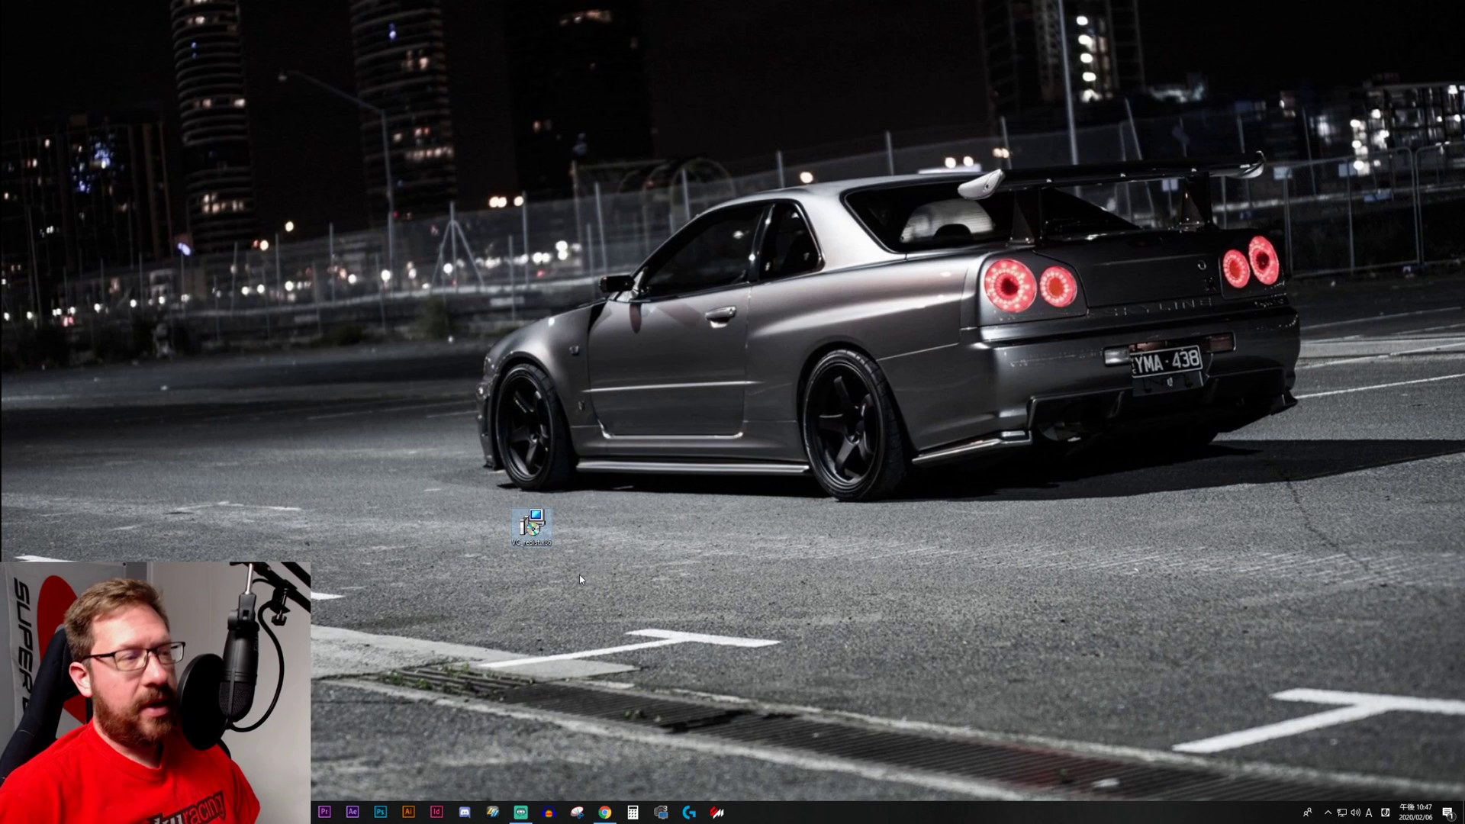
{"action": "key", "text": "shift+Delete"}
{"action": "key", "text": "Return"}
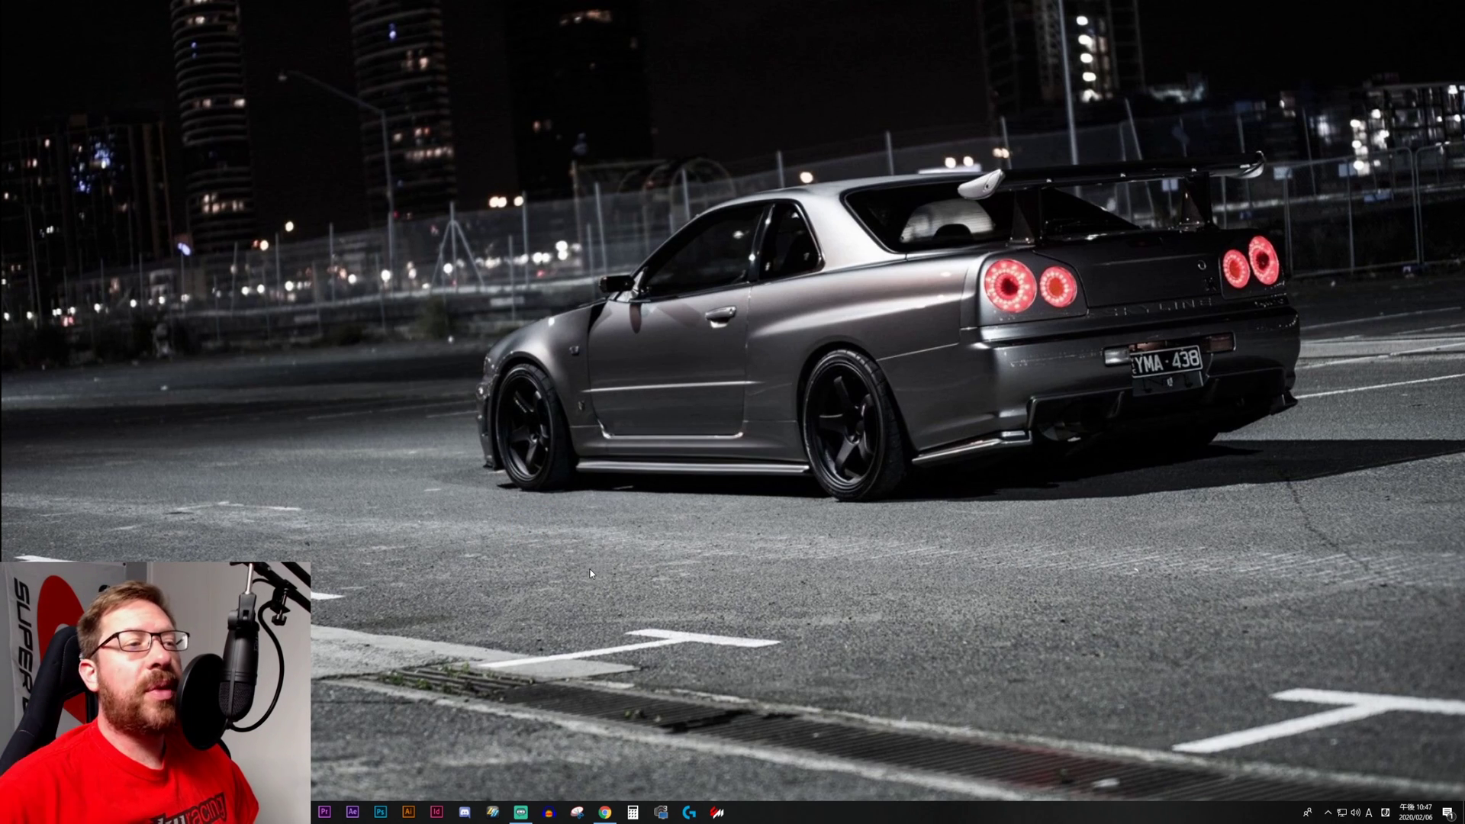
Step: Back in Chrome, download the recommended v0.1.25-preview140 patch archive to the desktop and close the browser
{"action": "left_click", "coordinate": [617, 816]}
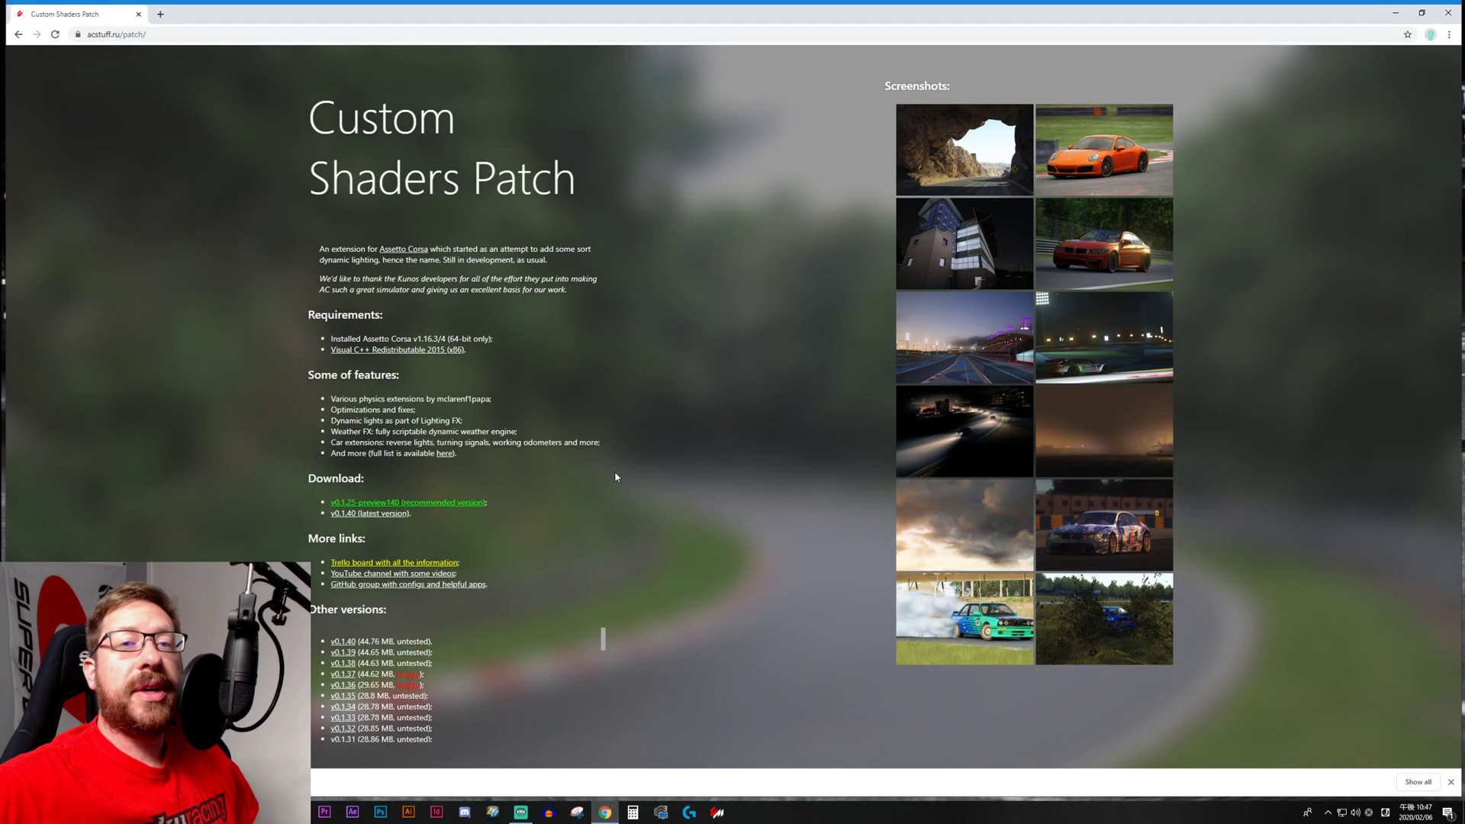
{"action": "double_click", "coordinate": [329, 480]}
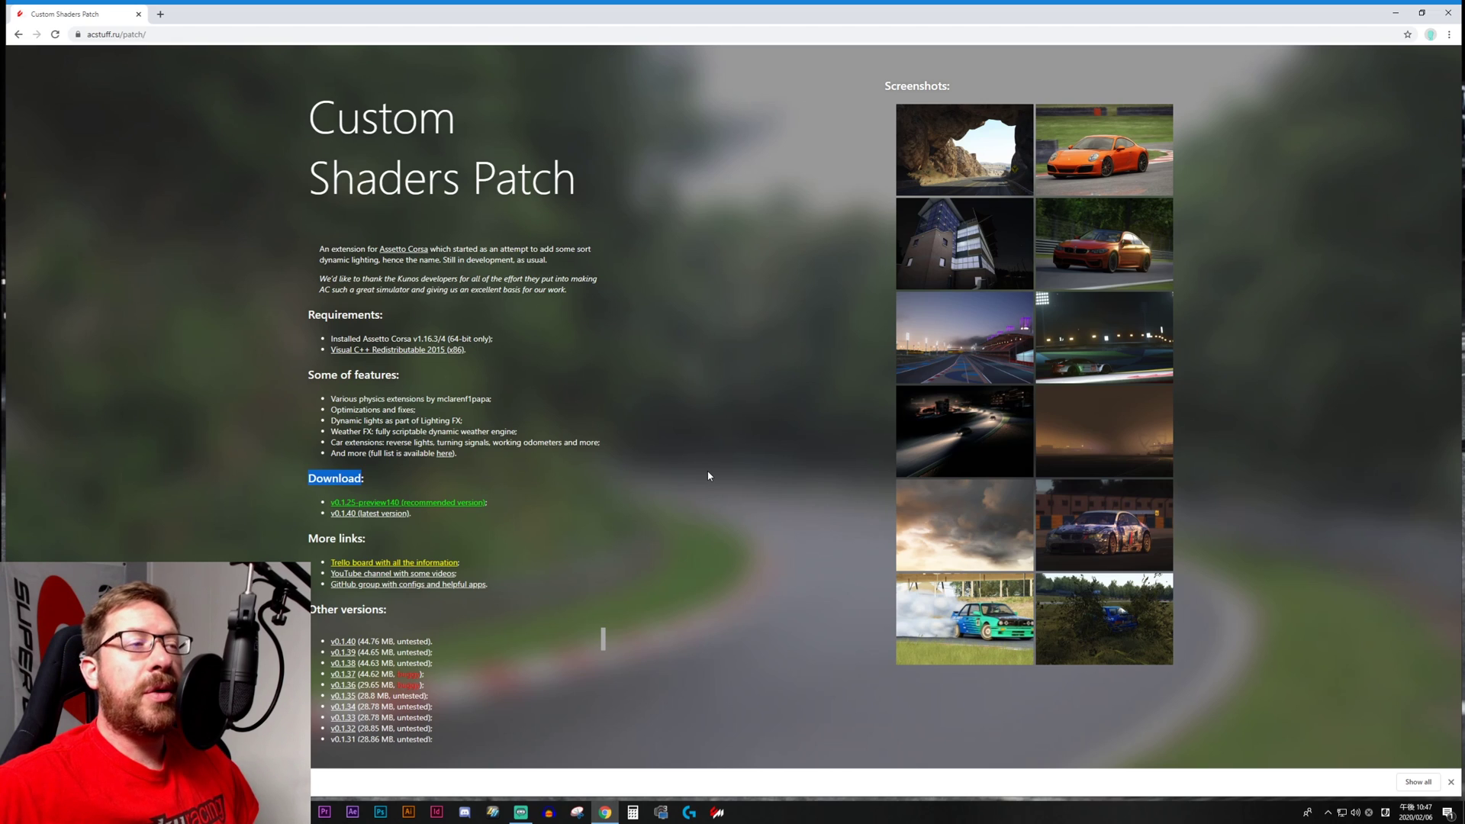
{"action": "left_click", "coordinate": [637, 458]}
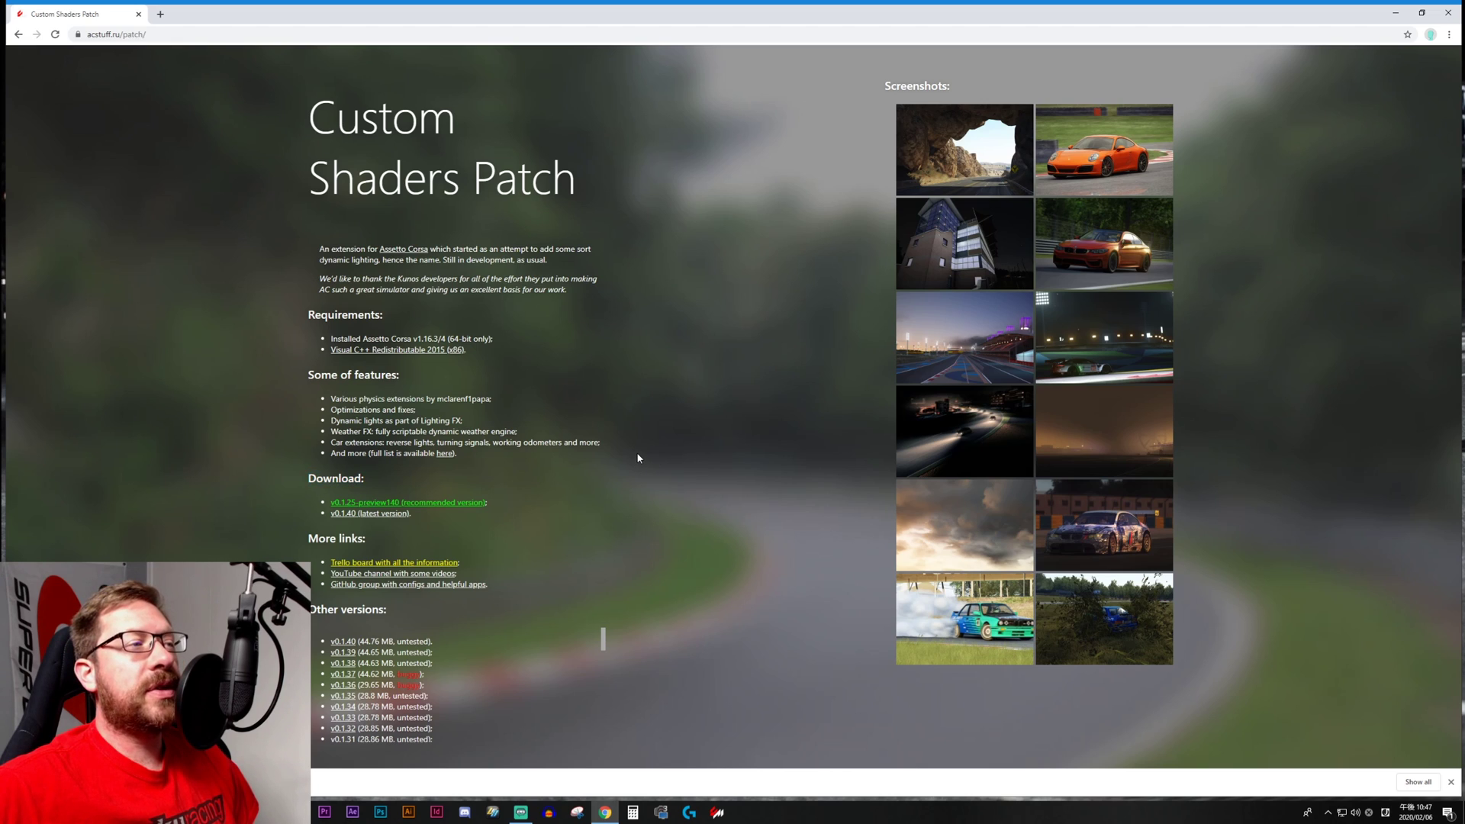
{"action": "left_click", "coordinate": [460, 504]}
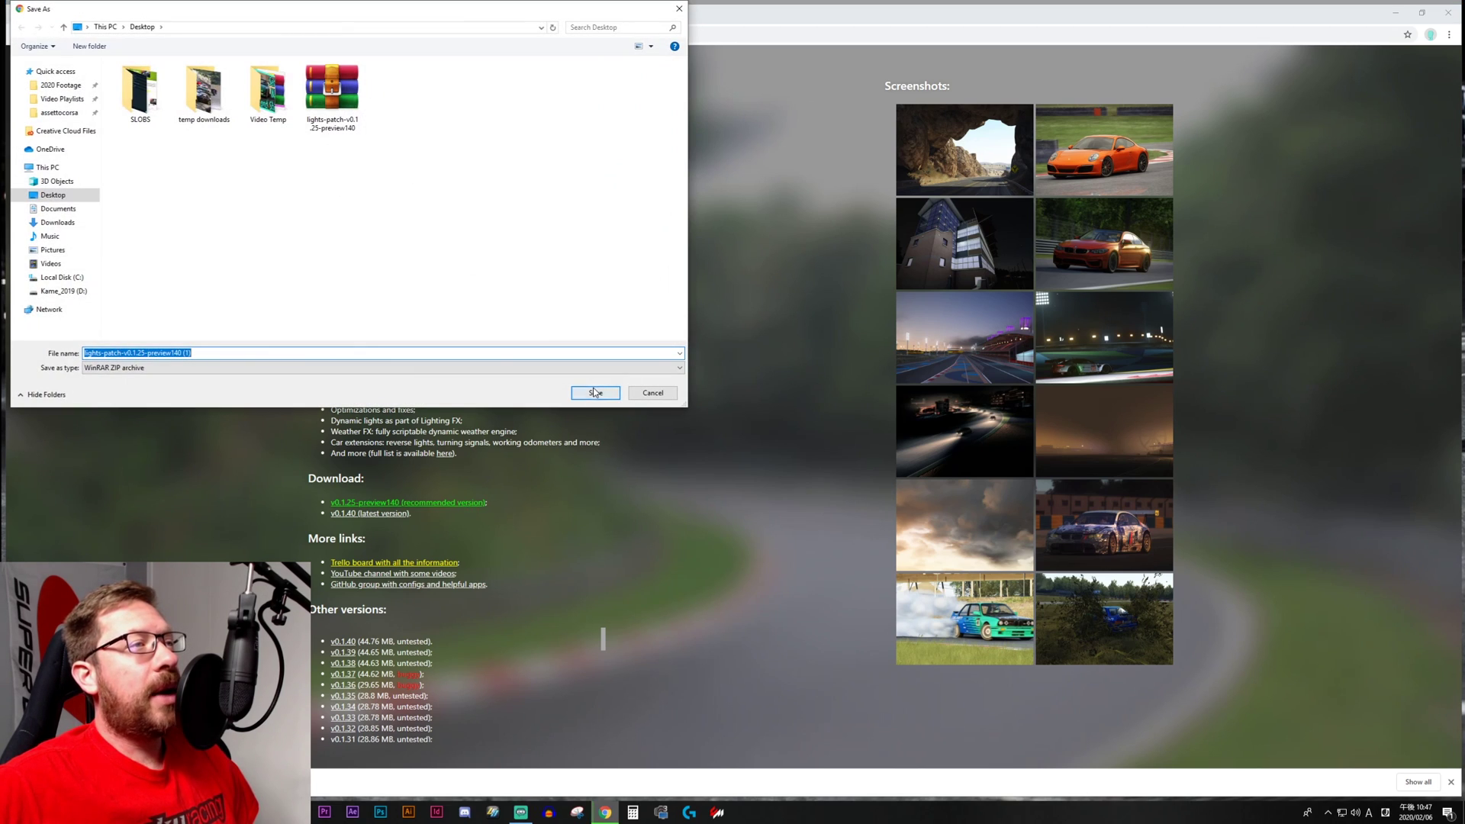
{"action": "left_click", "coordinate": [594, 394]}
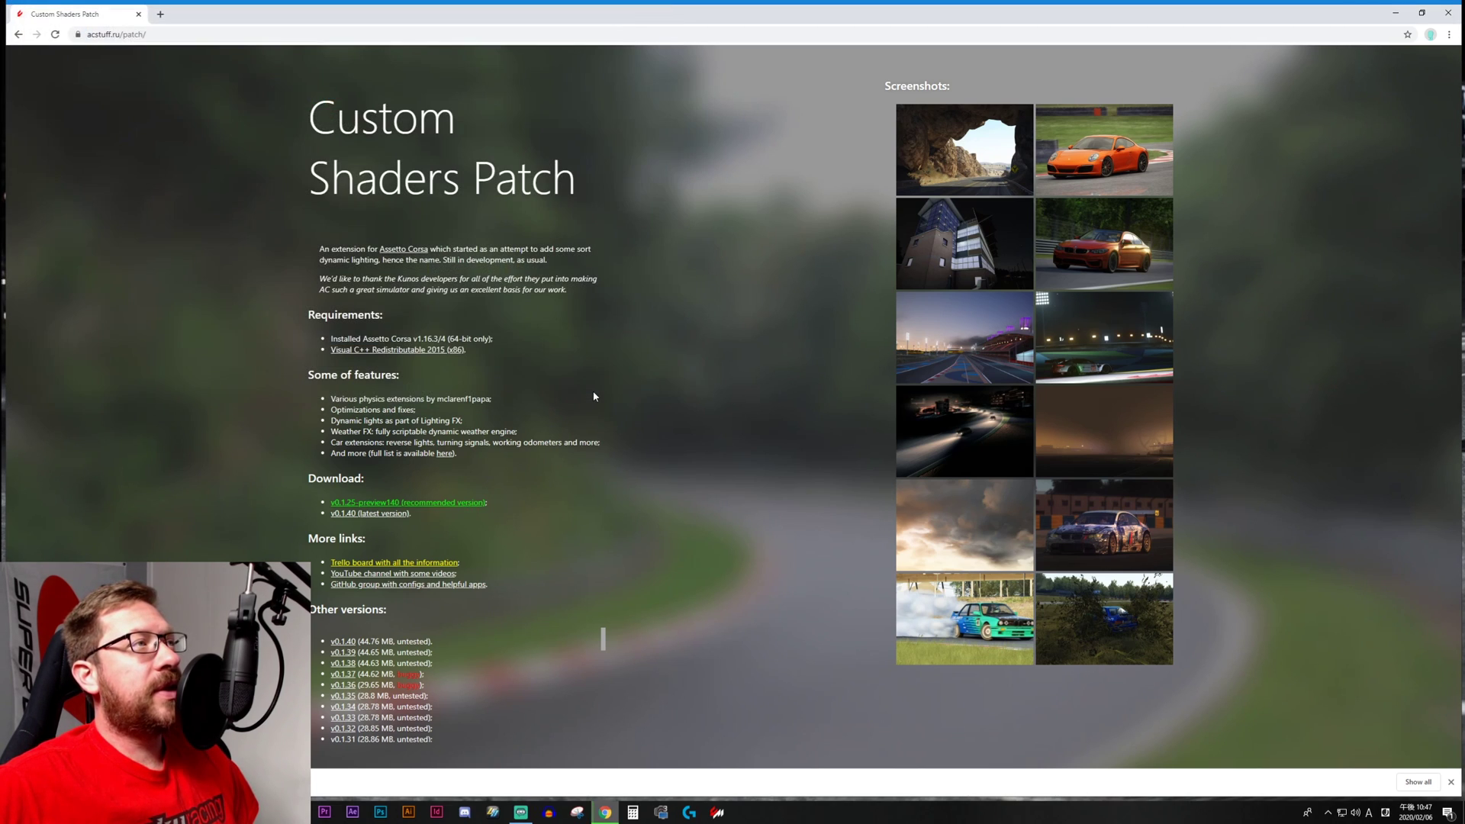
{"action": "left_click", "coordinate": [1448, 13]}
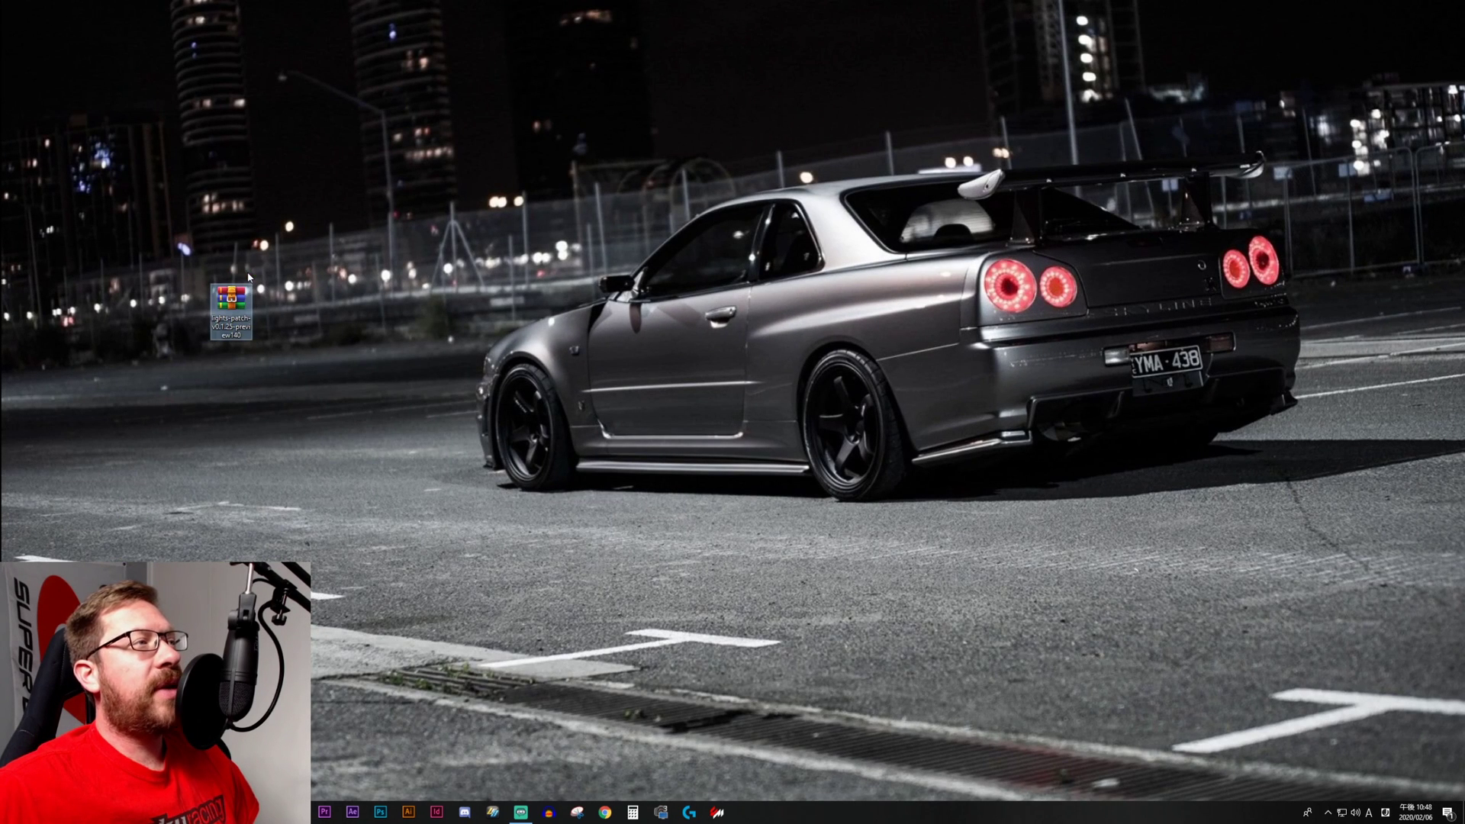
Step: Extract the MODS folder from the lights-patch-v0.1.25-preview140 archive to the desktop and permanently delete the archive
{"action": "double_click", "coordinate": [231, 304]}
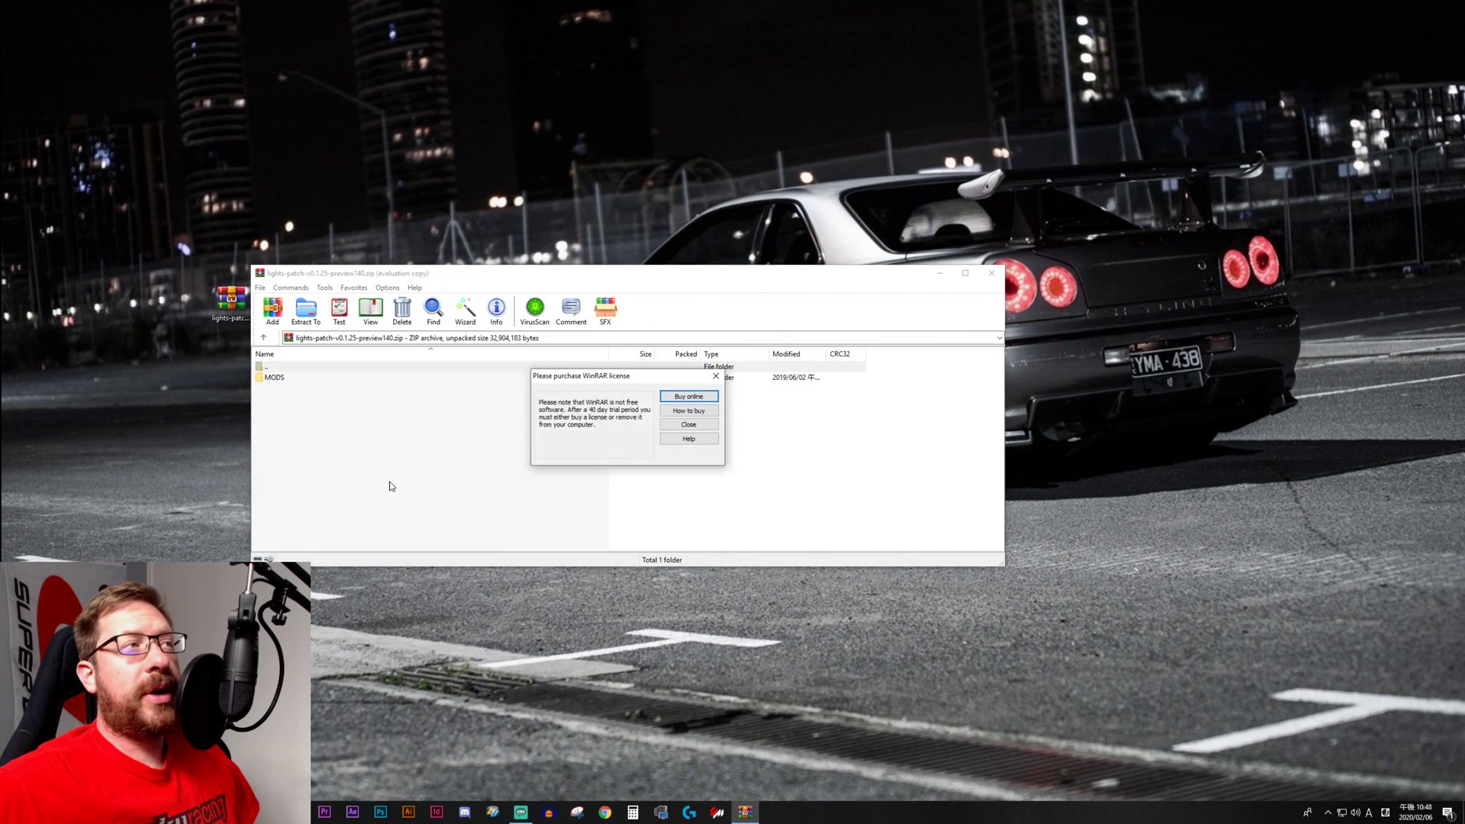
{"action": "left_click", "coordinate": [689, 425]}
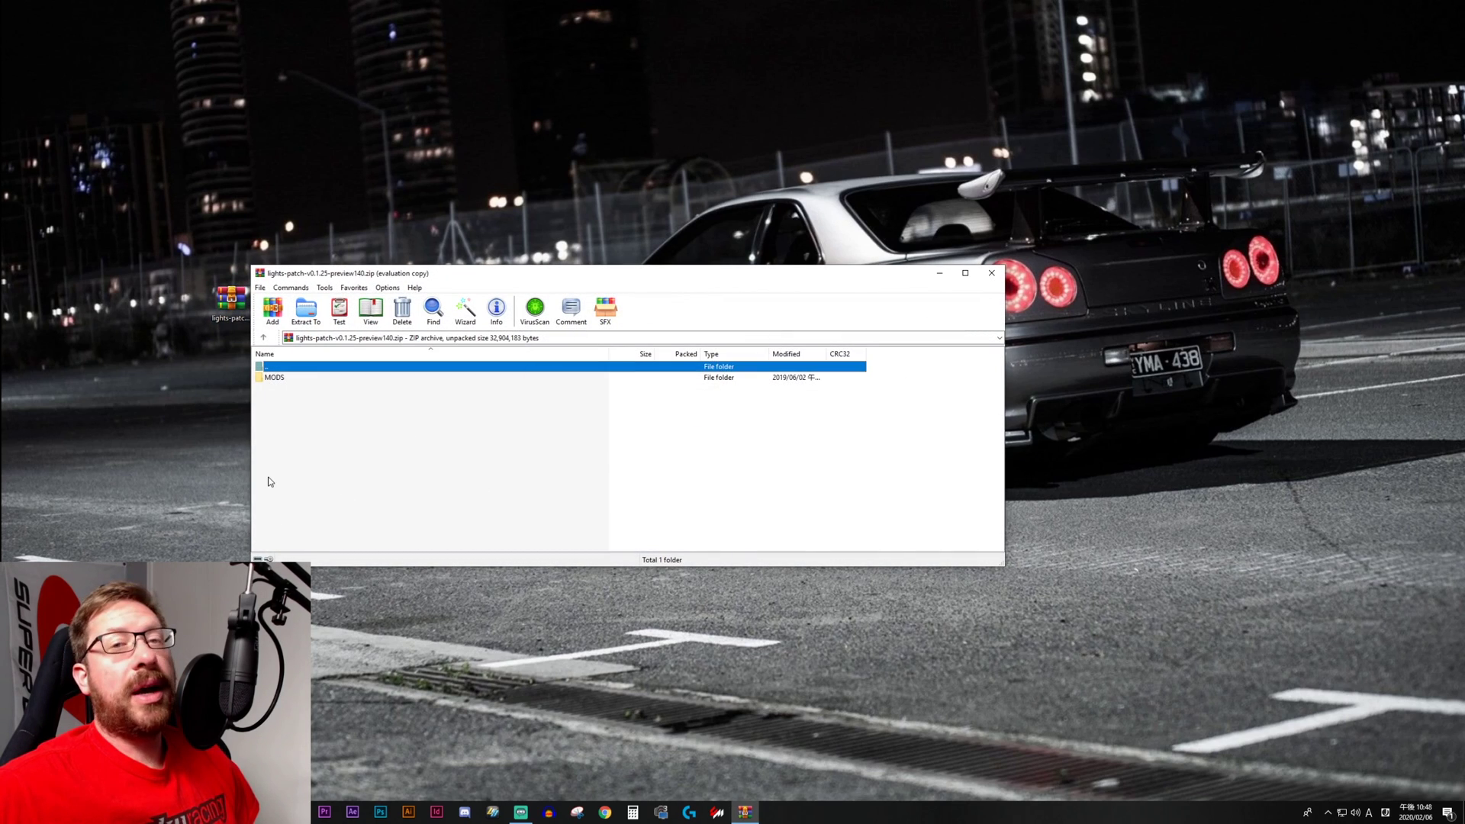
{"action": "left_click_drag", "start_coordinate": [270, 382], "coordinate": [389, 190]}
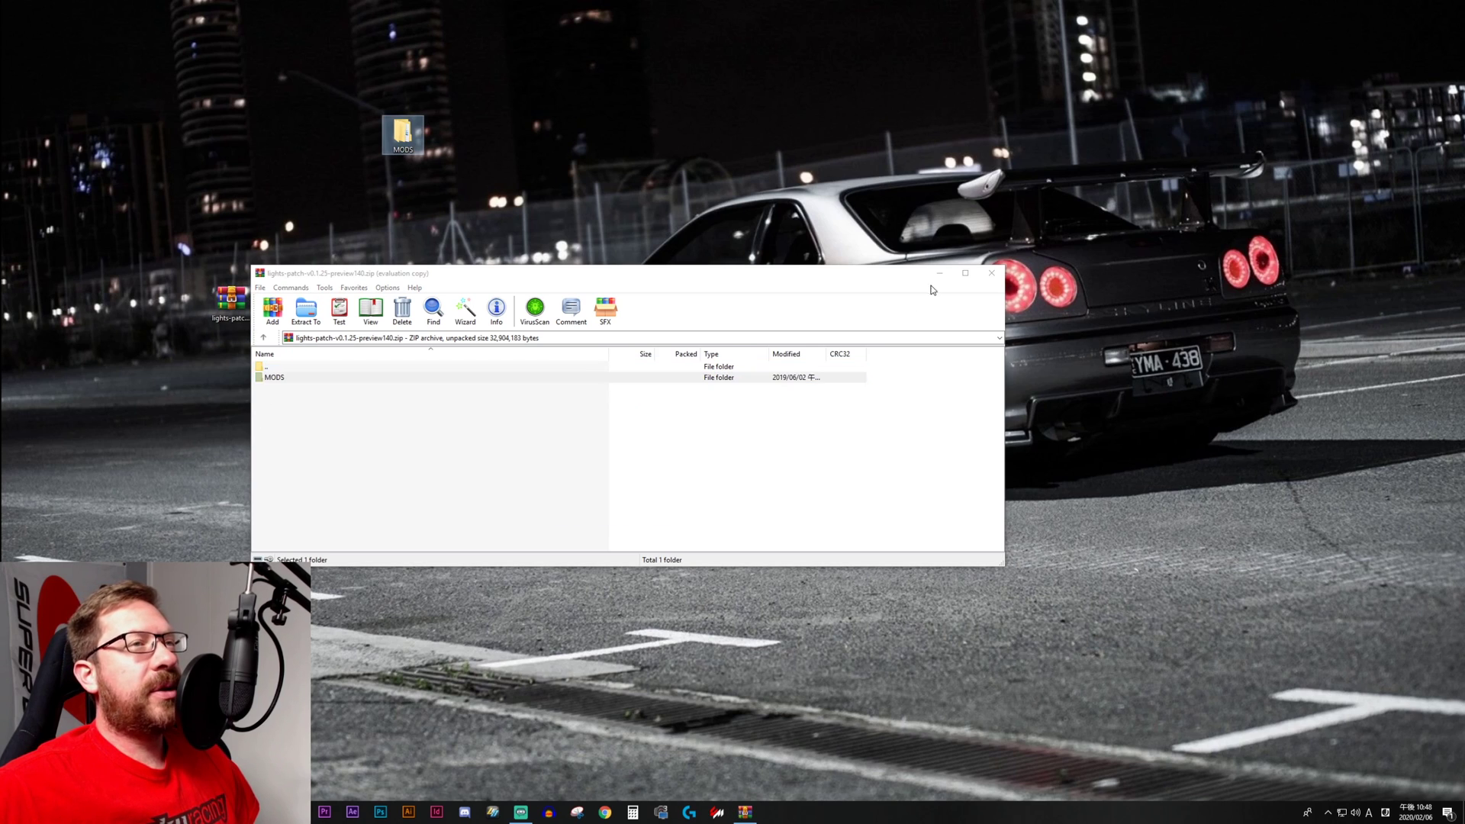
{"action": "left_click", "coordinate": [992, 272]}
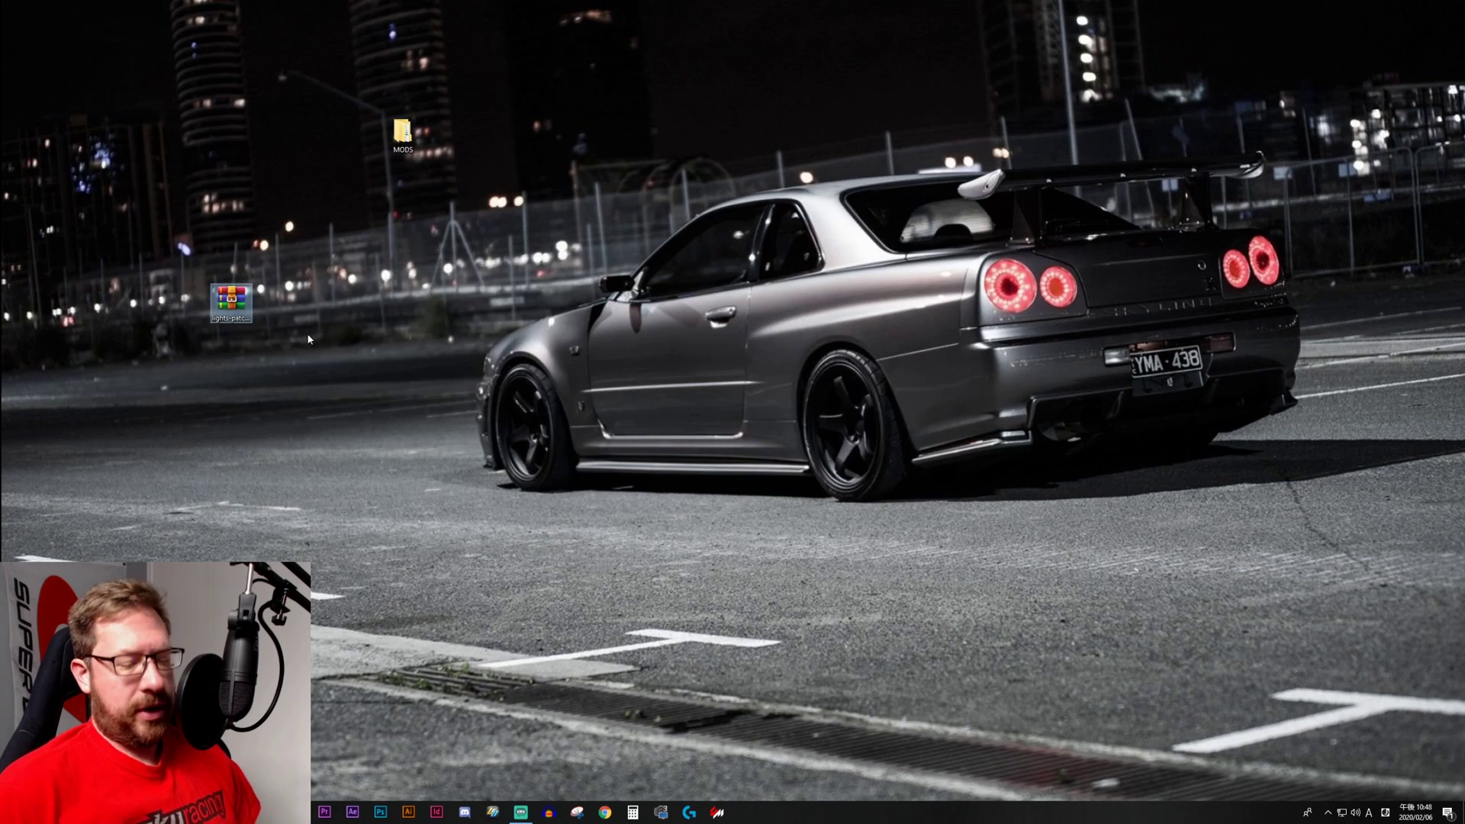
{"action": "key", "text": "shift+Delete"}
{"action": "key", "text": "Return"}
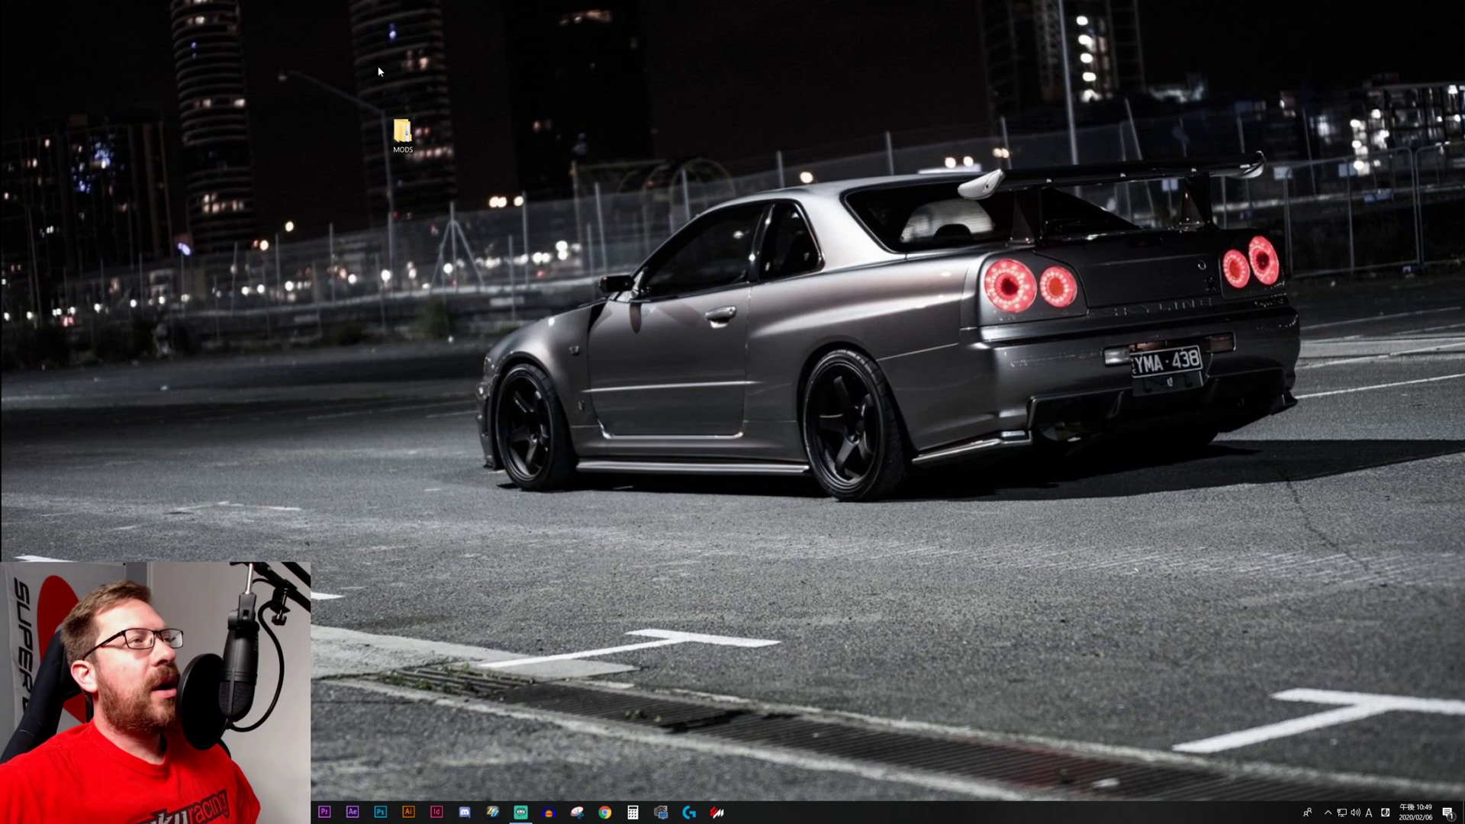
Step: Open the Shaders Lights Patch folder inside MODS and select both the extension folder and dwrite.dll
{"action": "double_click", "coordinate": [402, 132]}
{"action": "left_click_drag", "start_coordinate": [579, 617], "coordinate": [579, 339]}
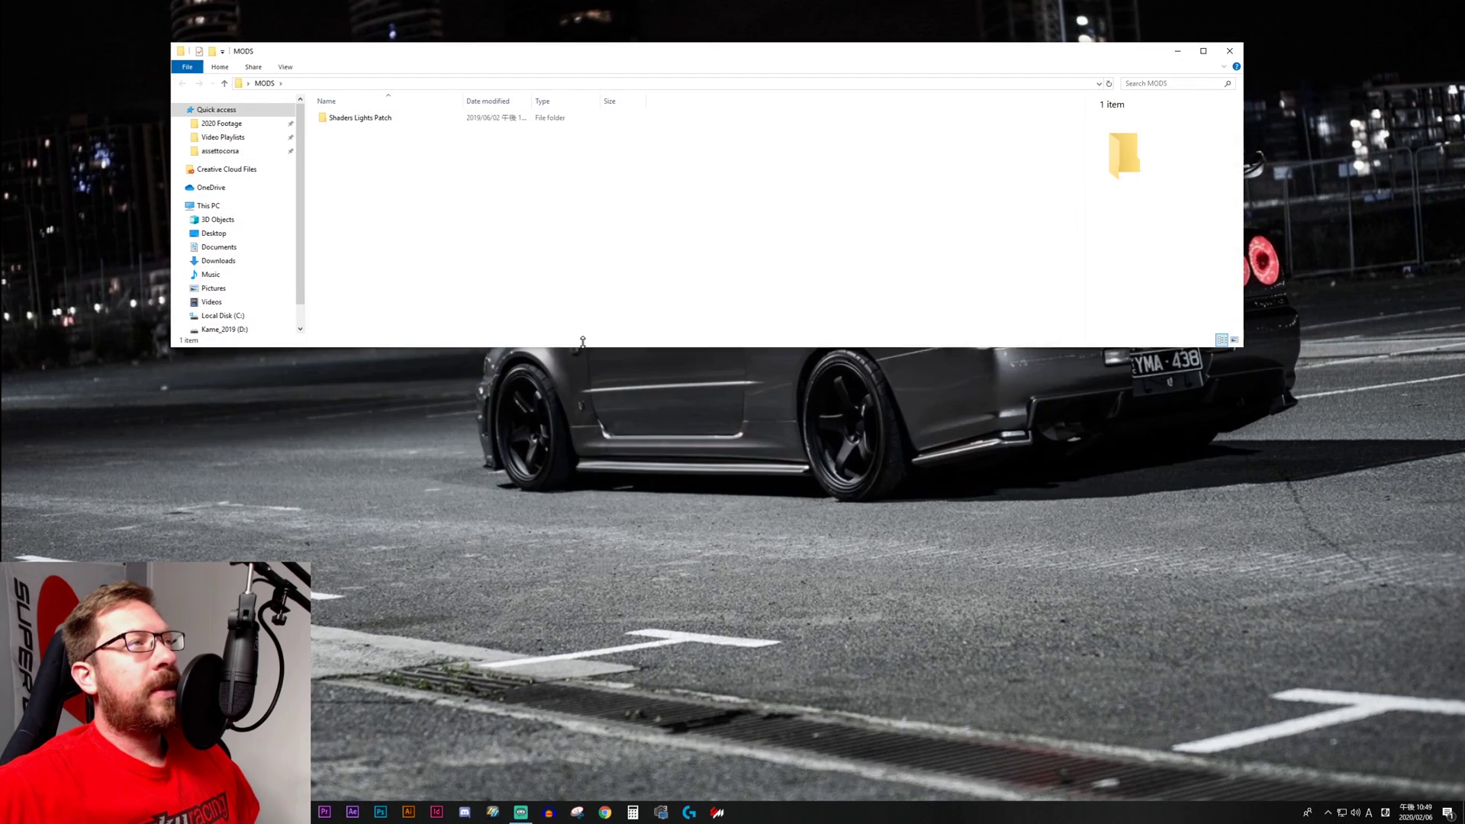
{"action": "double_click", "coordinate": [353, 118]}
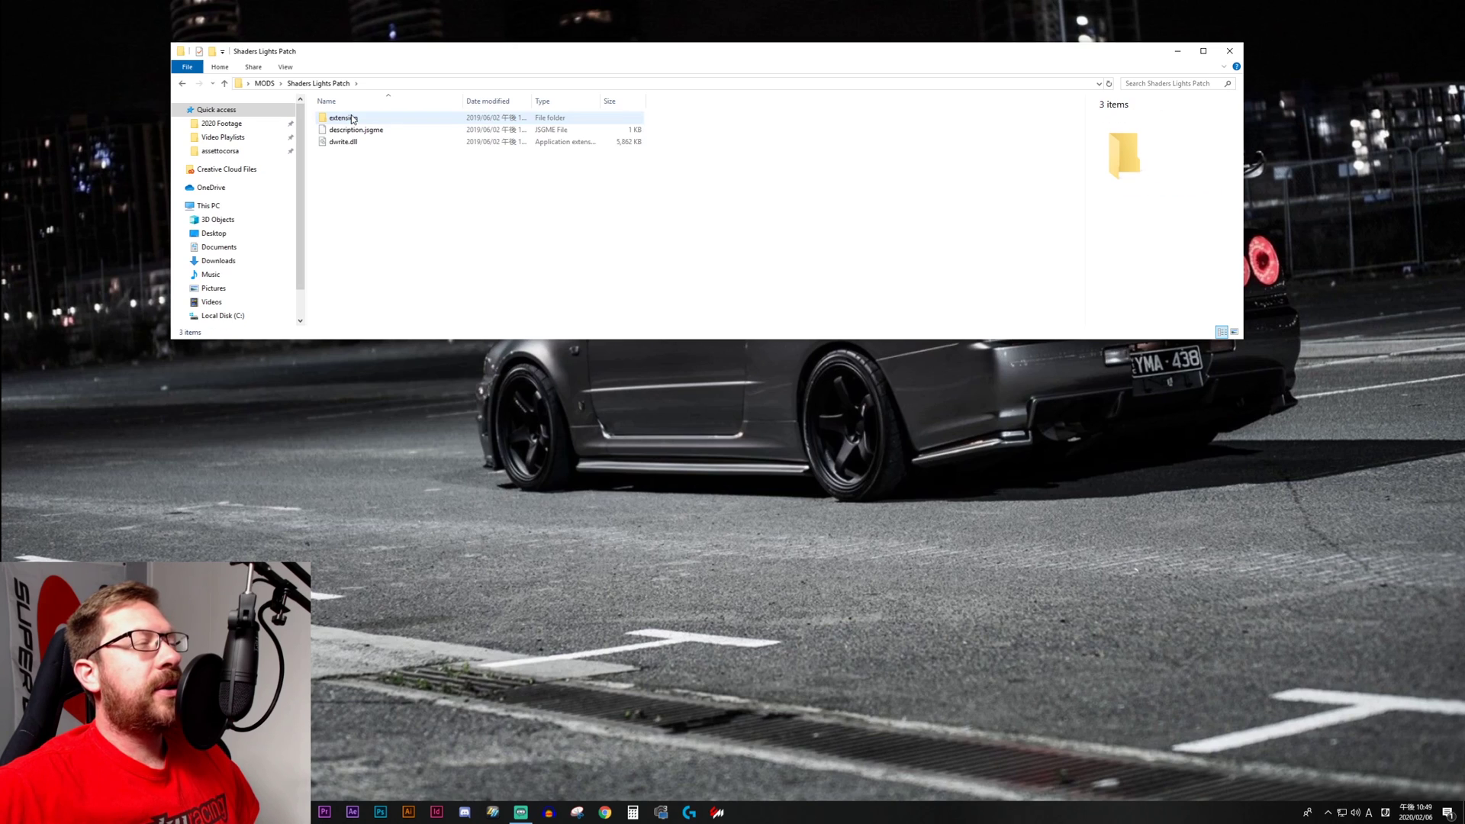
{"action": "left_click", "coordinate": [354, 118]}
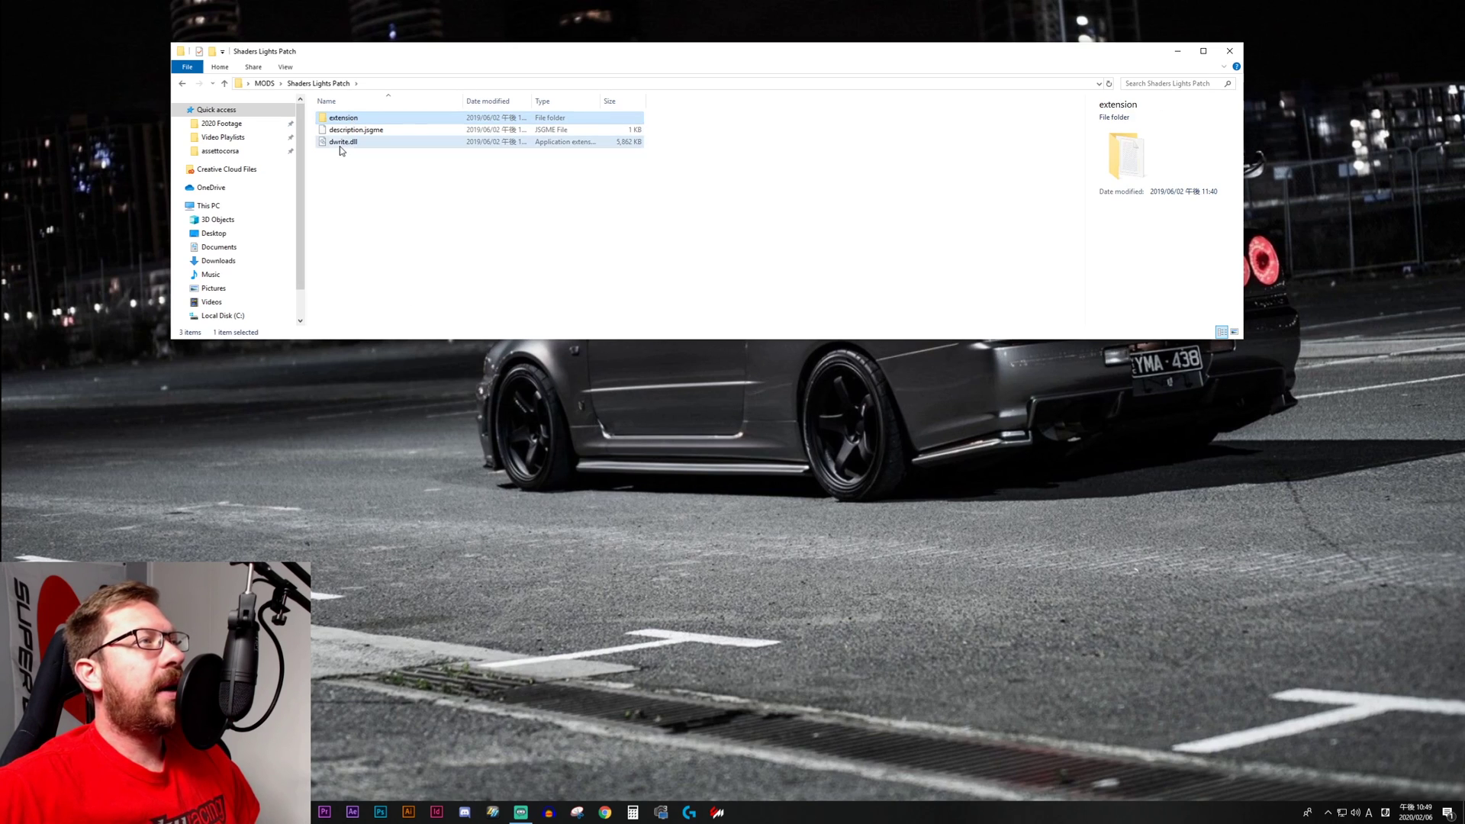
{"action": "left_click", "coordinate": [342, 142], "text": "ctrl"}
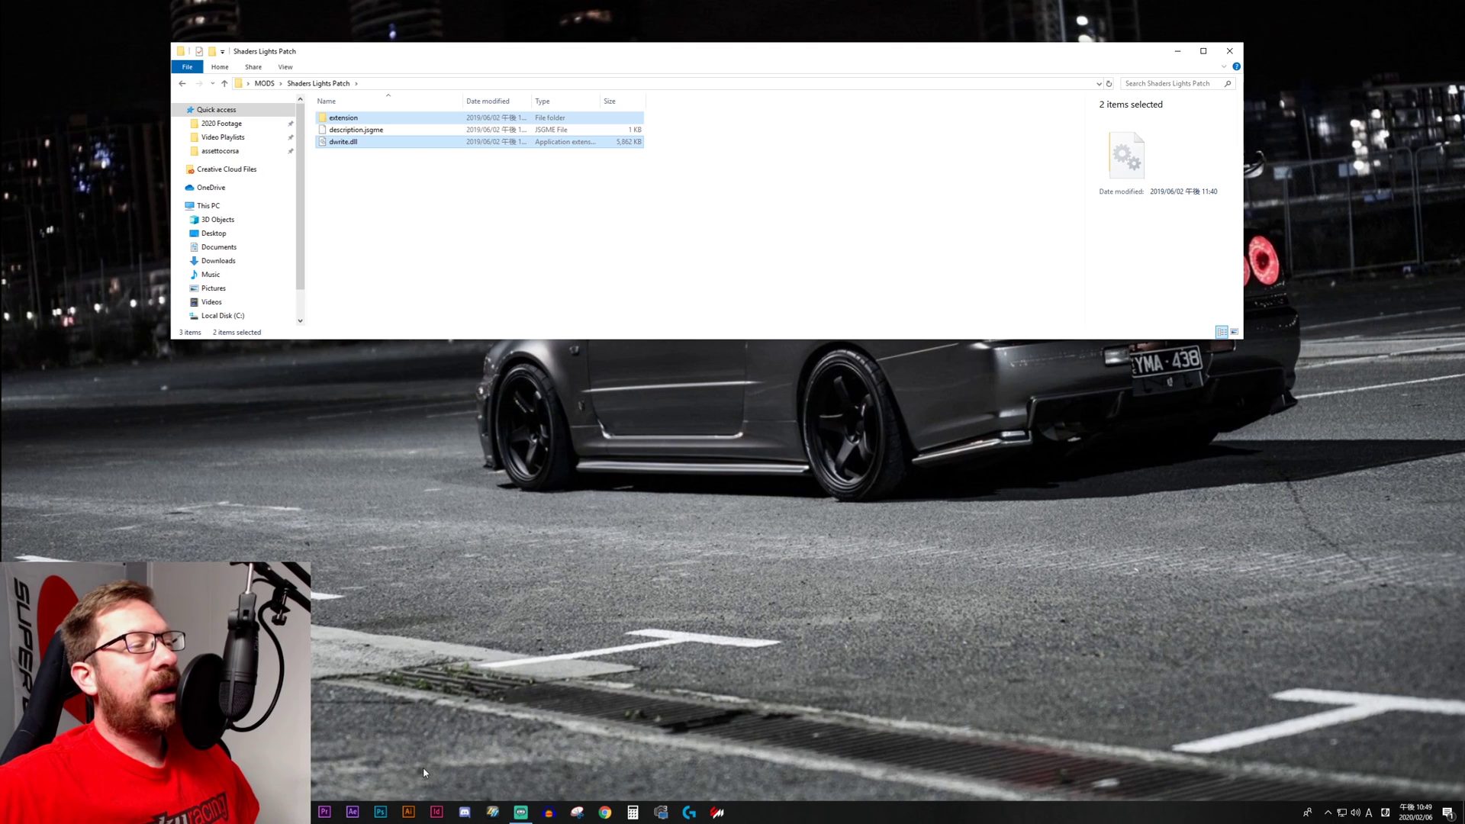
Step: Open the Steam assettocorsa game folder in a second File Explorer window and place it below the patch folder window
{"action": "right_click", "coordinate": [244, 813]}
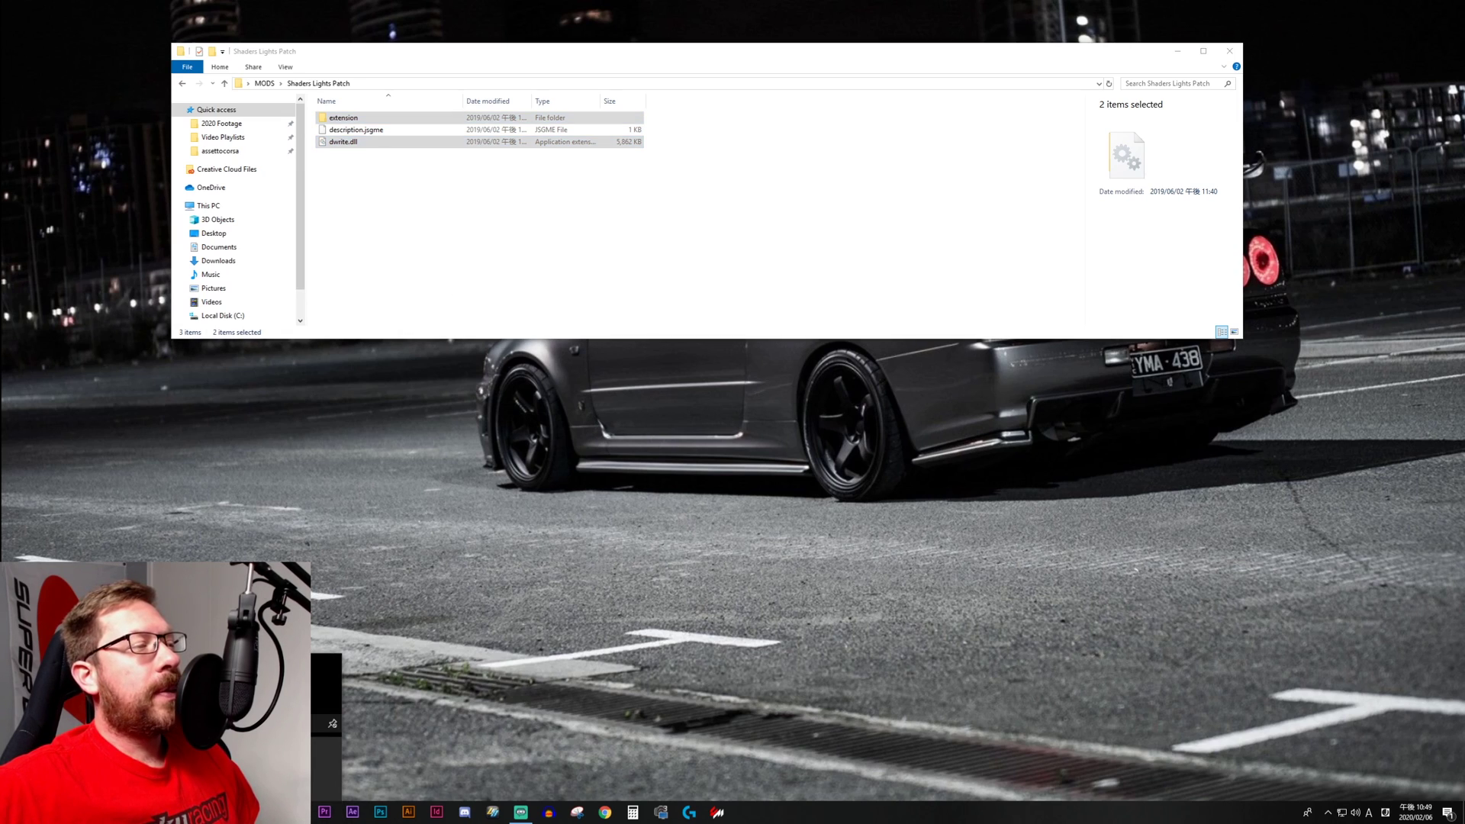
{"action": "left_click", "coordinate": [229, 751]}
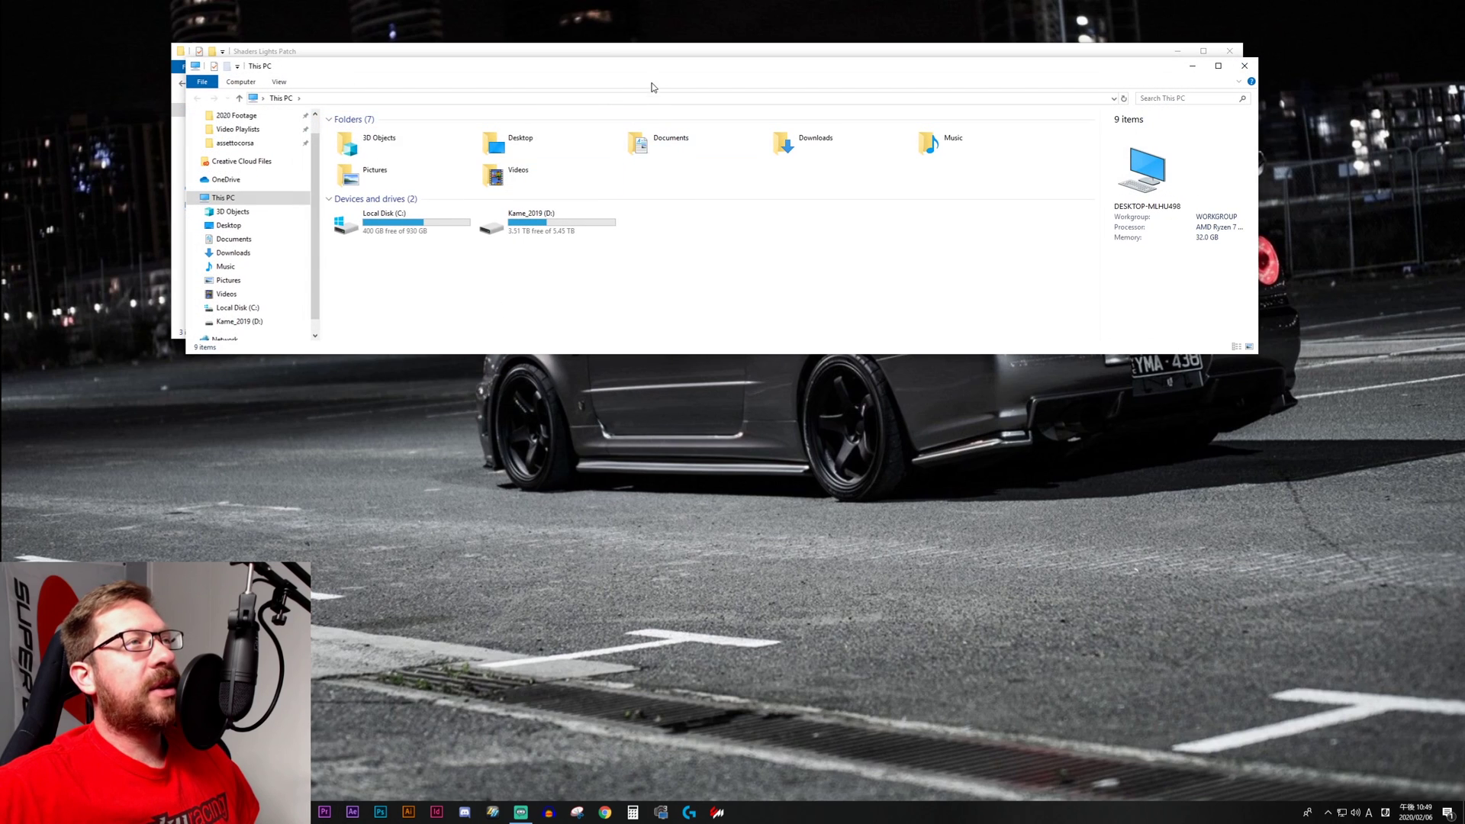
{"action": "left_click_drag", "start_coordinate": [651, 86], "coordinate": [636, 378]}
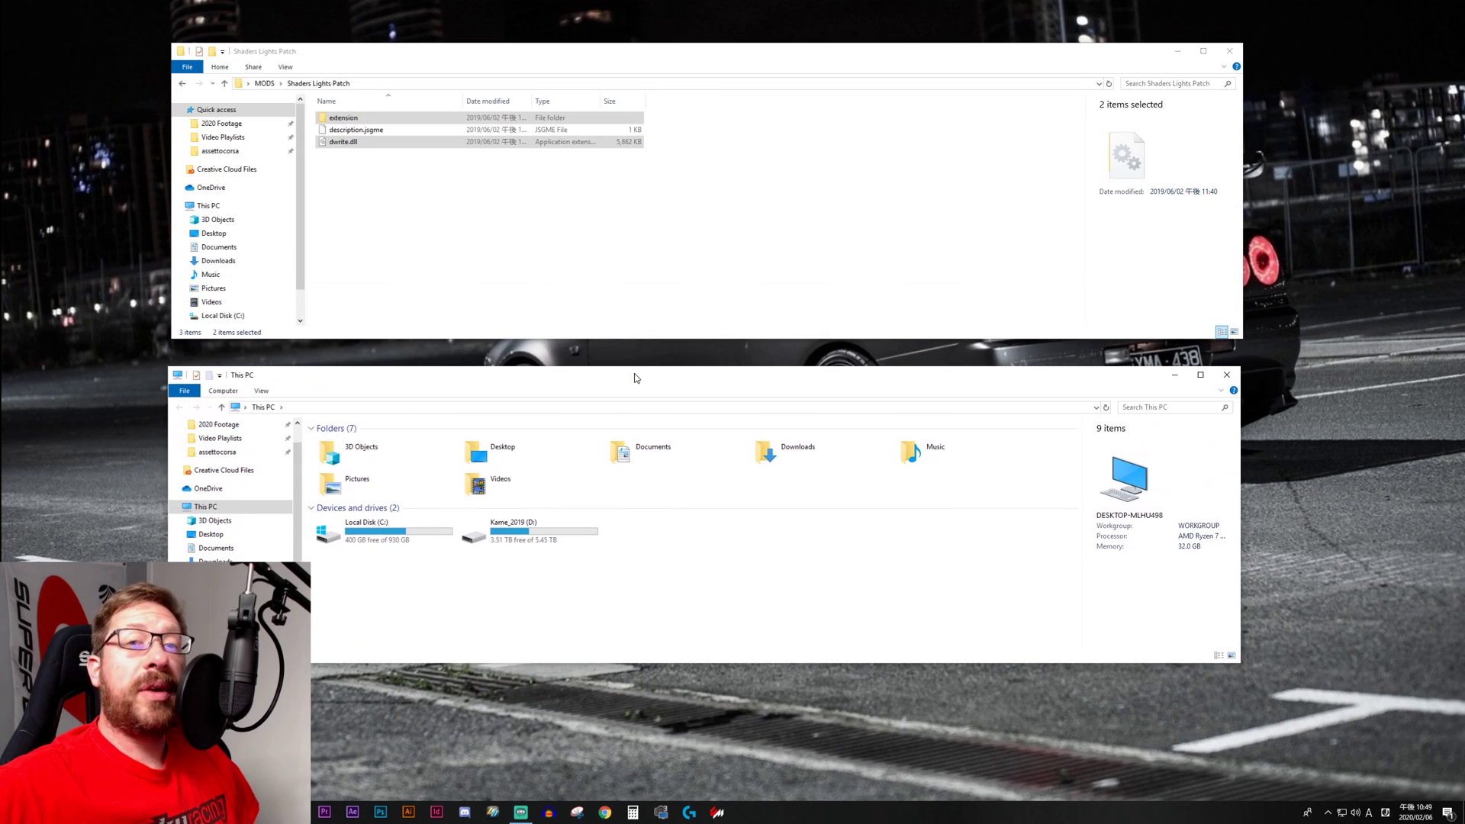
{"action": "left_click", "coordinate": [223, 454]}
{"action": "left_click_drag", "start_coordinate": [514, 381], "coordinate": [523, 490]}
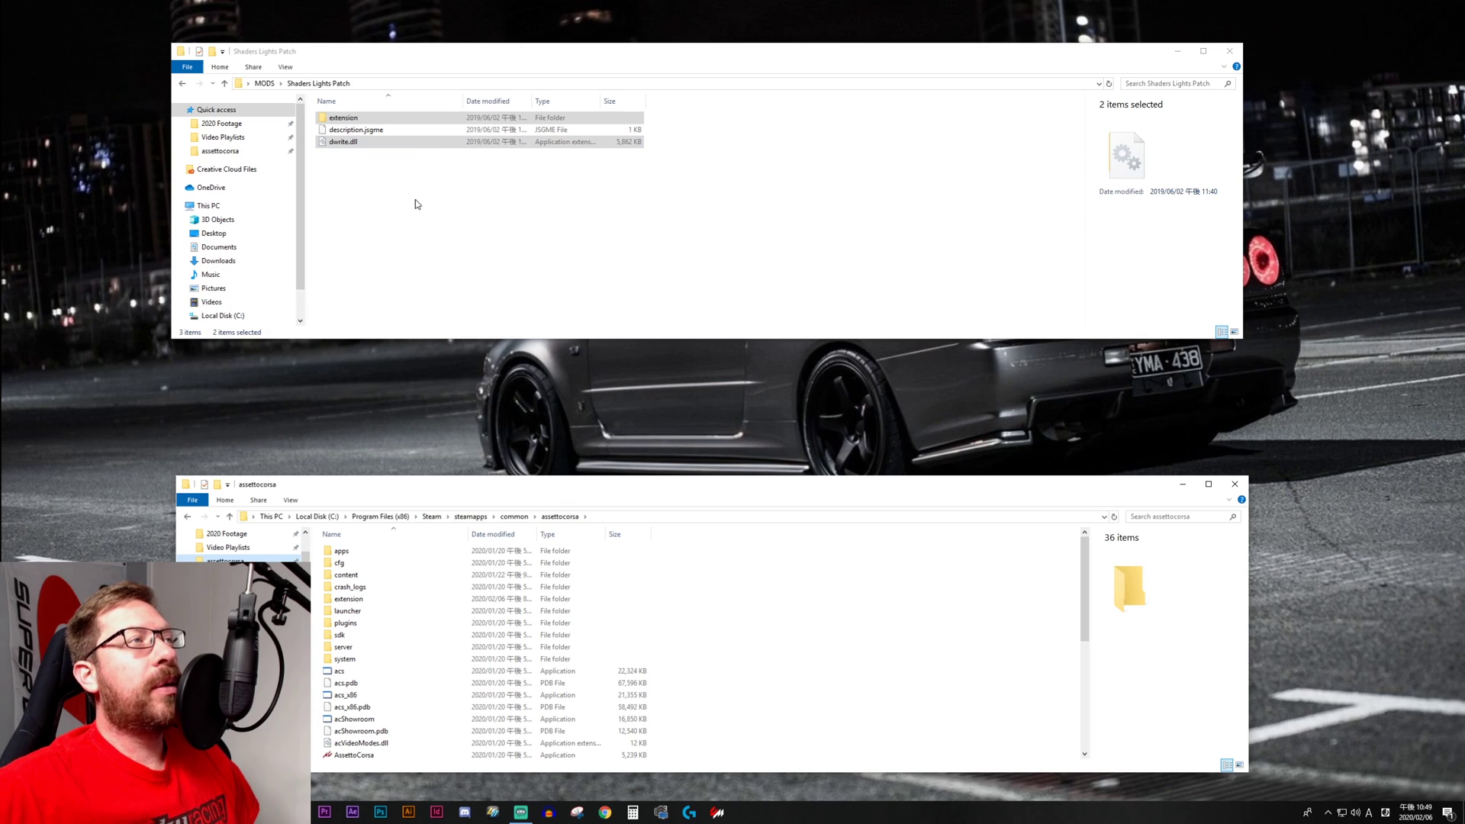
Step: Move the extension folder and dwrite.dll from Shaders Lights Patch into the assettocorsa game folder and close the patch folder window
{"action": "left_click", "coordinate": [344, 145]}
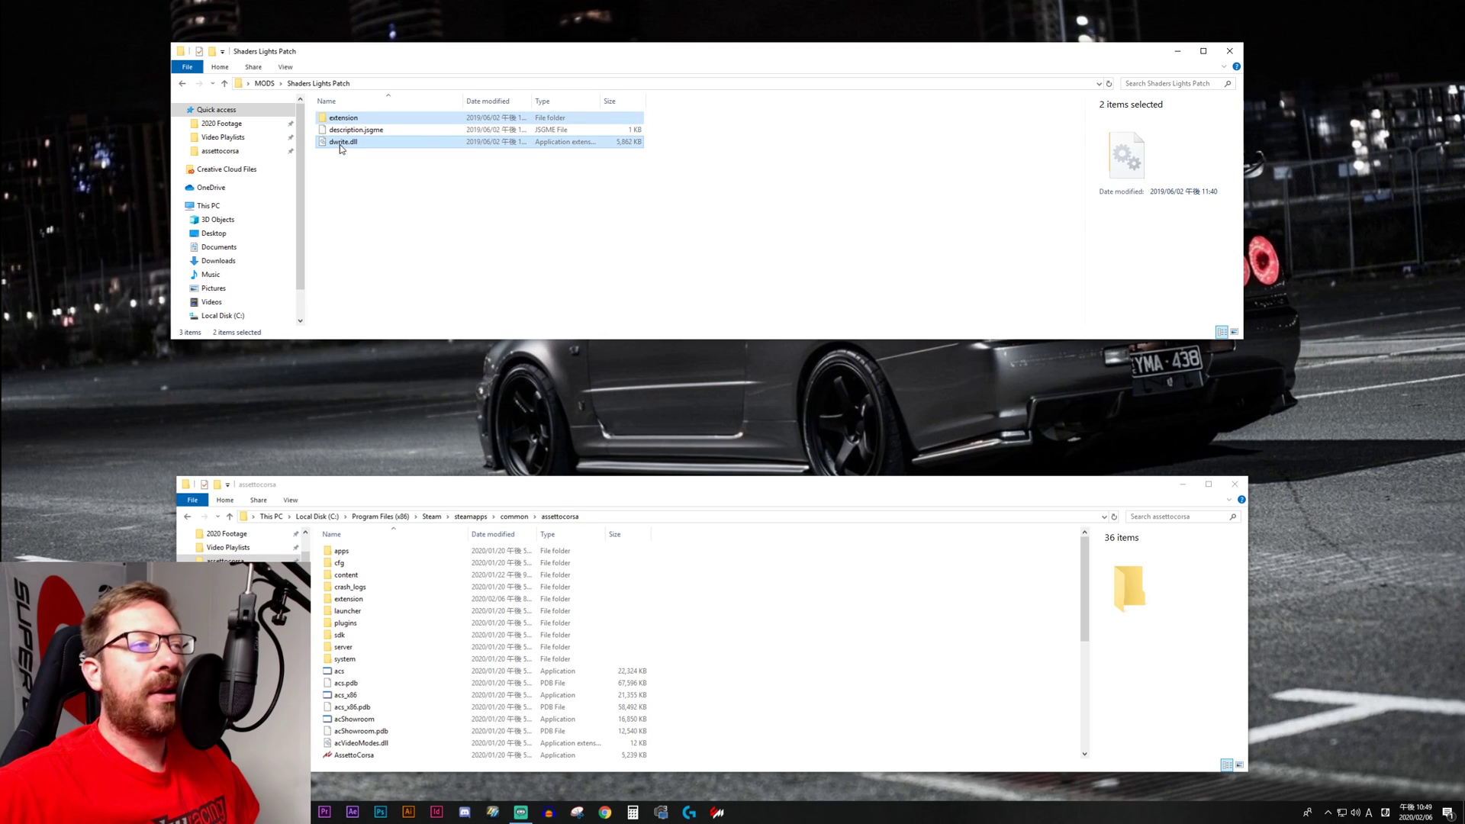
{"action": "left_click_drag", "start_coordinate": [340, 148], "coordinate": [821, 725]}
{"action": "left_click", "coordinate": [1229, 51]}
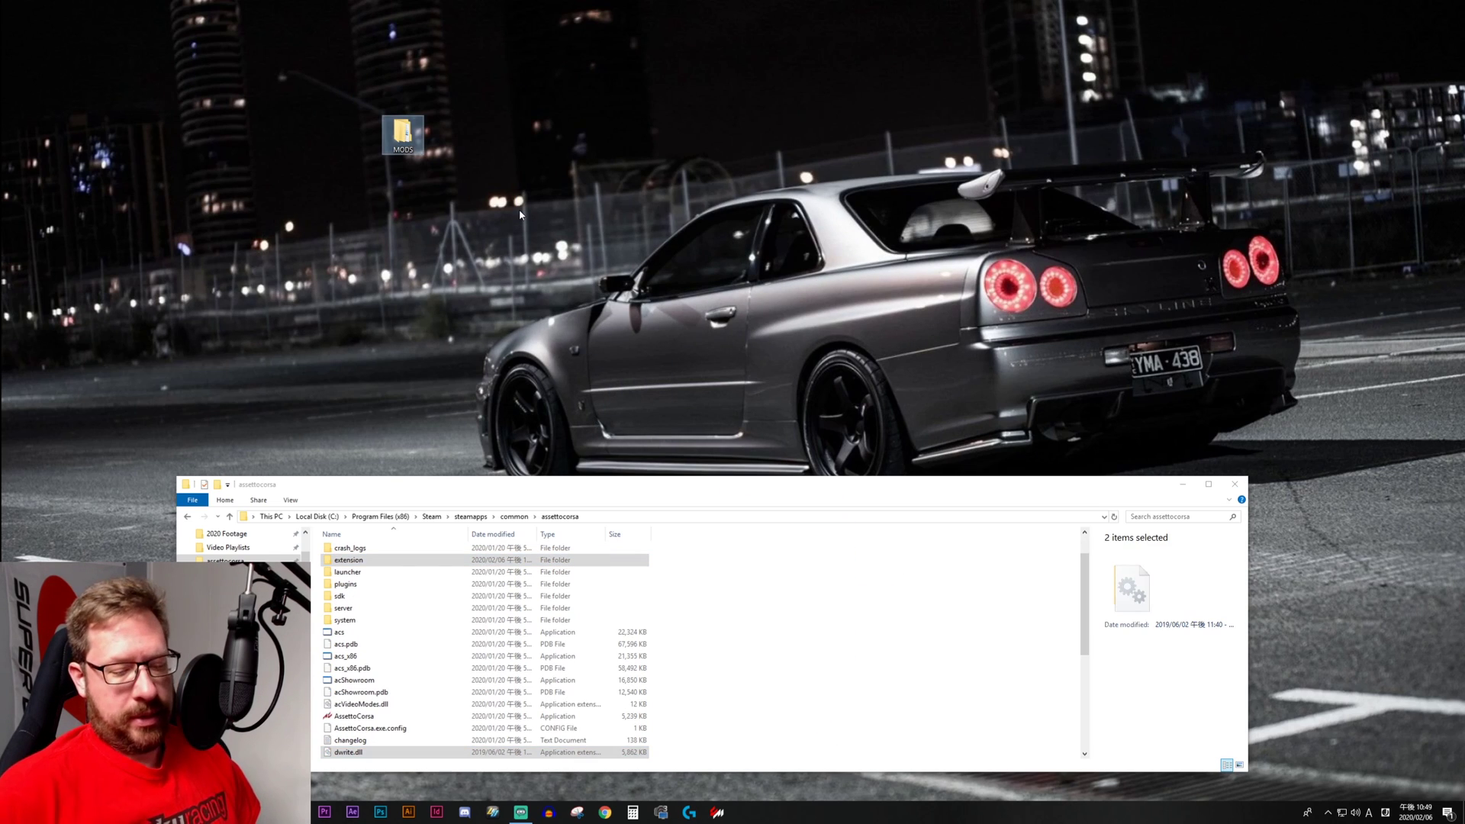
Step: Permanently delete the MODS folder from the desktop and return to the assettocorsa folder window
{"action": "key", "text": "shift+Delete"}
{"action": "key", "text": "Return"}
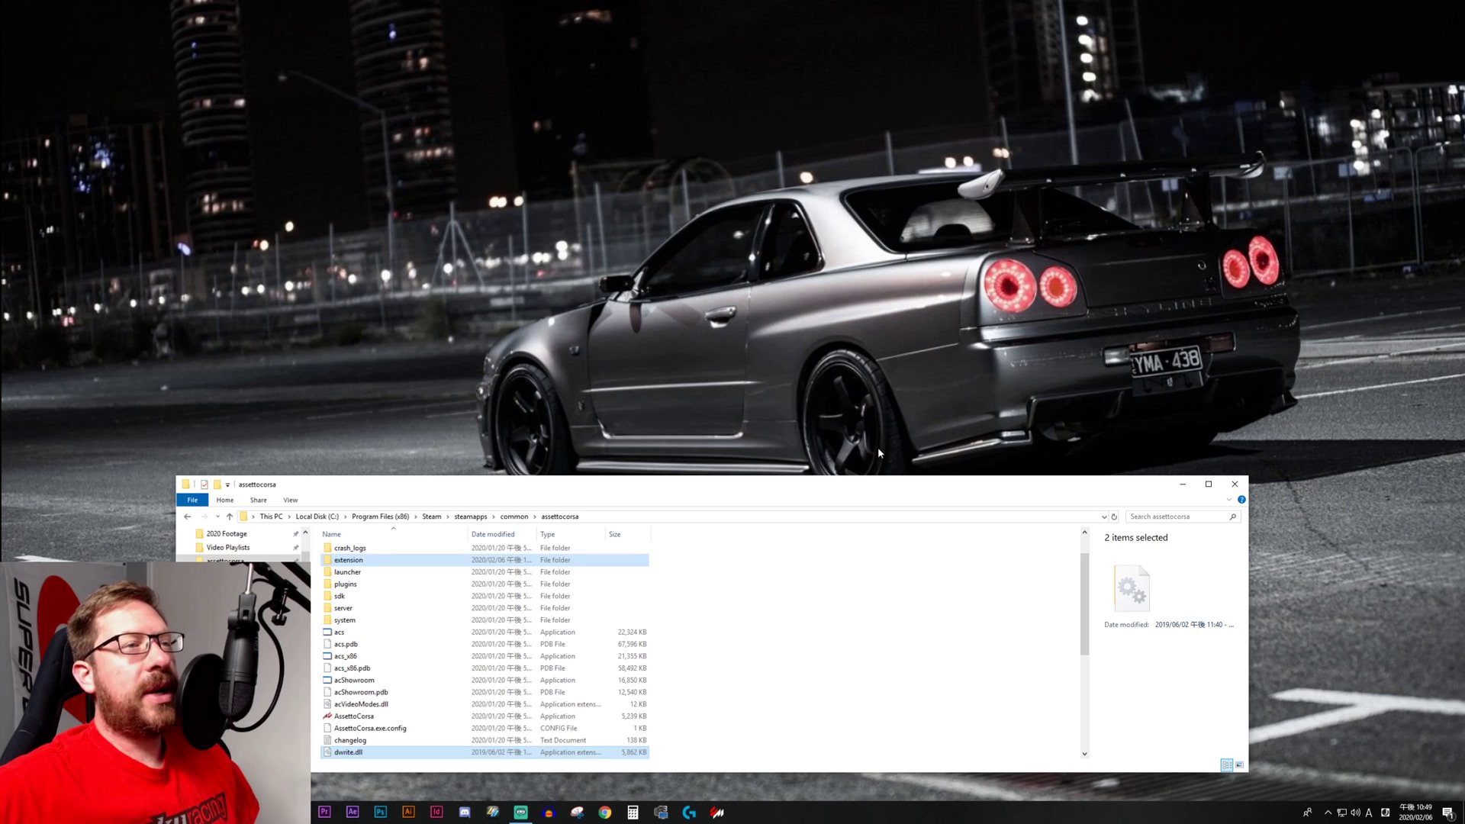
{"action": "left_click", "coordinate": [837, 689]}
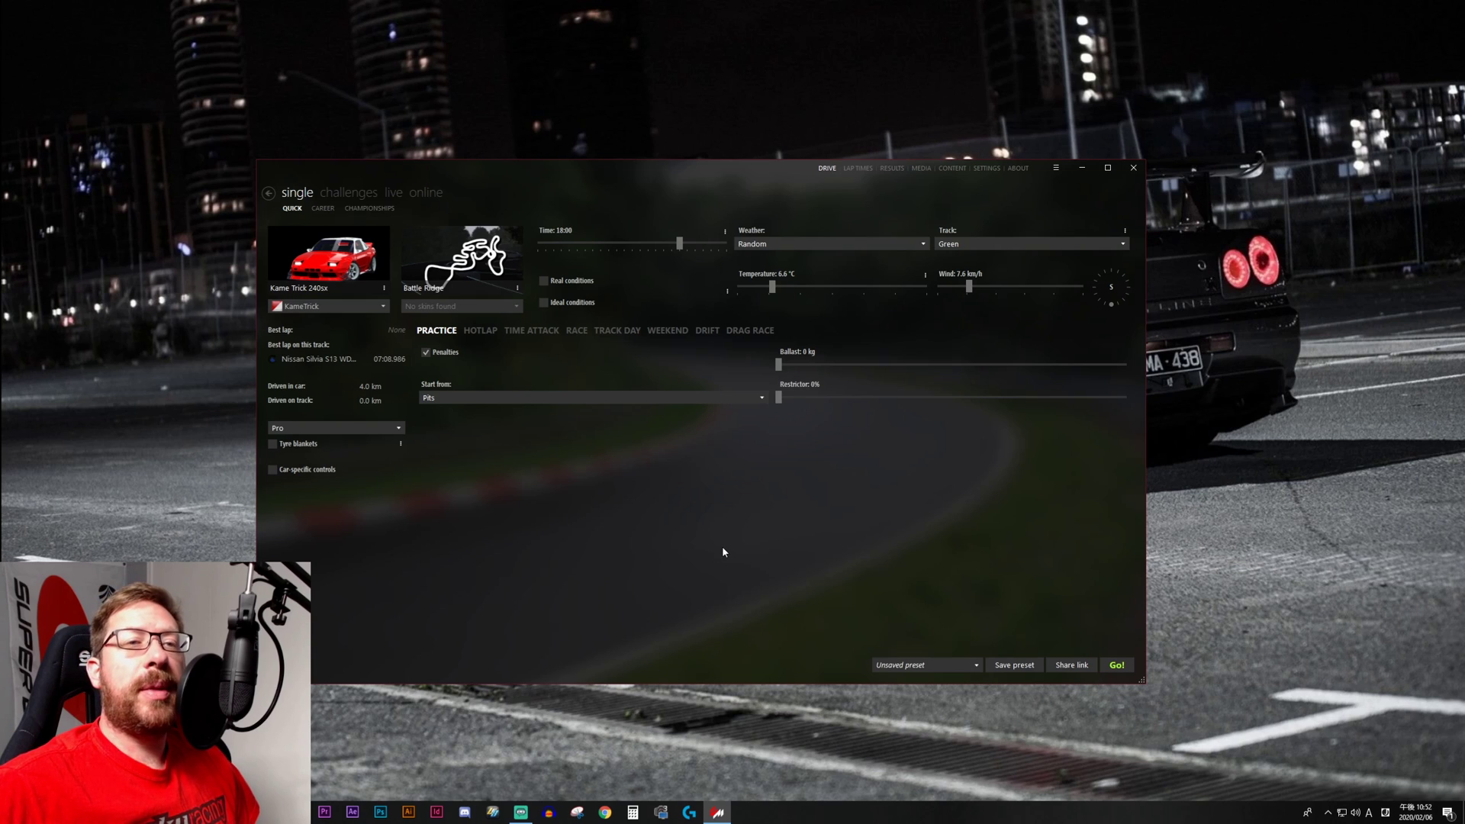
Step: In Content Manager, open the Custom Shaders Patch settings and examine the available versions, their ratings and their changelogs
{"action": "left_click", "coordinate": [984, 169]}
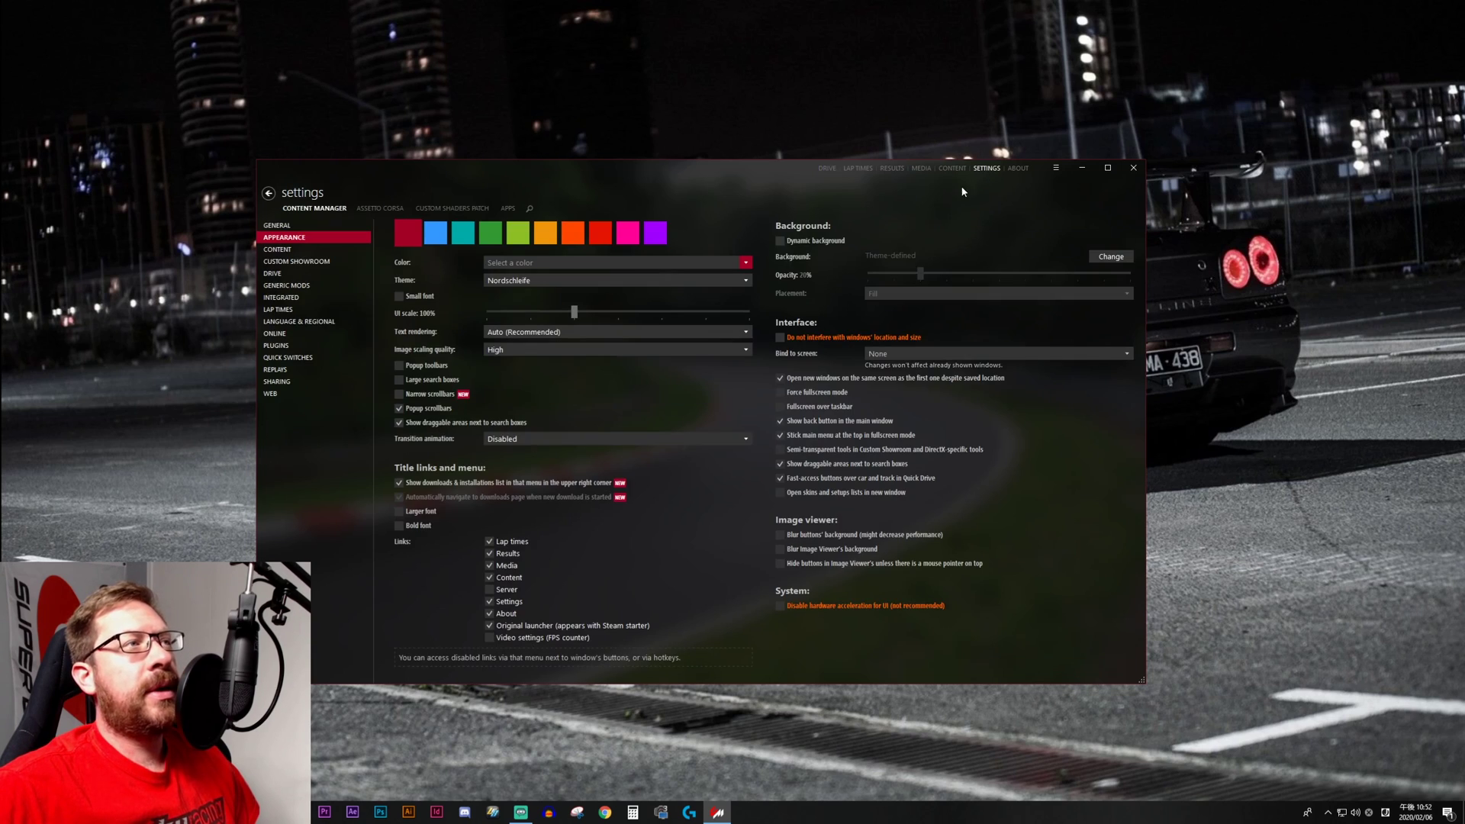
{"action": "left_click", "coordinate": [451, 208]}
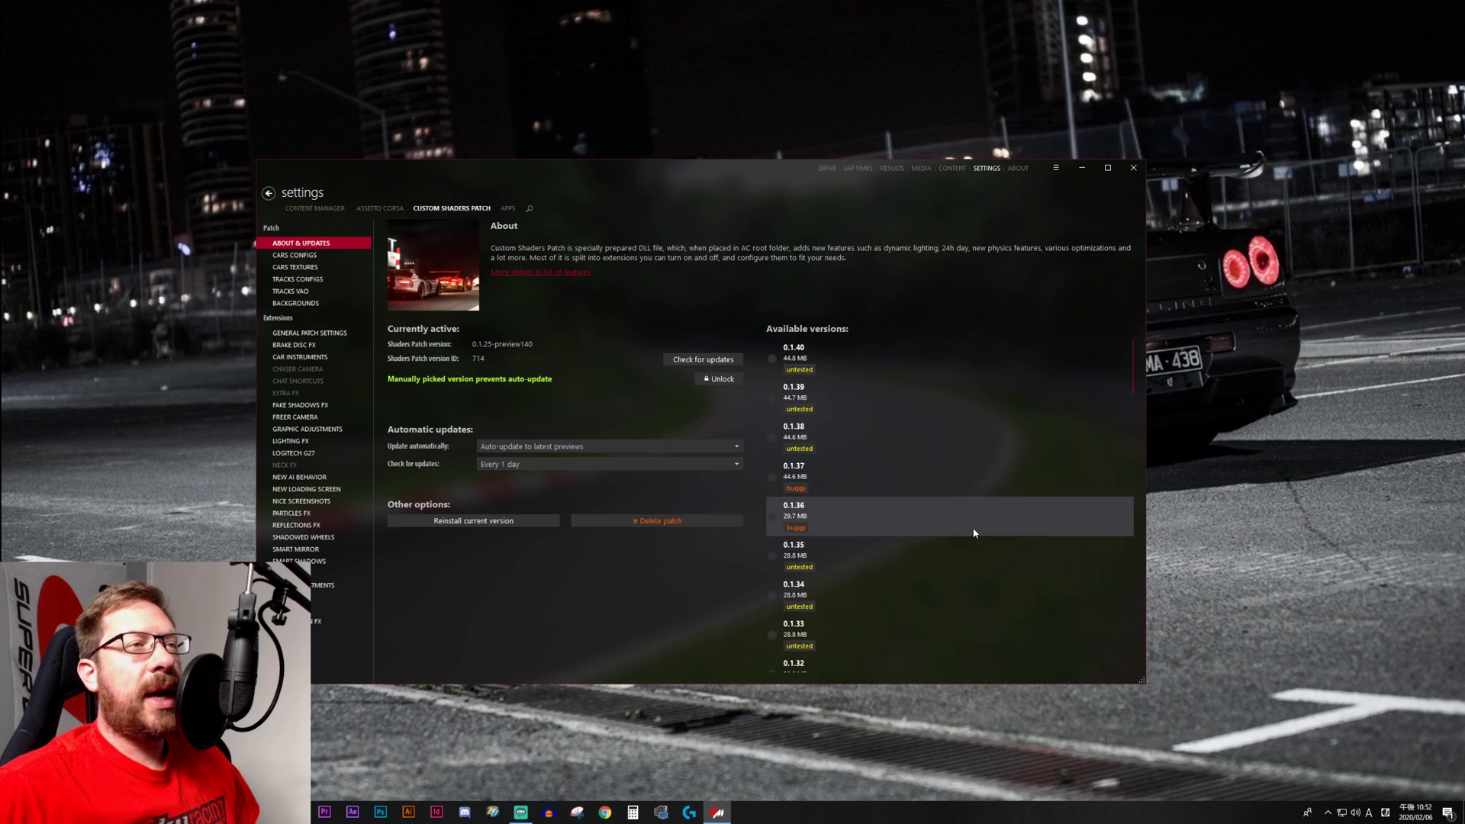
{"action": "mouse_move", "coordinate": [803, 367]}
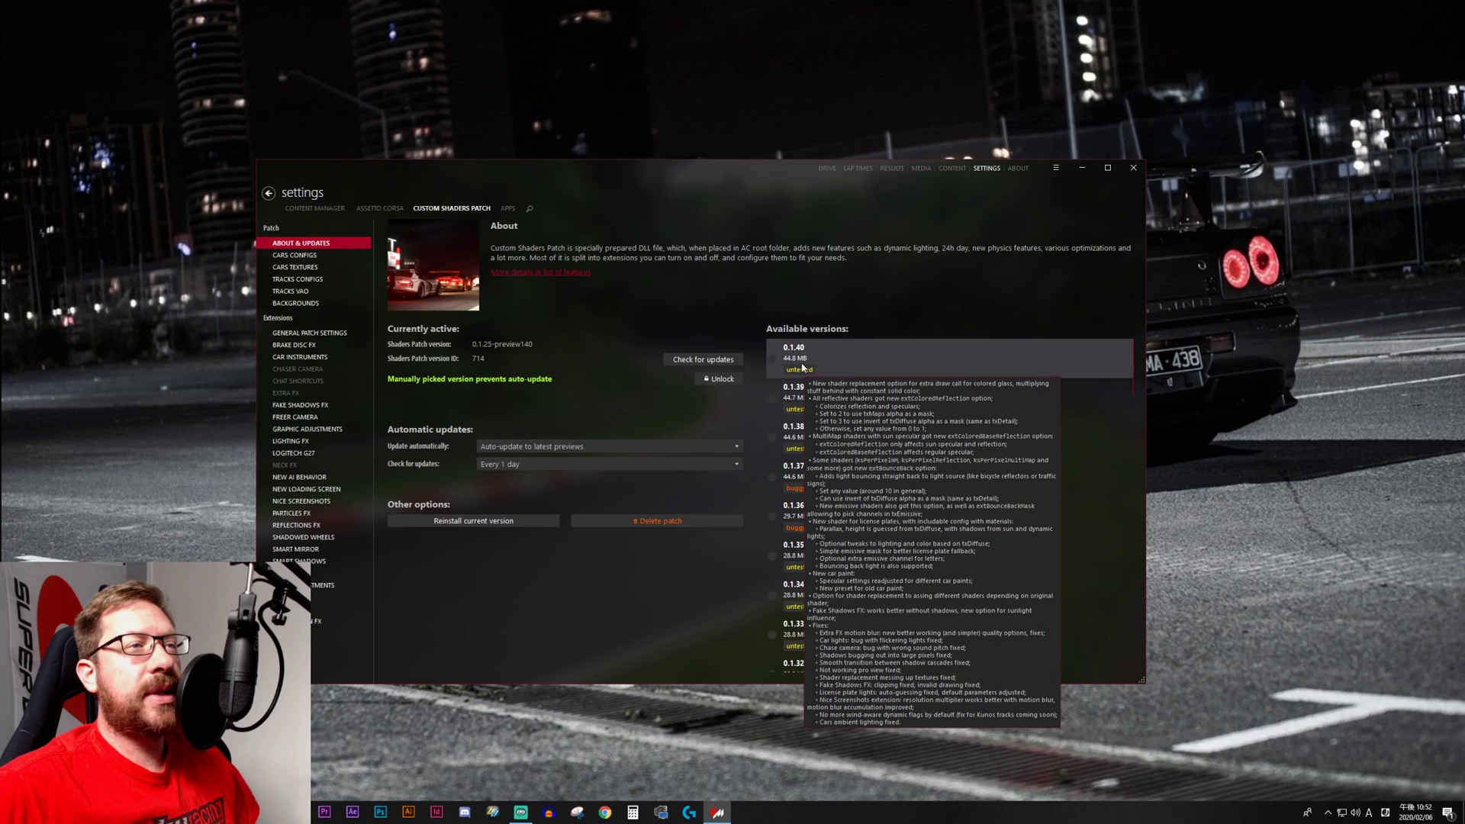
{"action": "scroll", "coordinate": [809, 381], "scroll_direction": "down", "scroll_amount": 5}
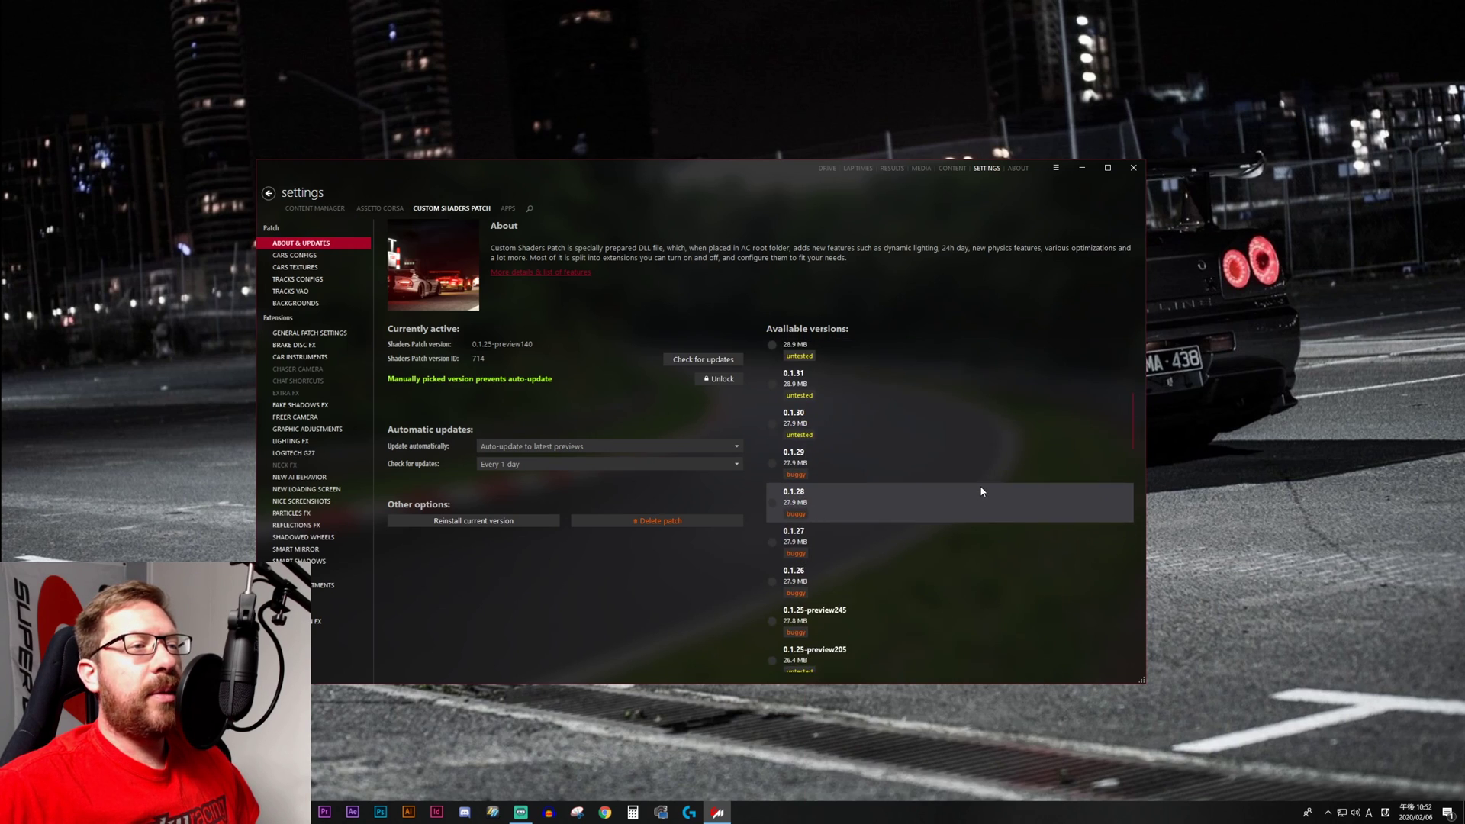
{"action": "scroll", "coordinate": [981, 491], "scroll_direction": "down", "scroll_amount": 6}
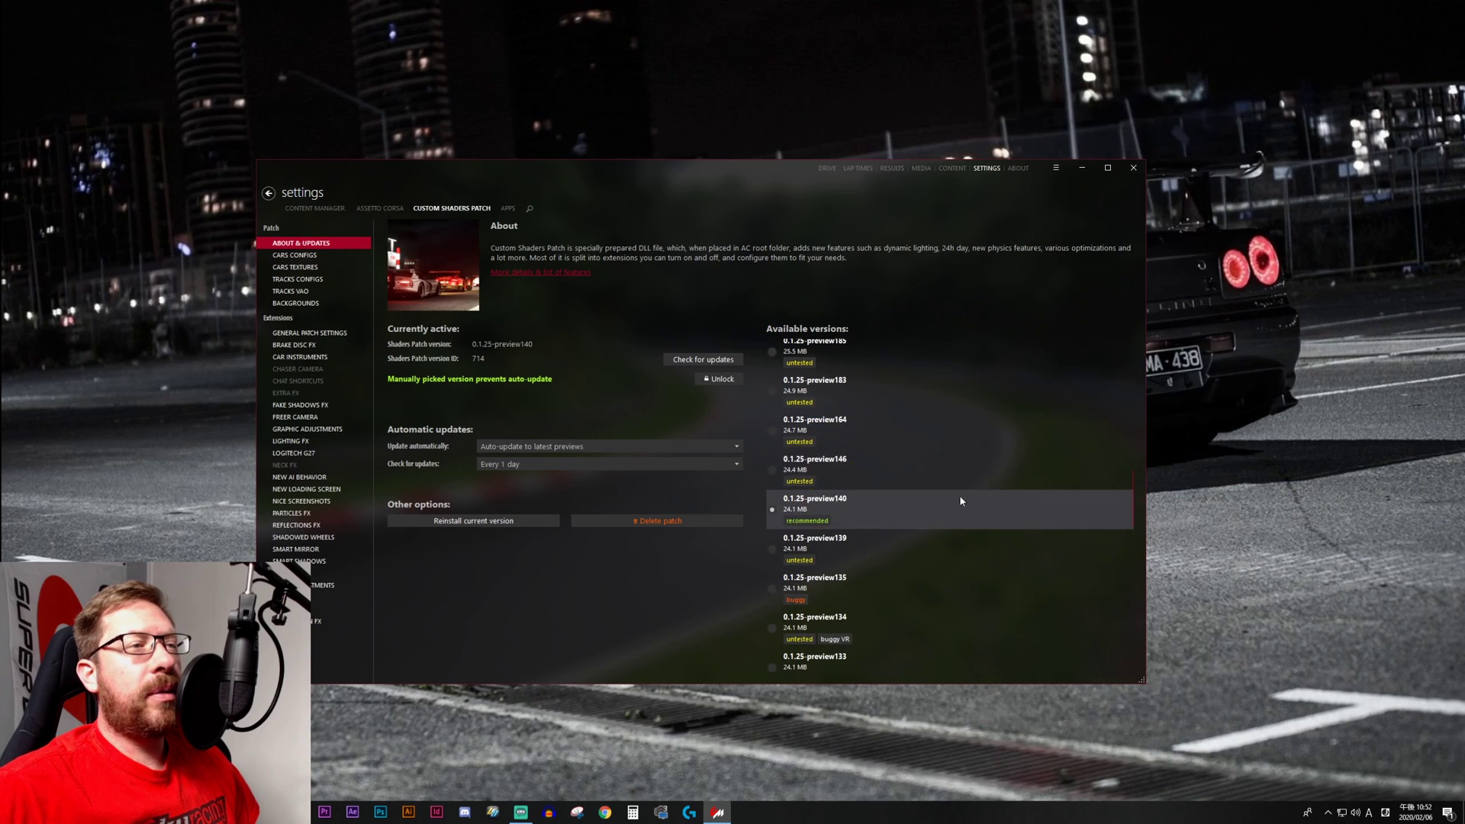
{"action": "mouse_move", "coordinate": [816, 524]}
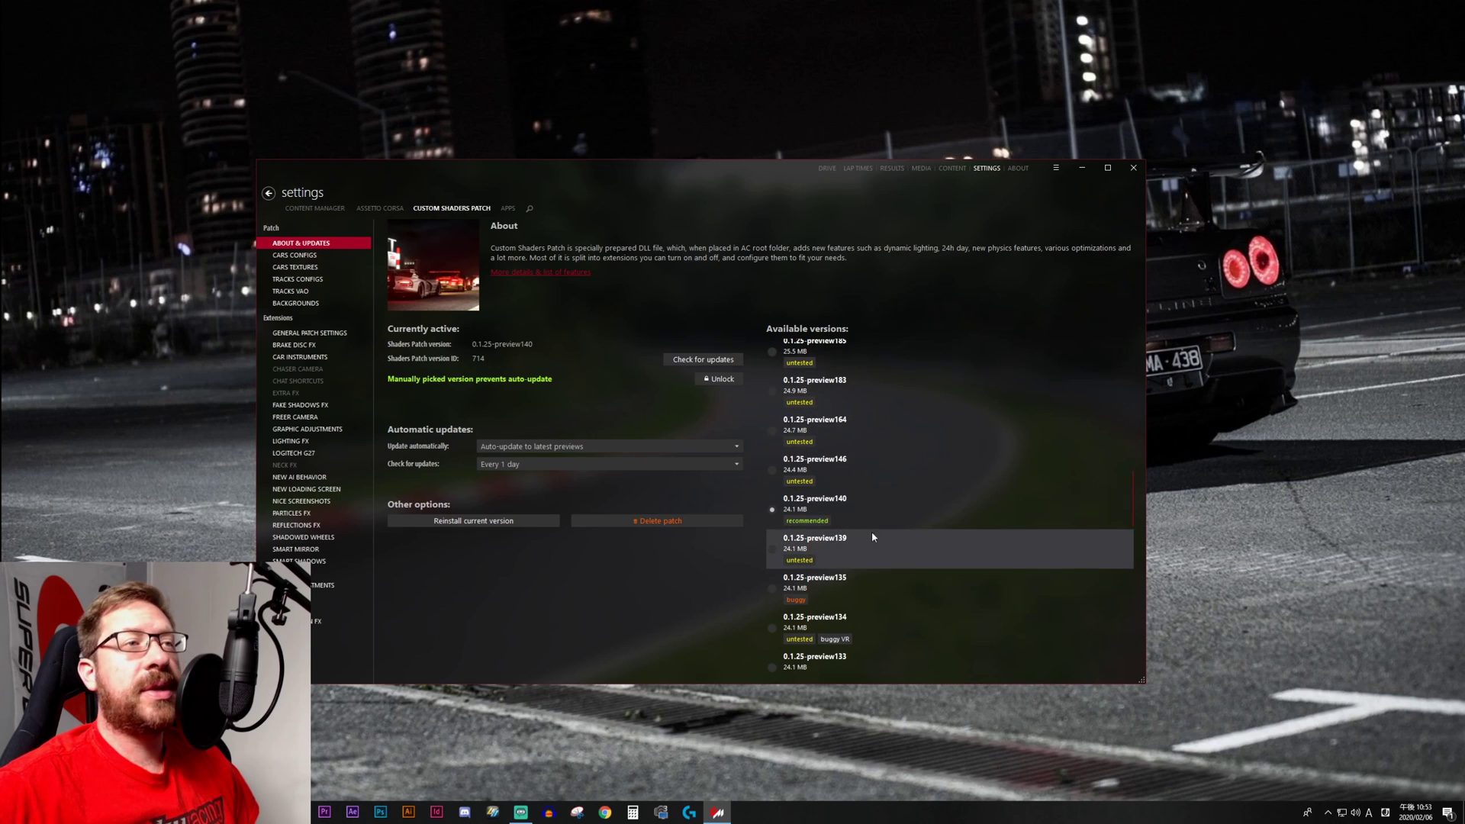
{"action": "mouse_move", "coordinate": [942, 548]}
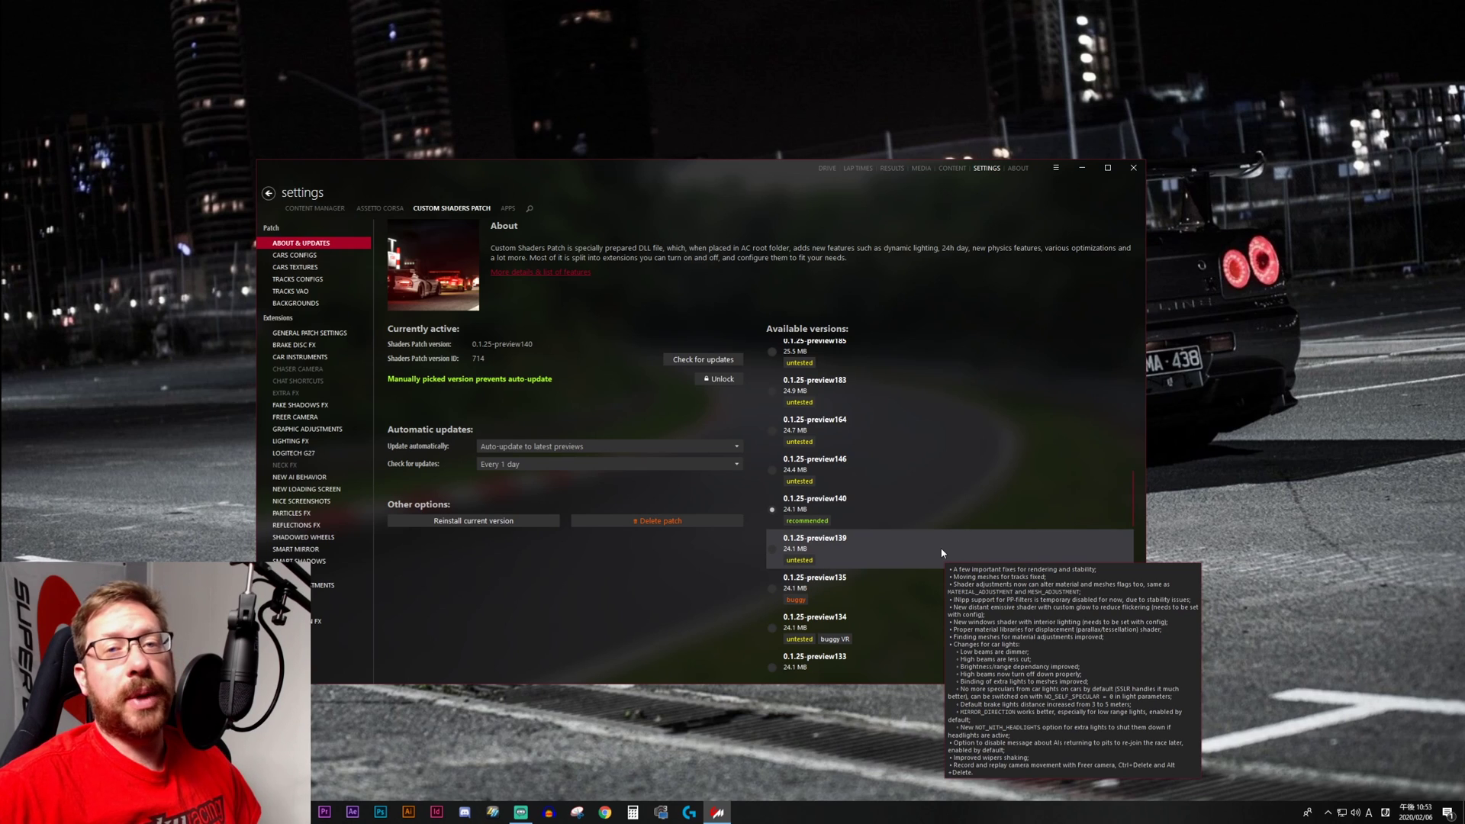
Step: Install Custom Shaders Patch version 0.1.40 from the available versions
{"action": "scroll", "coordinate": [935, 539], "scroll_direction": "down", "scroll_amount": 10}
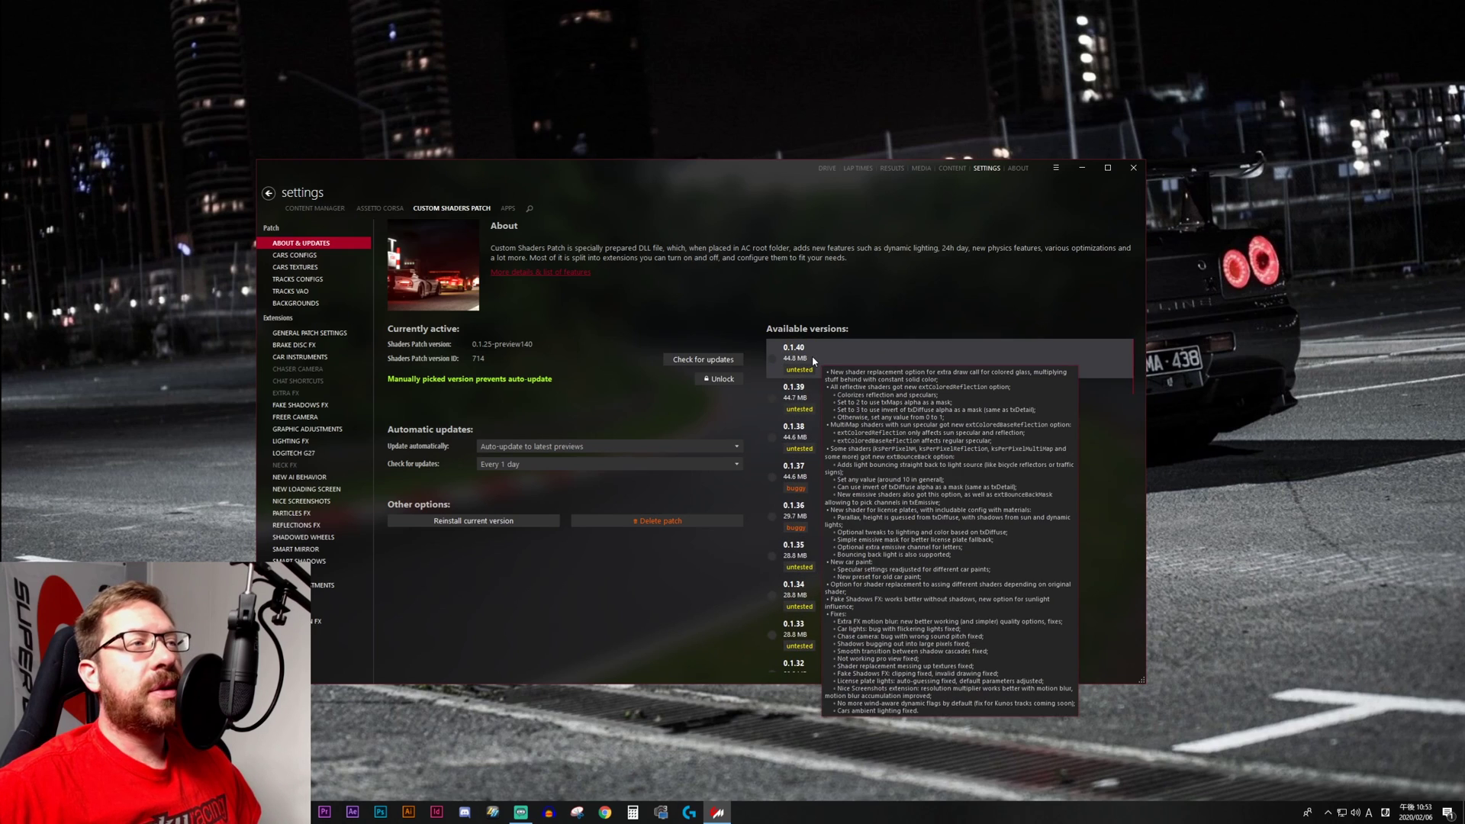
{"action": "left_click", "coordinate": [774, 358]}
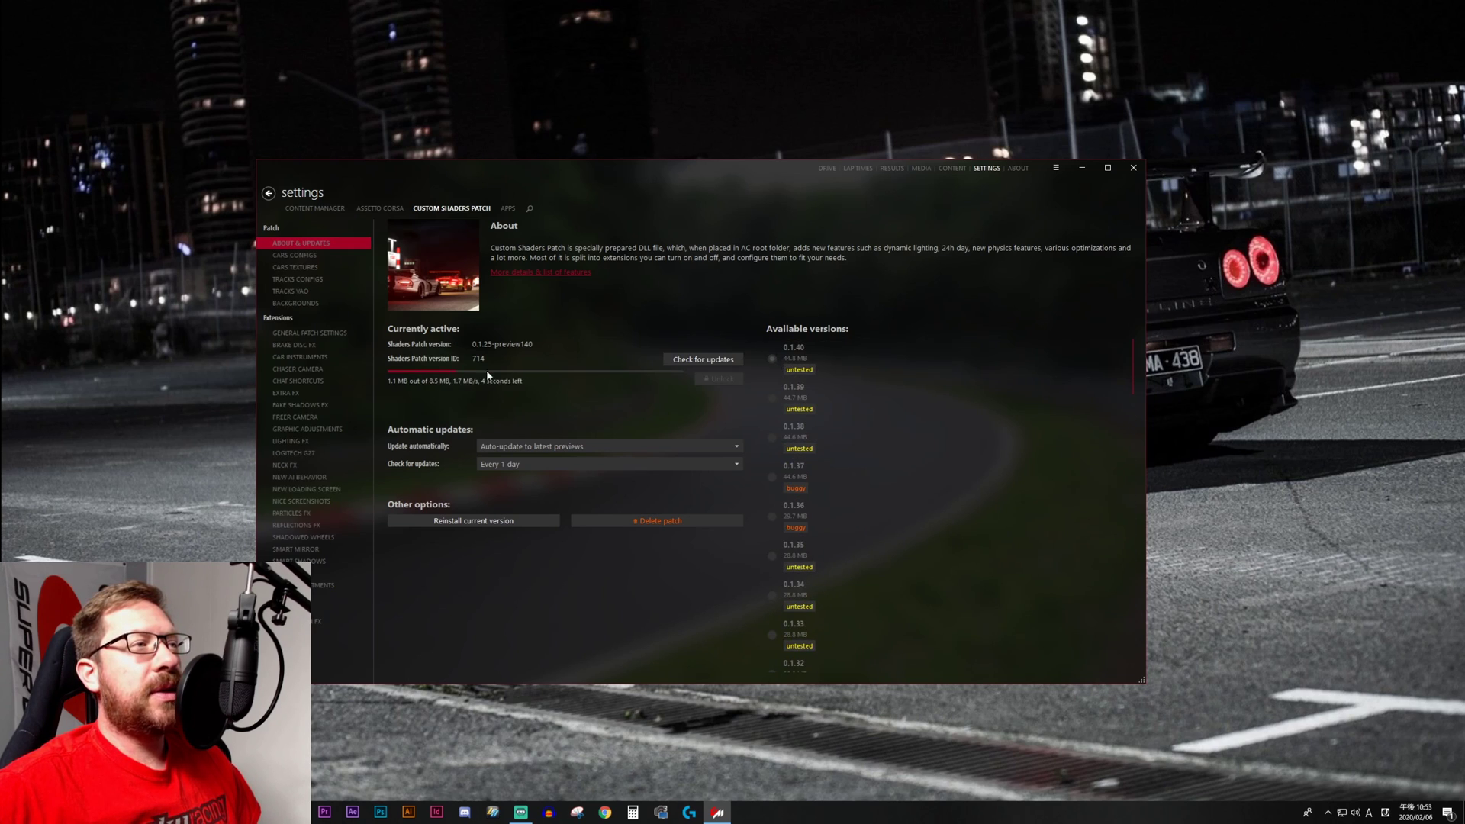
{"action": "mouse_move", "coordinate": [973, 444]}
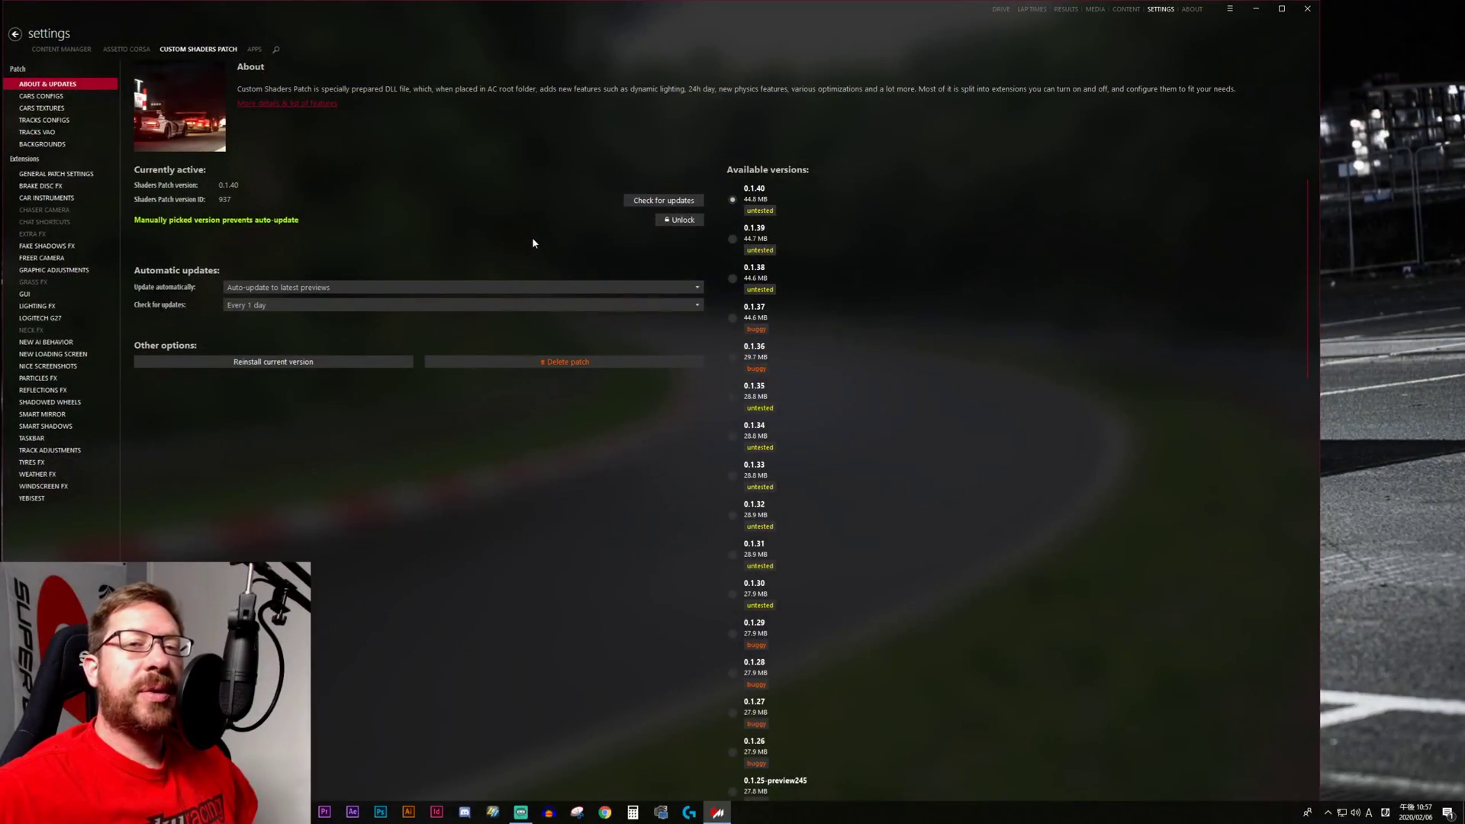
Step: Enable automatic installation of the cars configs and check that the option is on
{"action": "left_click", "coordinate": [42, 97]}
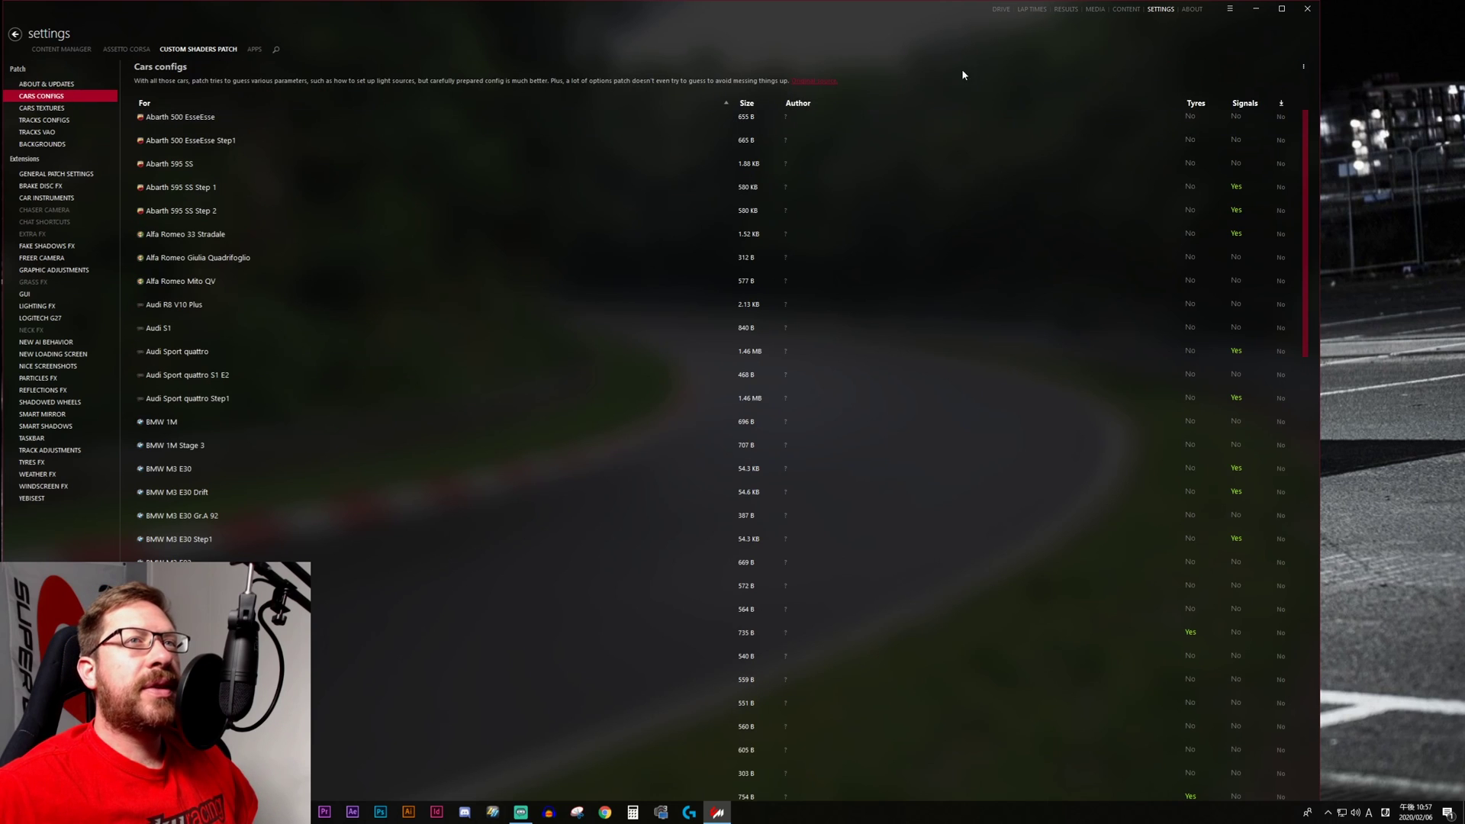
{"action": "left_click", "coordinate": [1304, 69]}
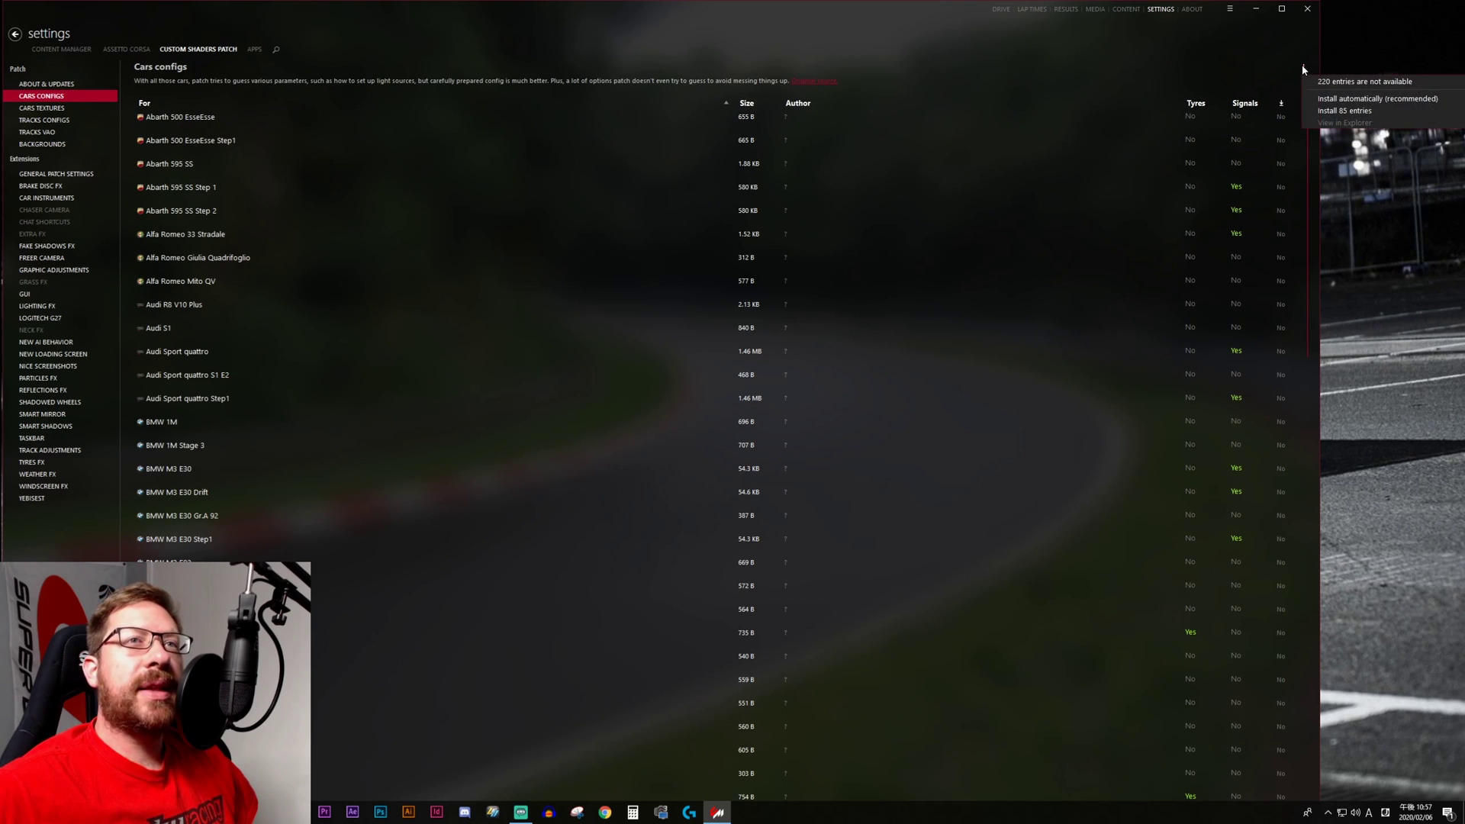
{"action": "left_click", "coordinate": [1341, 100]}
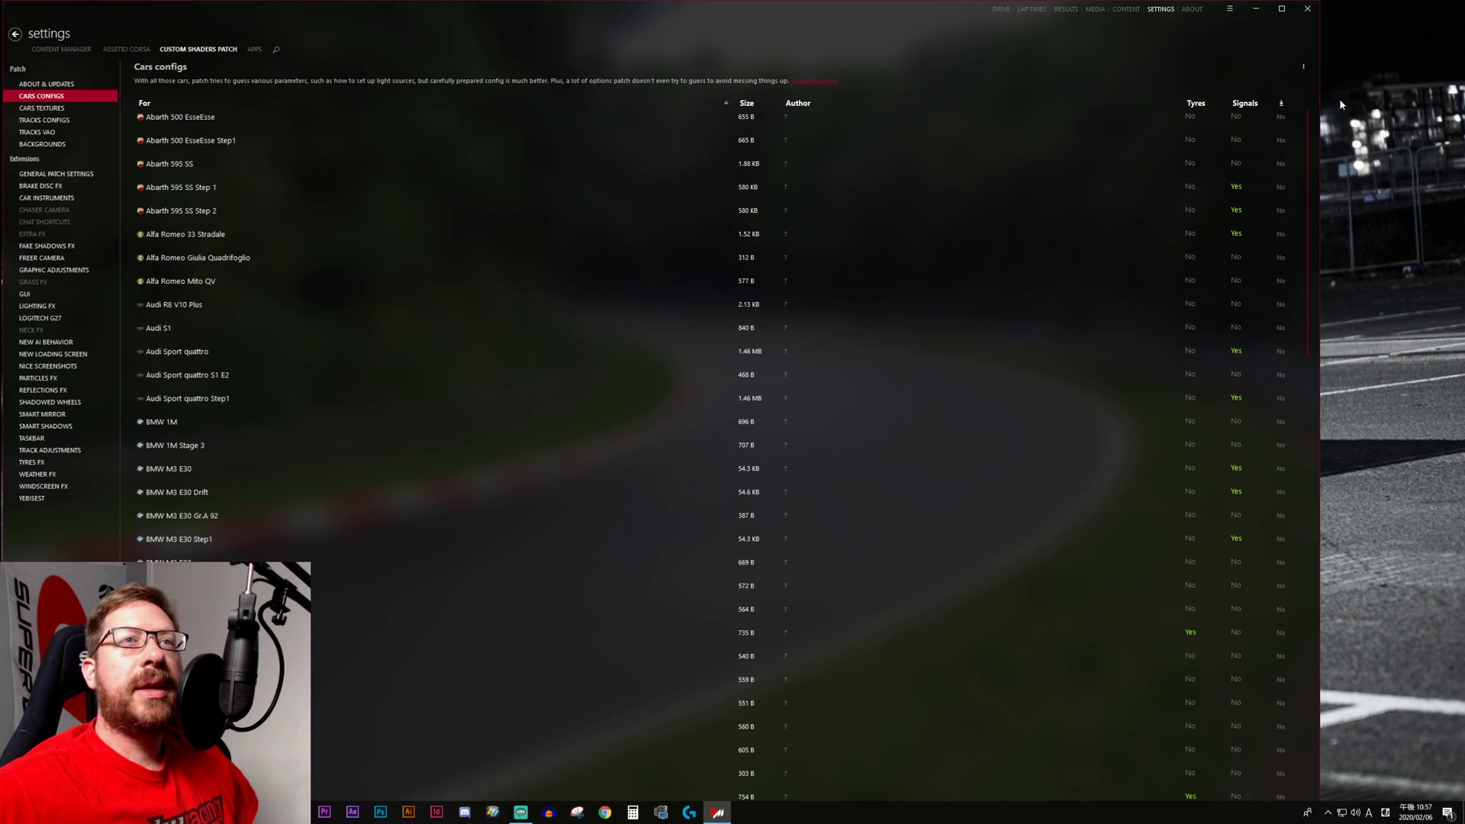
{"action": "left_click", "coordinate": [1303, 69]}
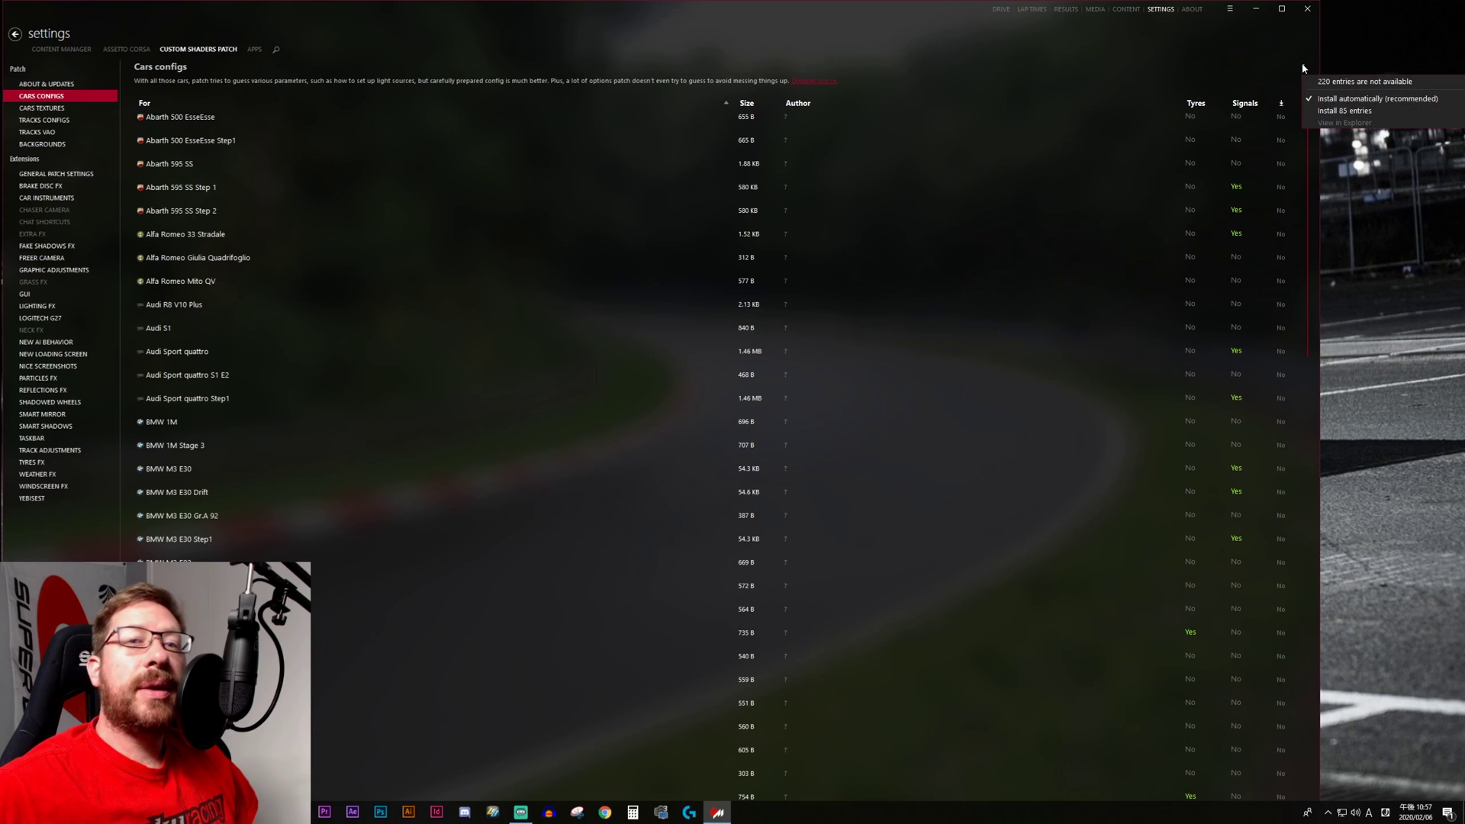
Step: Enable automatic installation of the cars textures
{"action": "left_click", "coordinate": [45, 111]}
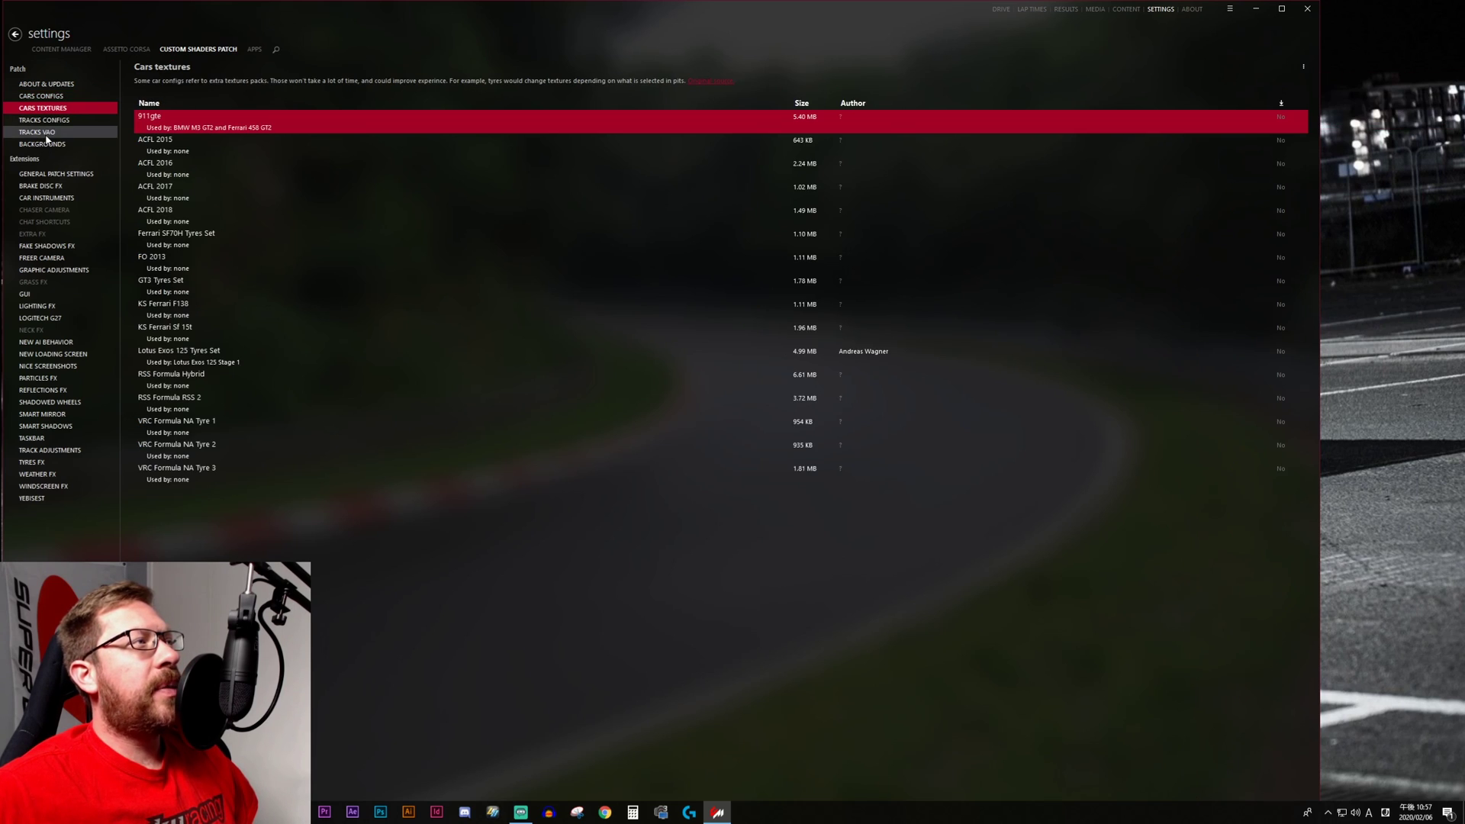
{"action": "left_click", "coordinate": [1305, 67]}
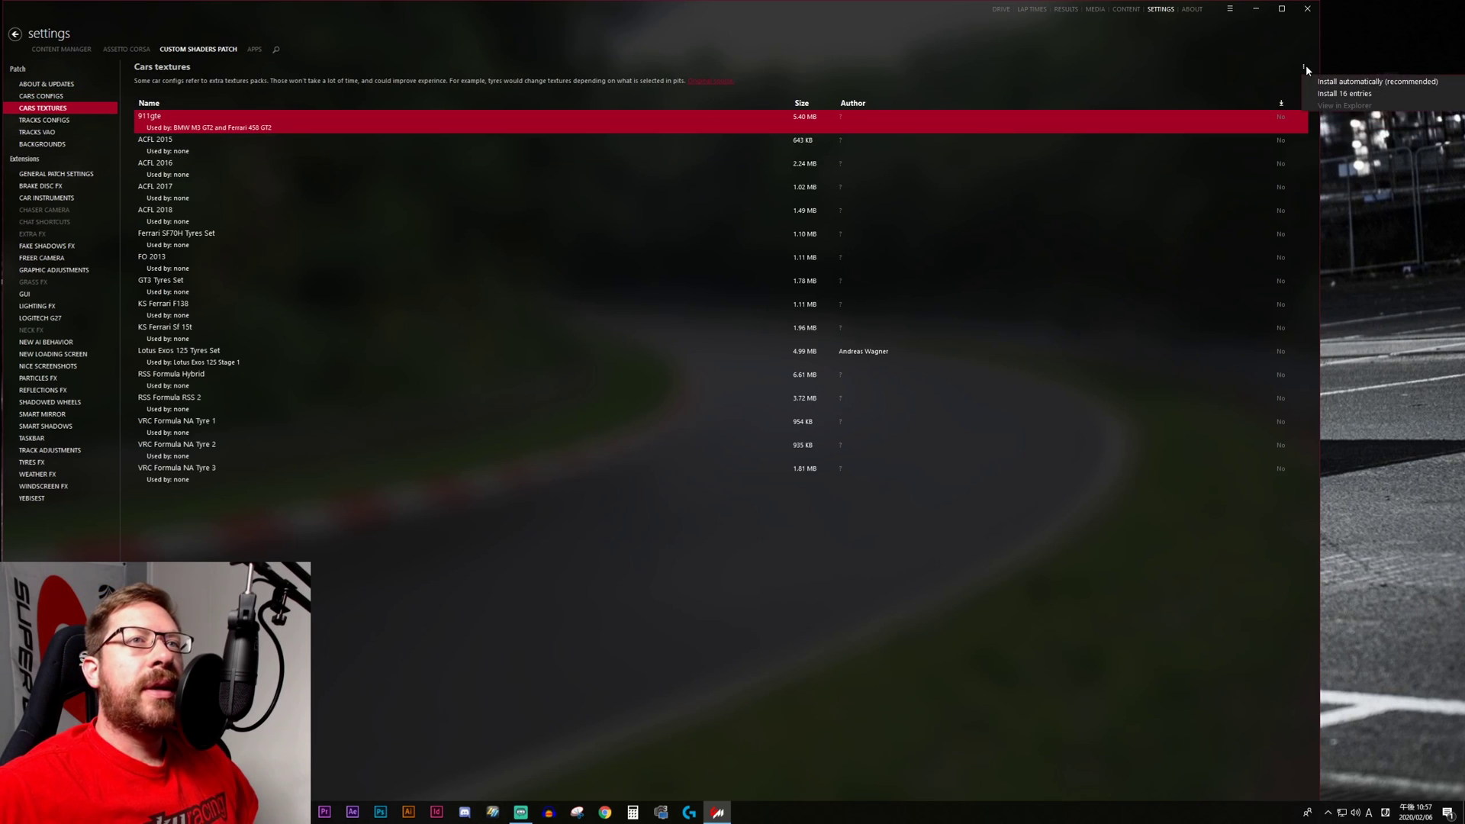
{"action": "left_click", "coordinate": [1315, 81]}
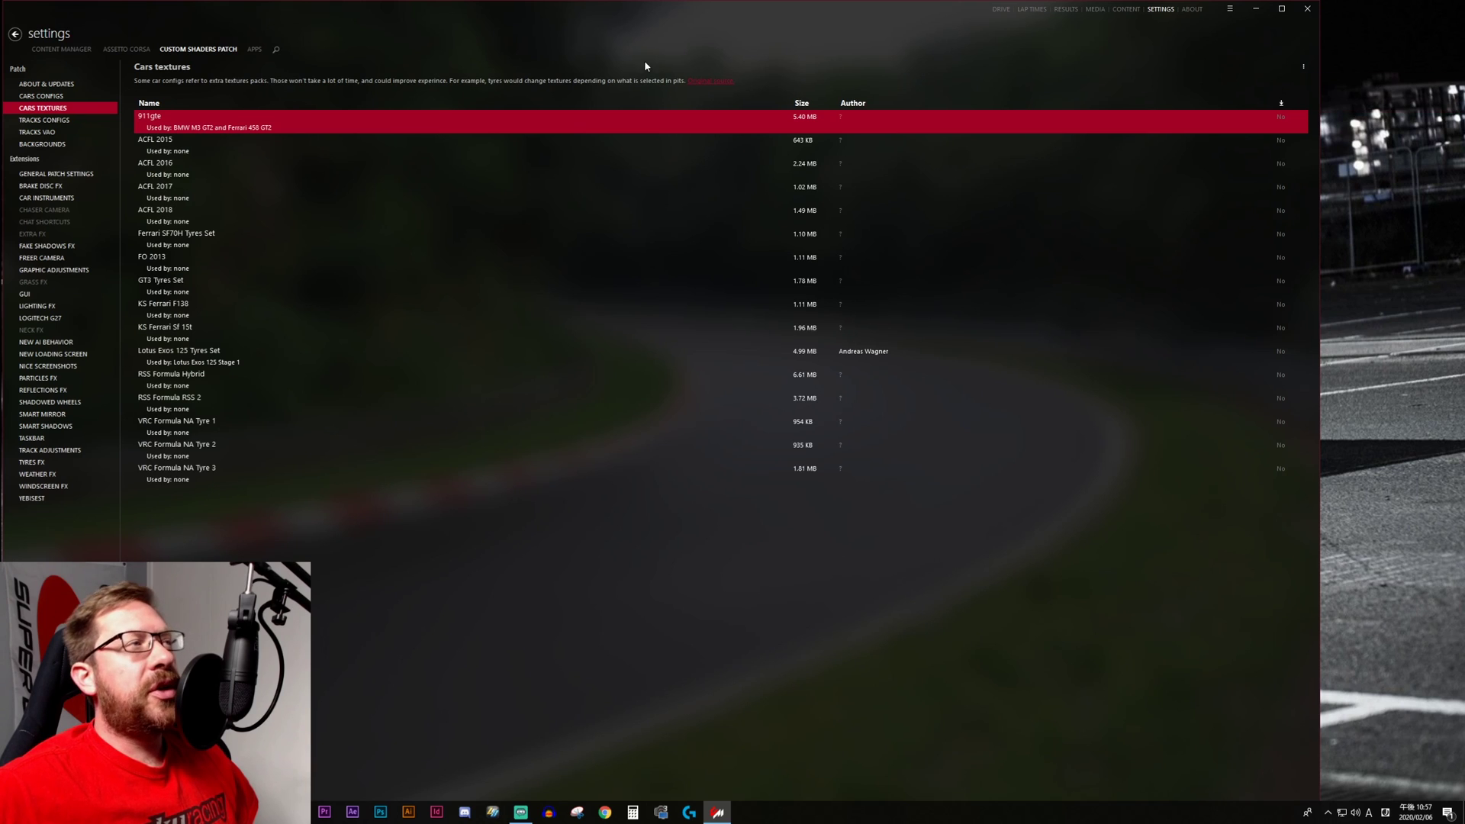
Step: Open the tracks configs and toggle their automatic installation option
{"action": "left_click", "coordinate": [44, 121]}
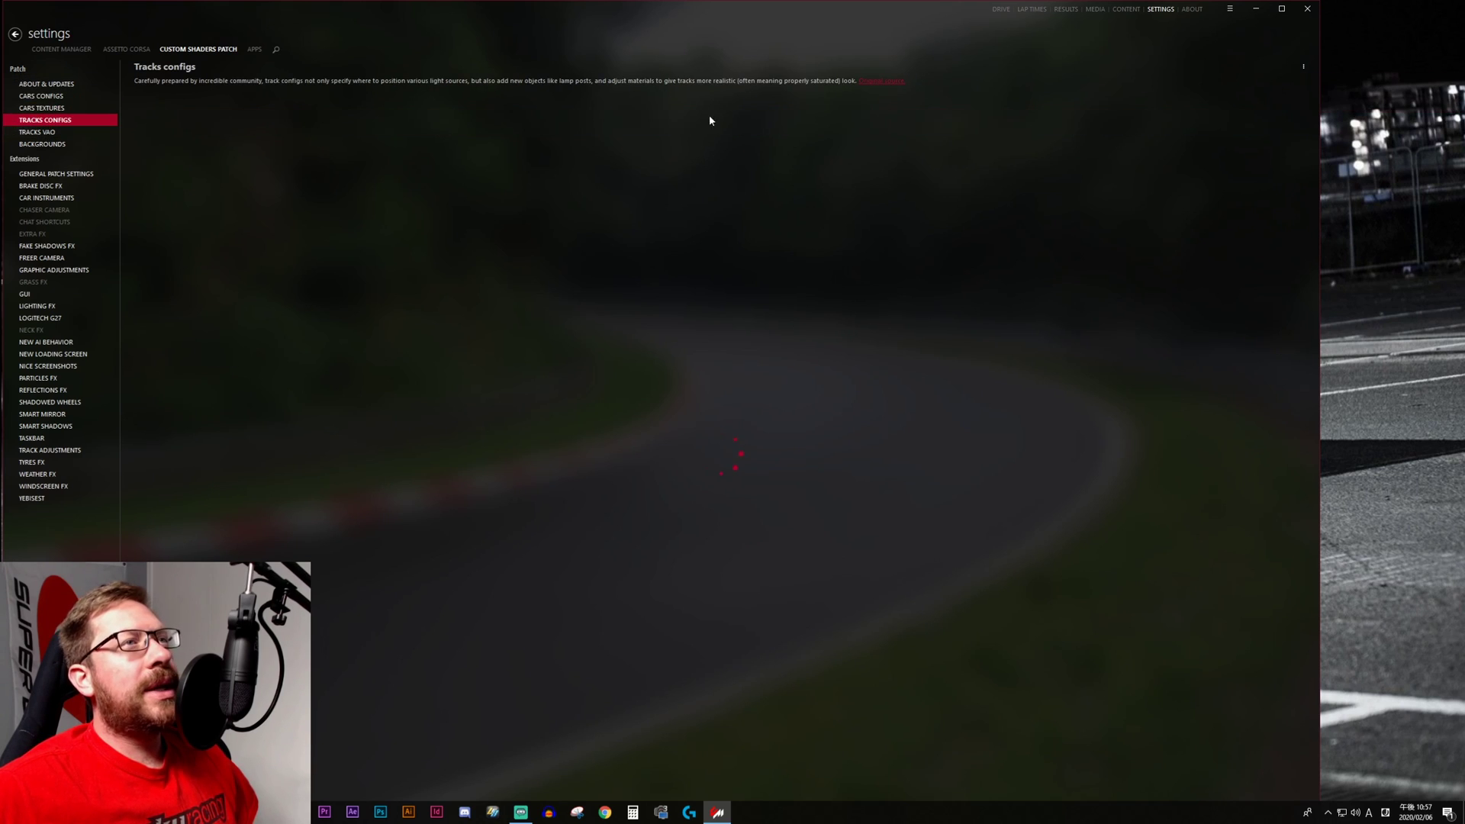
{"action": "left_click", "coordinate": [1302, 67]}
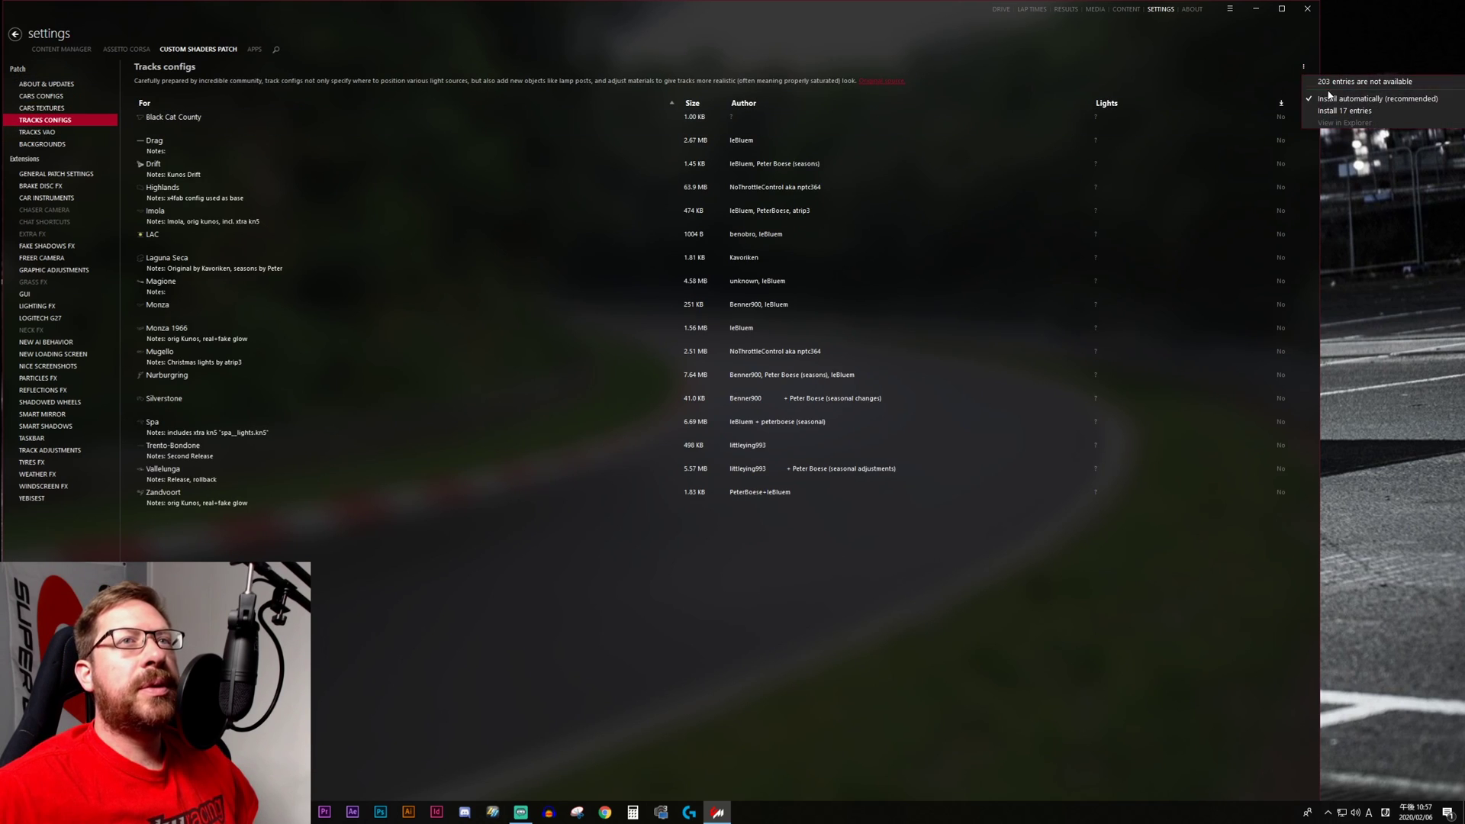
{"action": "left_click", "coordinate": [1324, 98]}
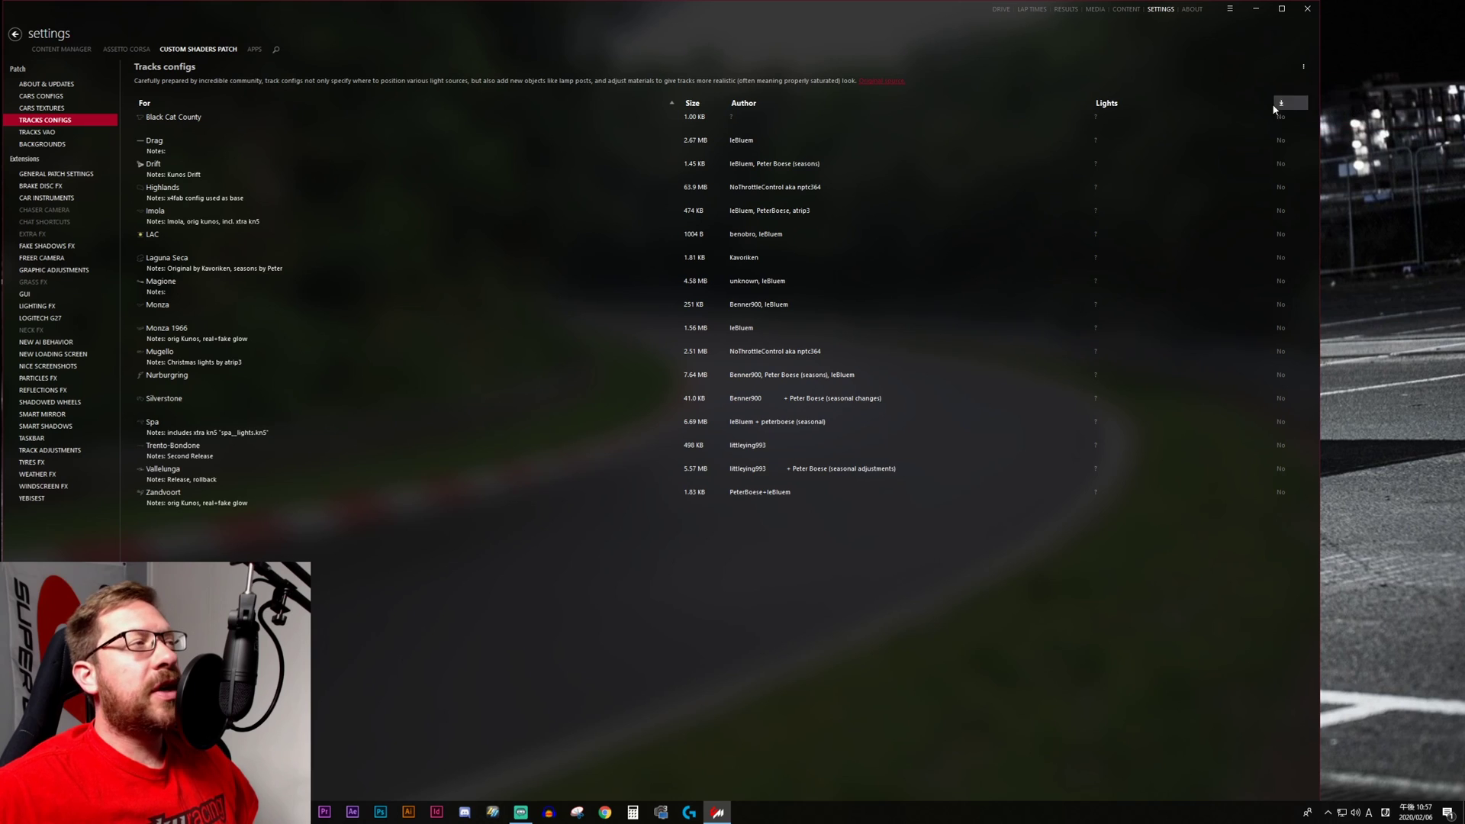
Step: Install all 16 available vertex AO patches for tracks and toggle their automatic installation option
{"action": "left_click", "coordinate": [42, 133]}
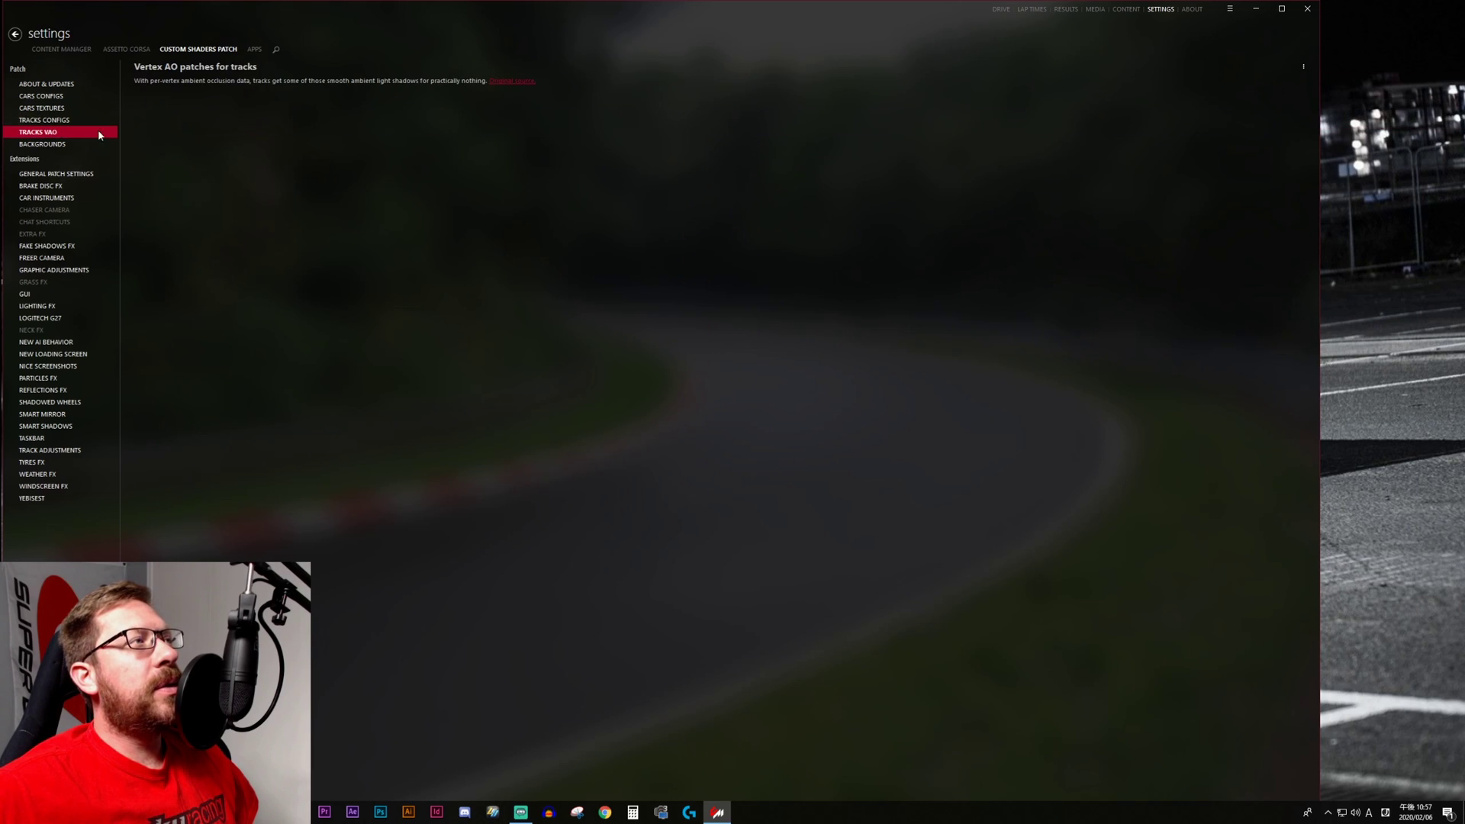
{"action": "left_click", "coordinate": [1302, 68]}
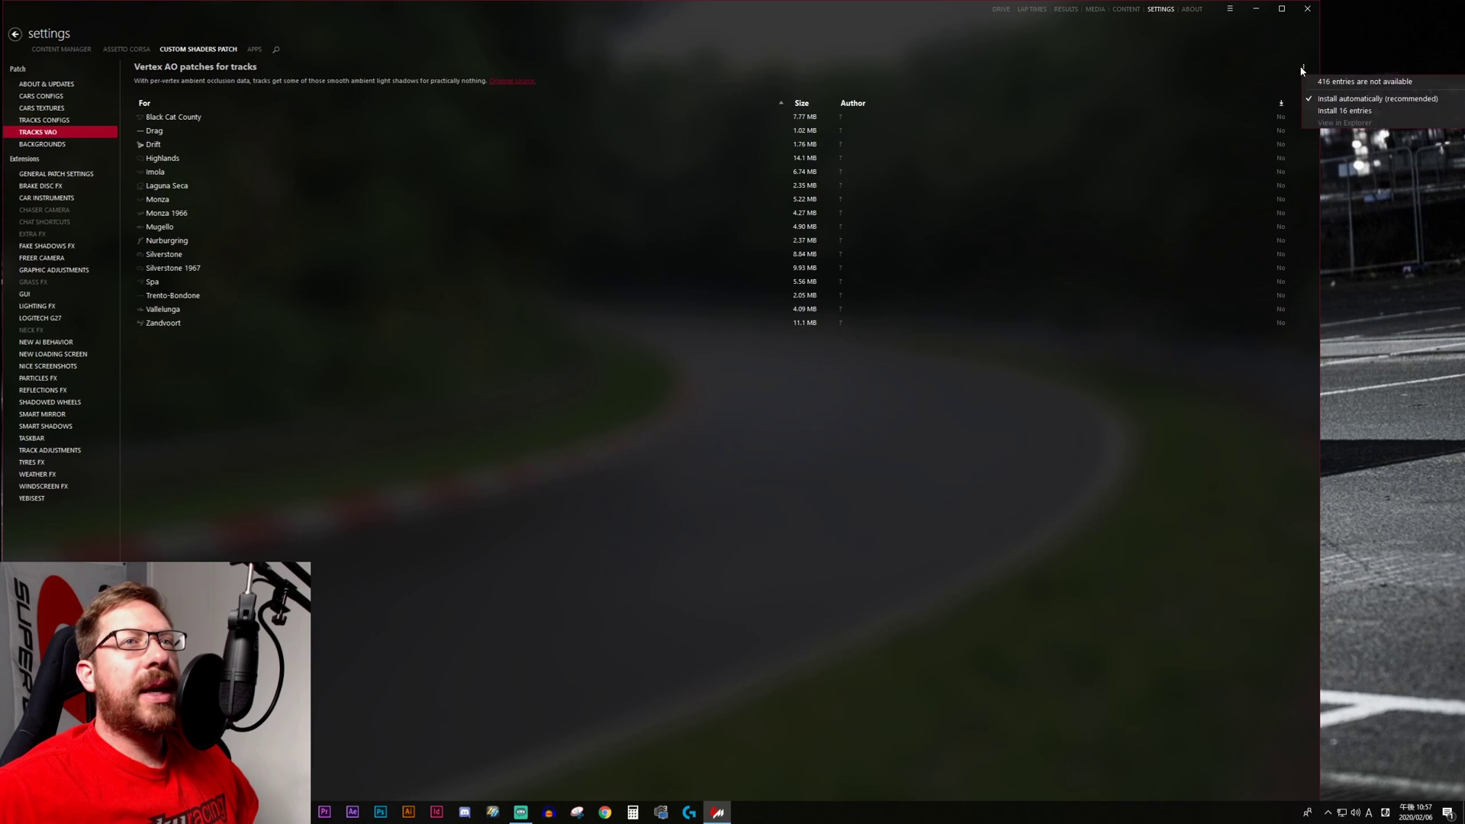
{"action": "left_click", "coordinate": [1344, 112]}
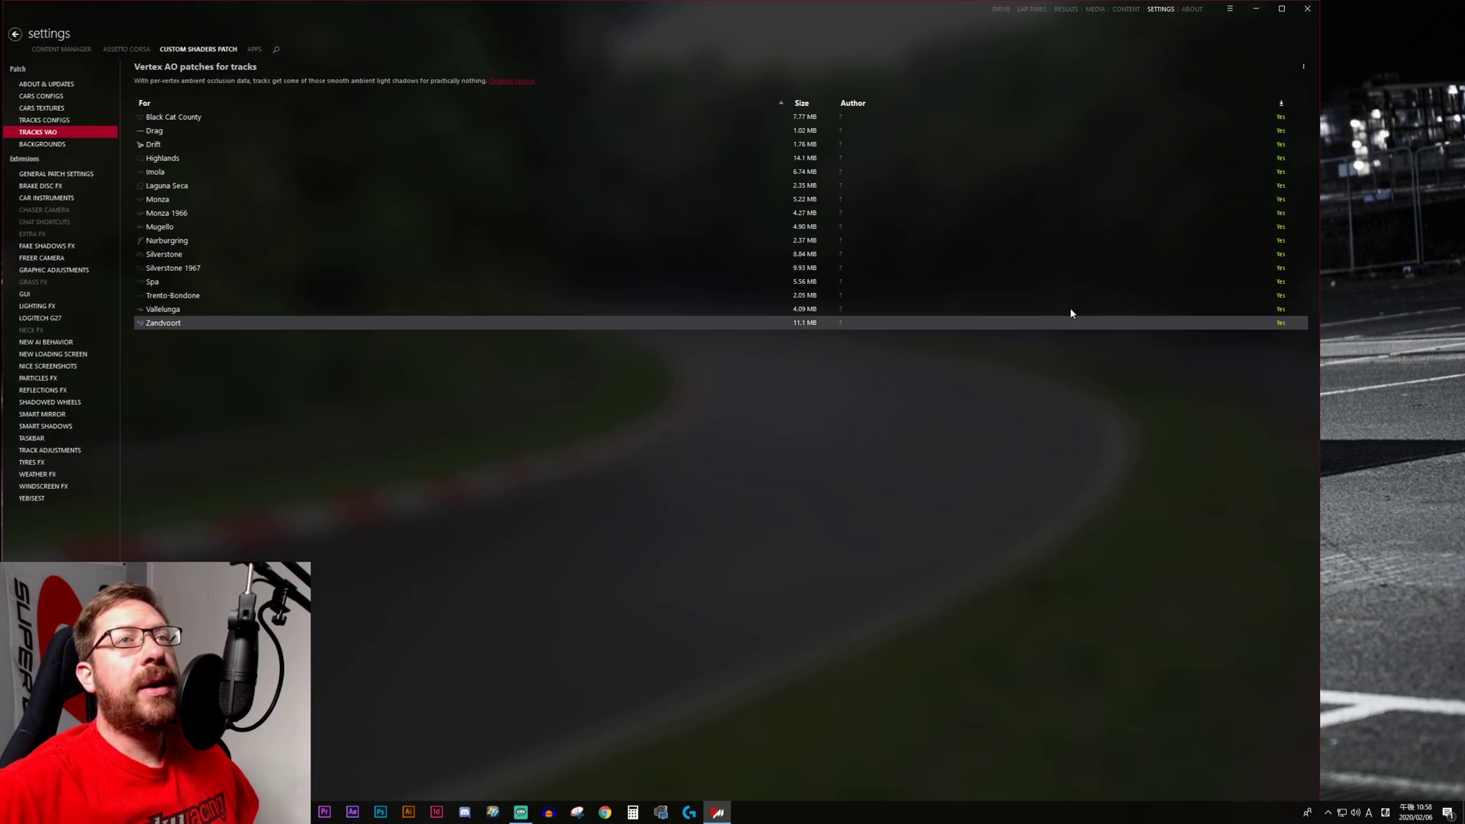
{"action": "left_click", "coordinate": [1304, 67]}
{"action": "left_click", "coordinate": [1348, 101]}
Step: Open the loading screen backgrounds and toggle their automatic installation option
{"action": "left_click", "coordinate": [43, 145]}
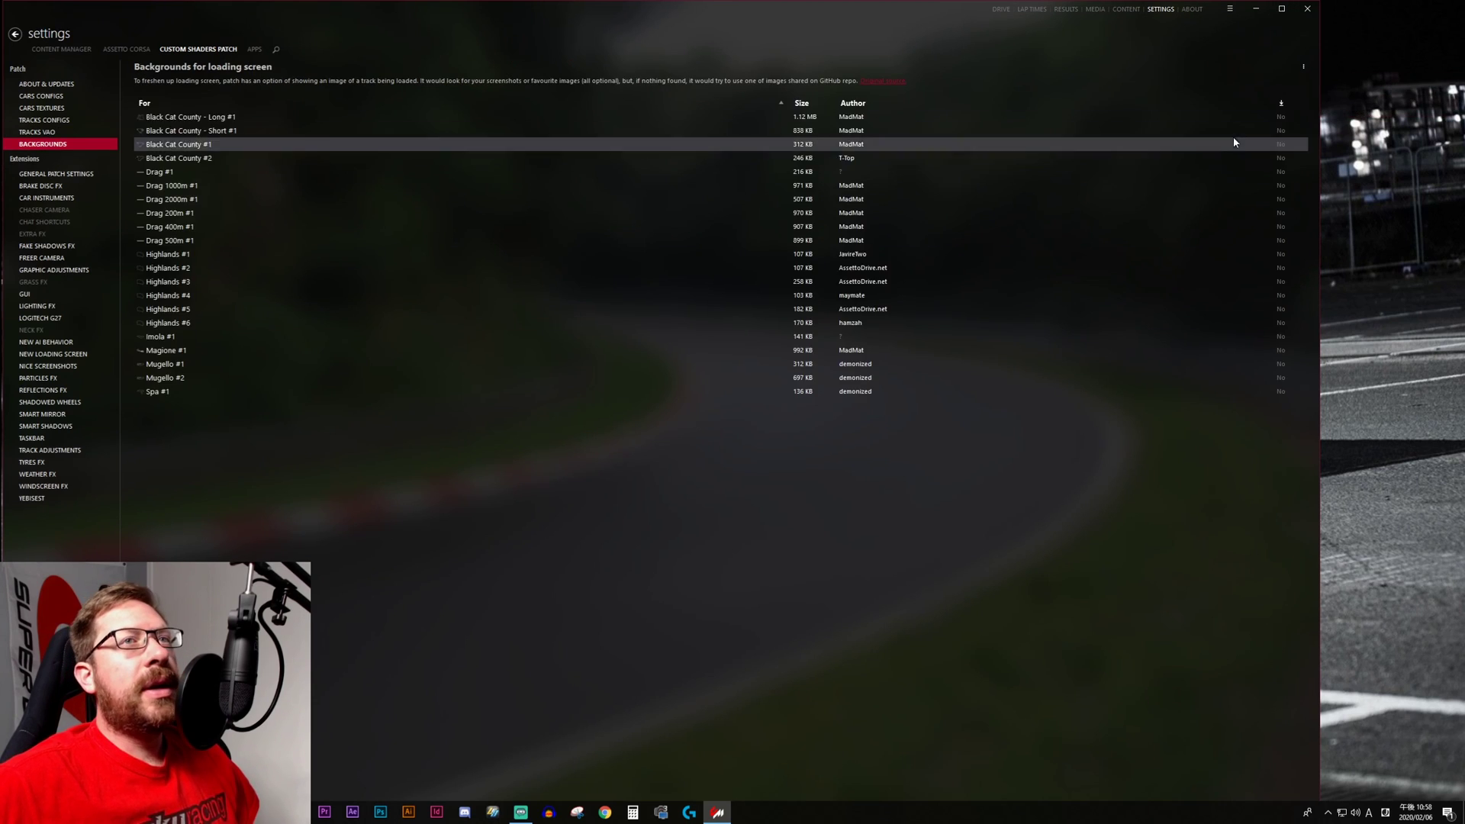
{"action": "left_click", "coordinate": [1304, 67]}
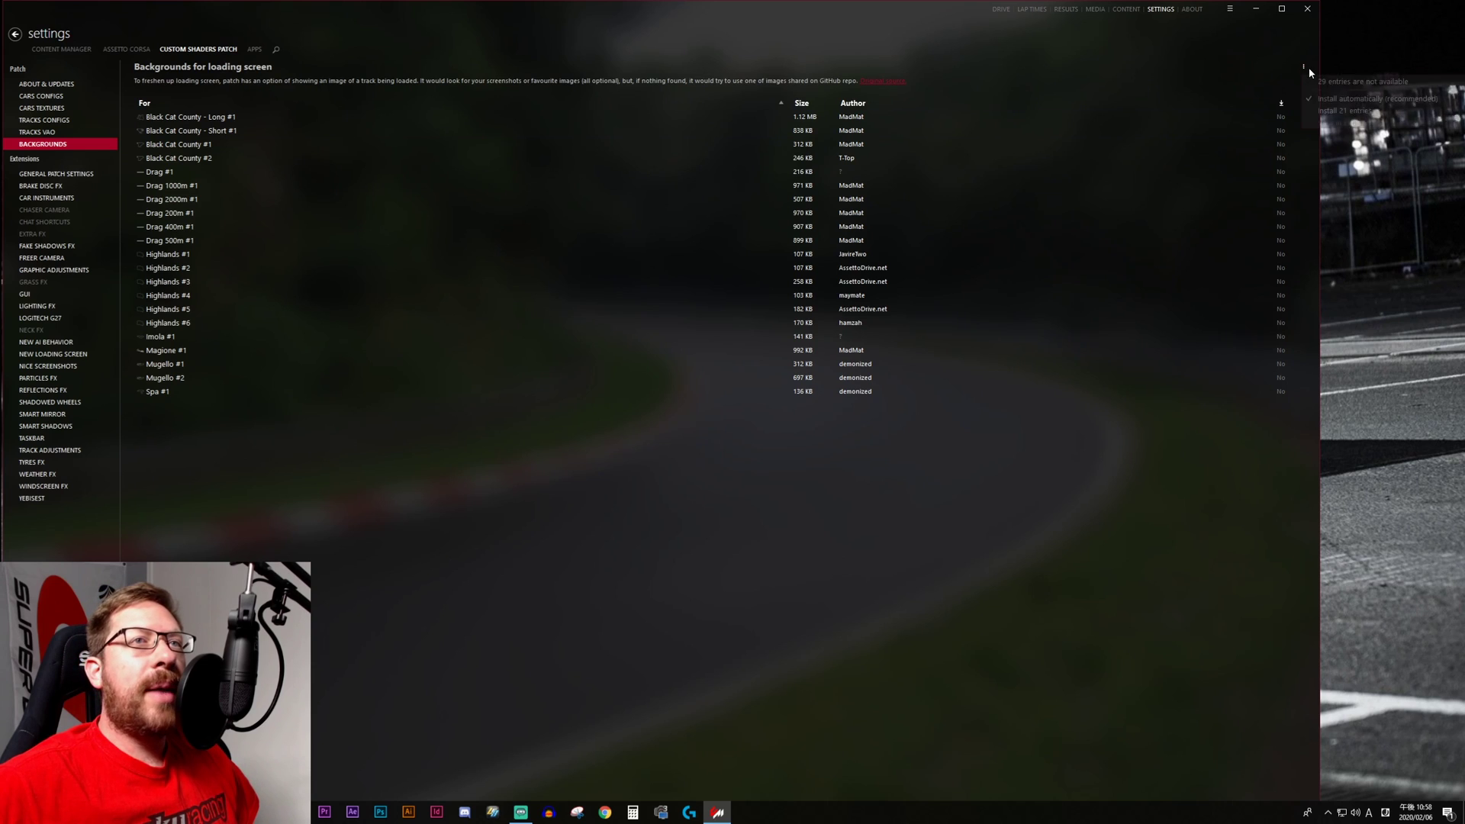
{"action": "left_click", "coordinate": [1343, 99]}
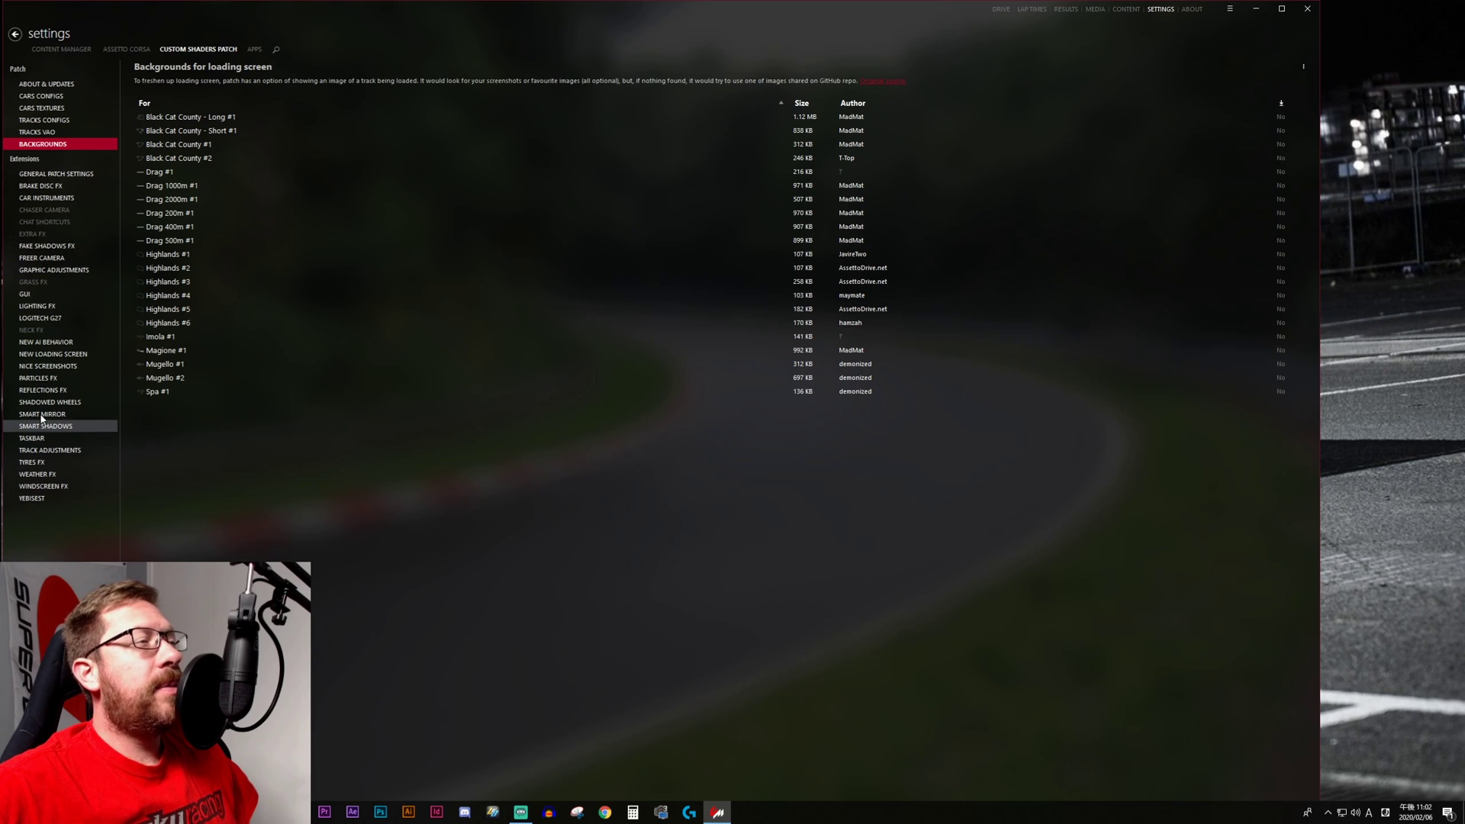
Step: Check the extension descriptions, open the Chaser Camera extension and activate it
{"action": "mouse_move", "coordinate": [21, 299]}
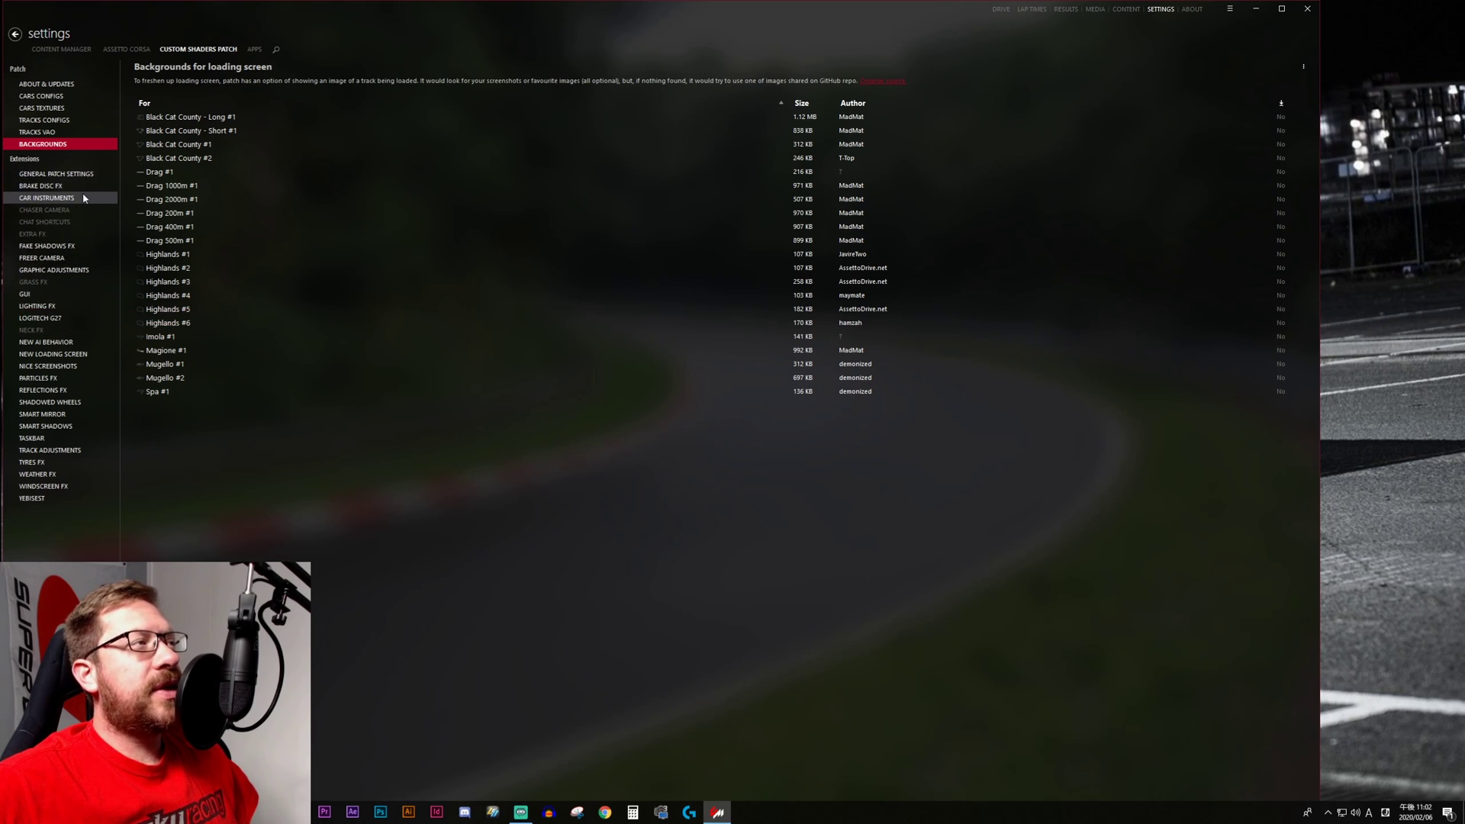
{"action": "mouse_move", "coordinate": [80, 186]}
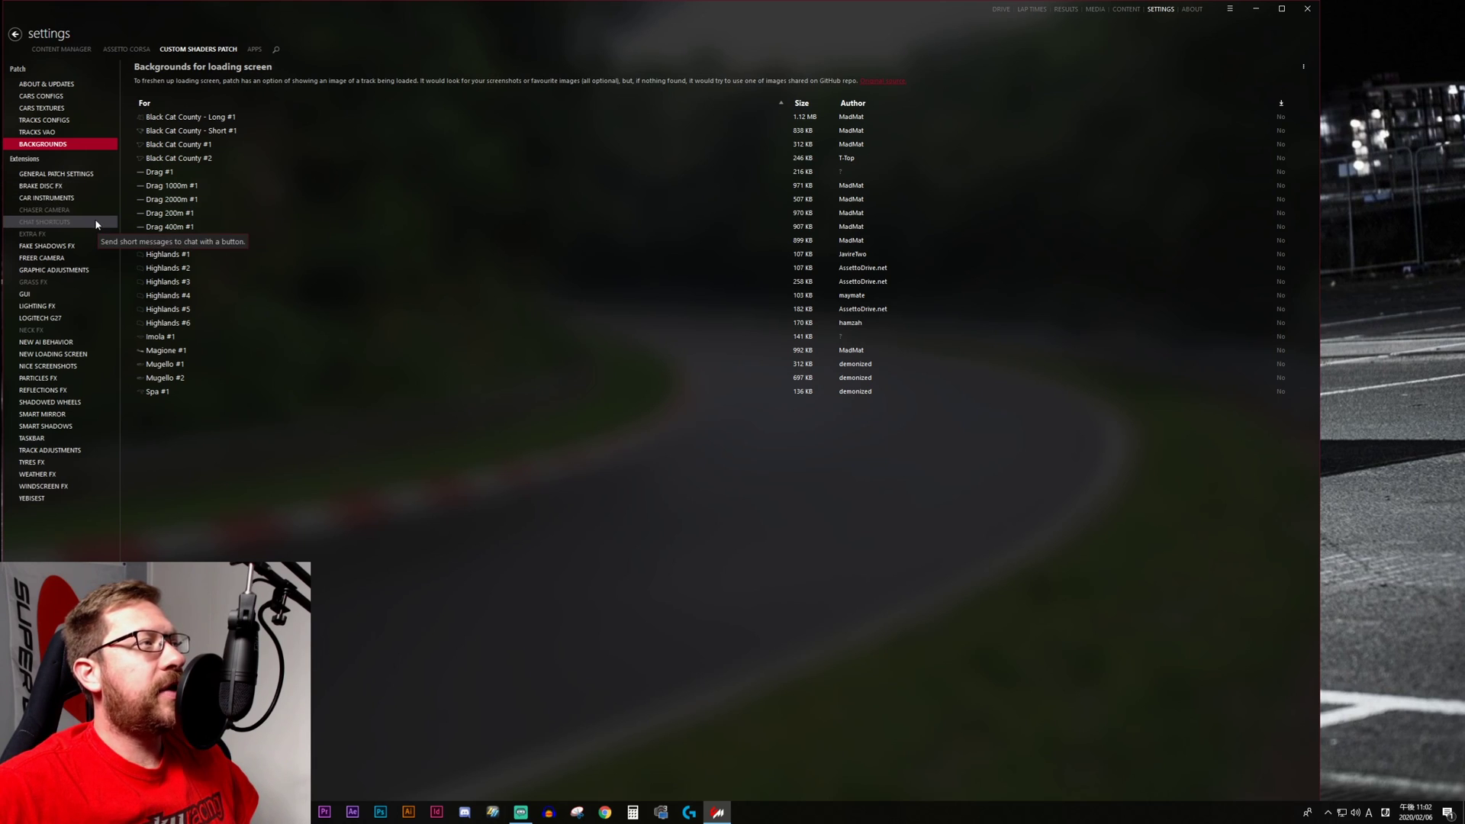
{"action": "mouse_move", "coordinate": [96, 236]}
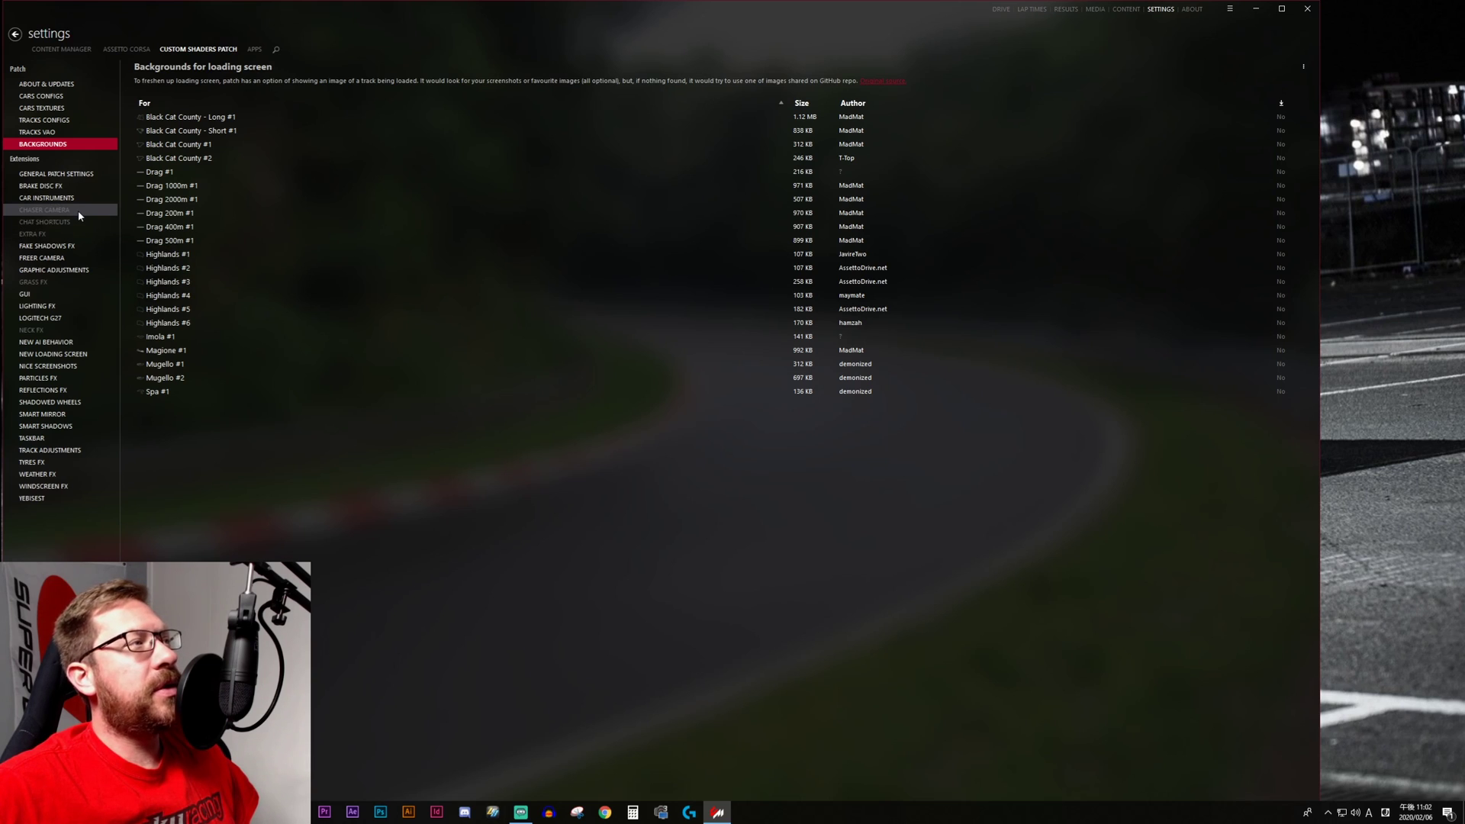
{"action": "left_click", "coordinate": [79, 214]}
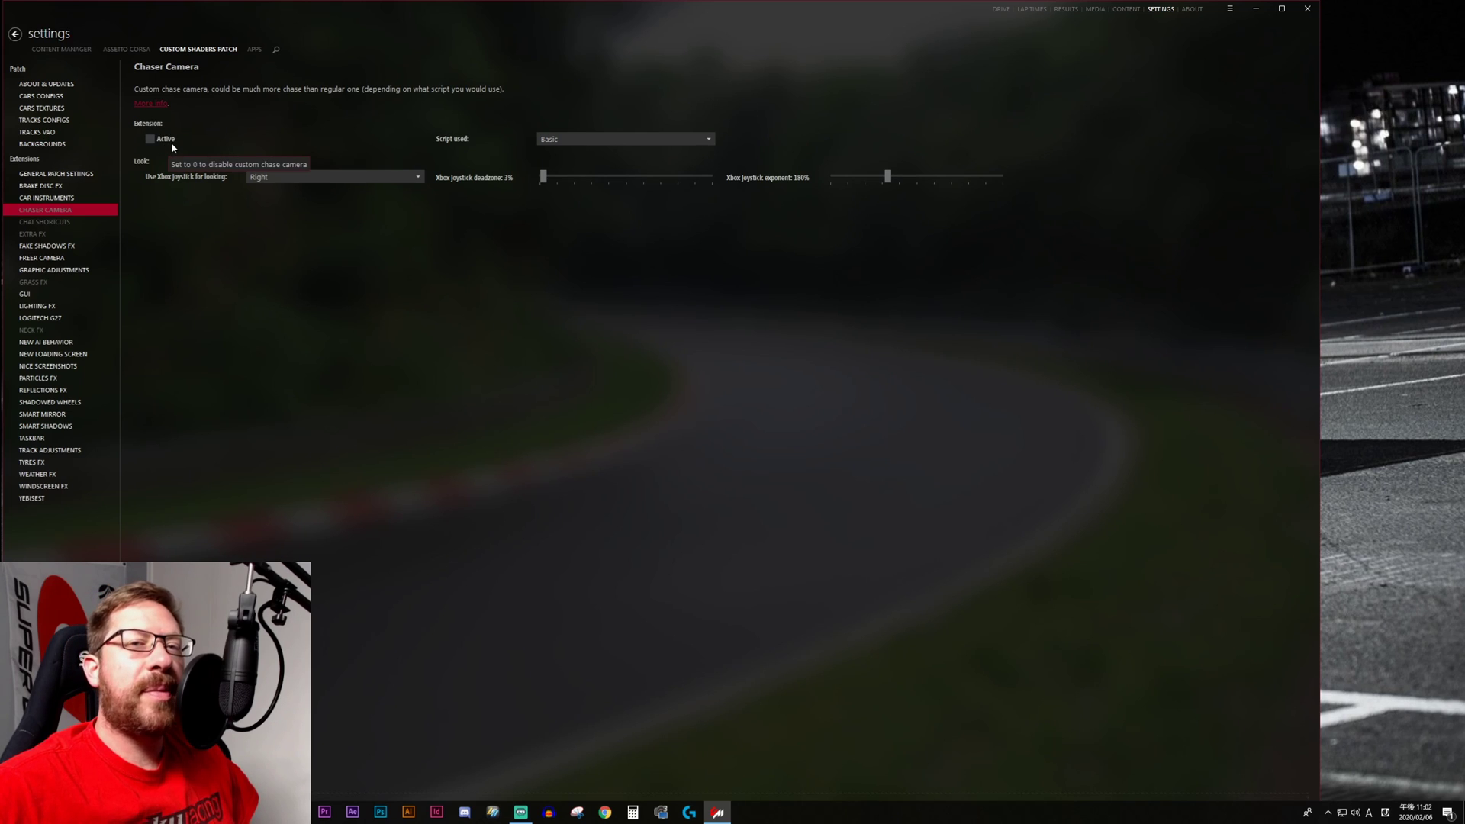
{"action": "left_click", "coordinate": [150, 139]}
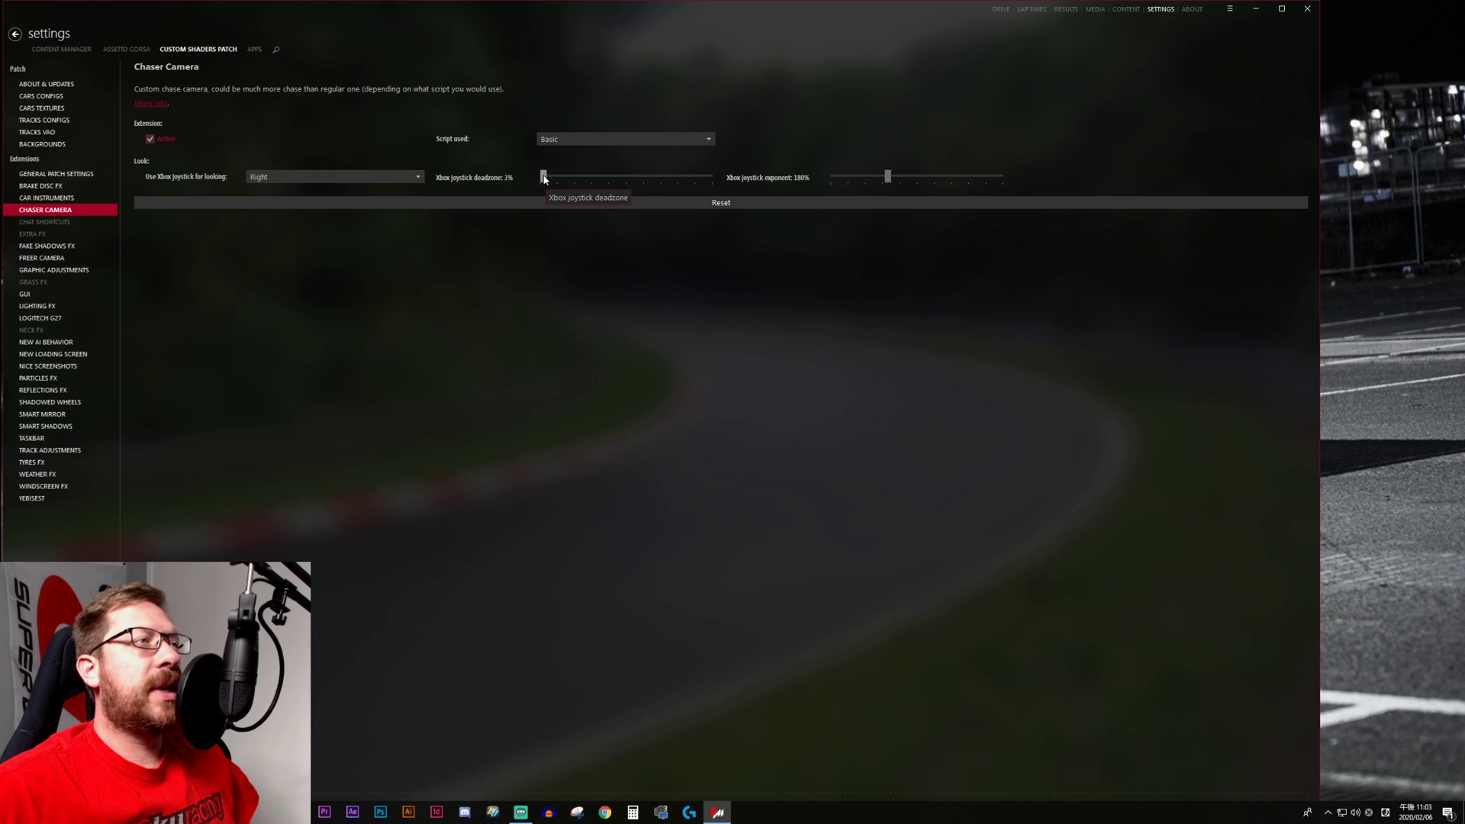
Step: Raise the Xbox joystick deadzone and exponent of the Chaser Camera, and reset the extension to its default settings
{"action": "left_click_drag", "start_coordinate": [544, 177], "coordinate": [589, 177]}
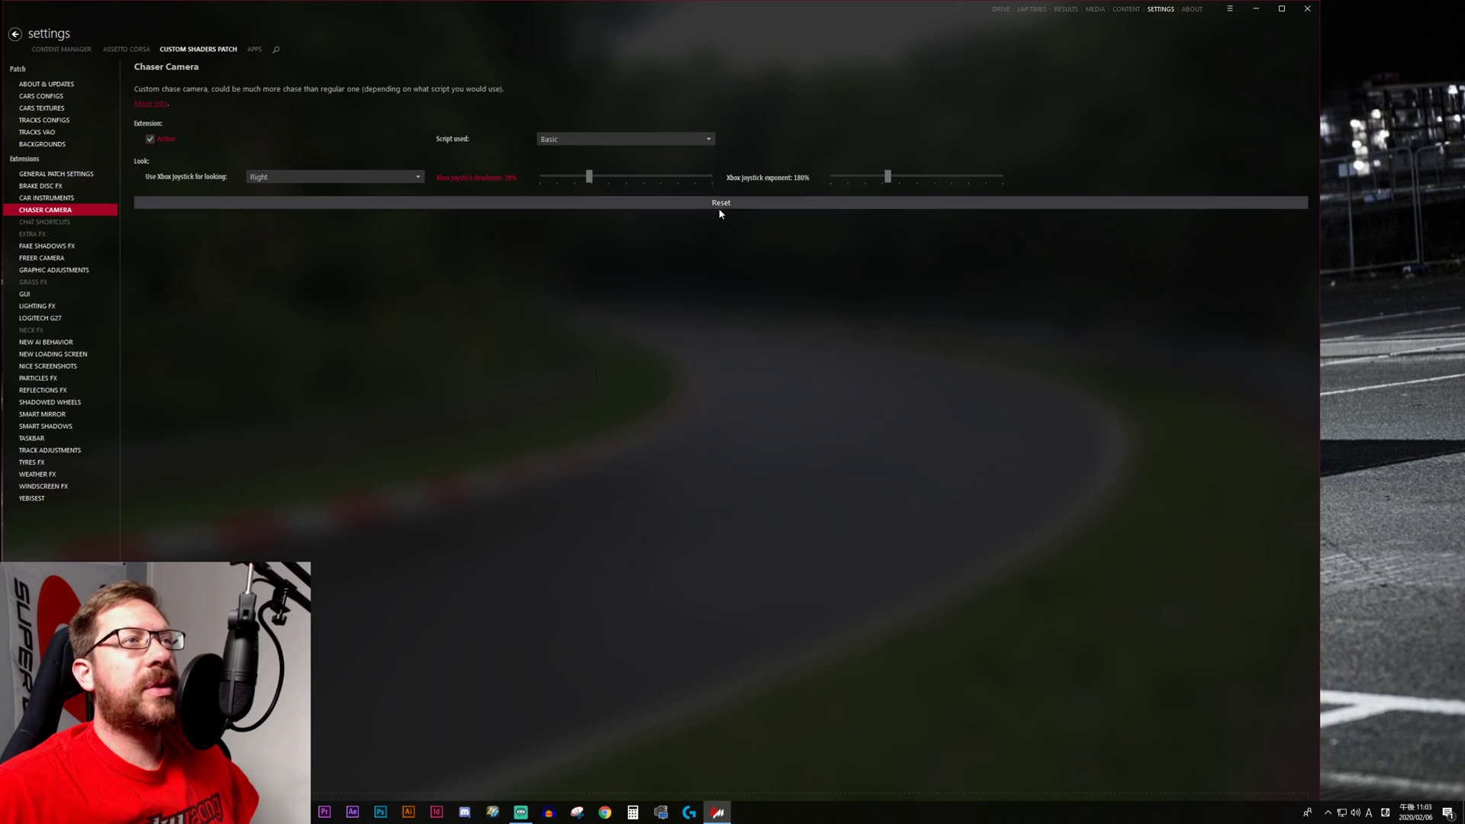
{"action": "left_click_drag", "start_coordinate": [888, 177], "coordinate": [917, 177]}
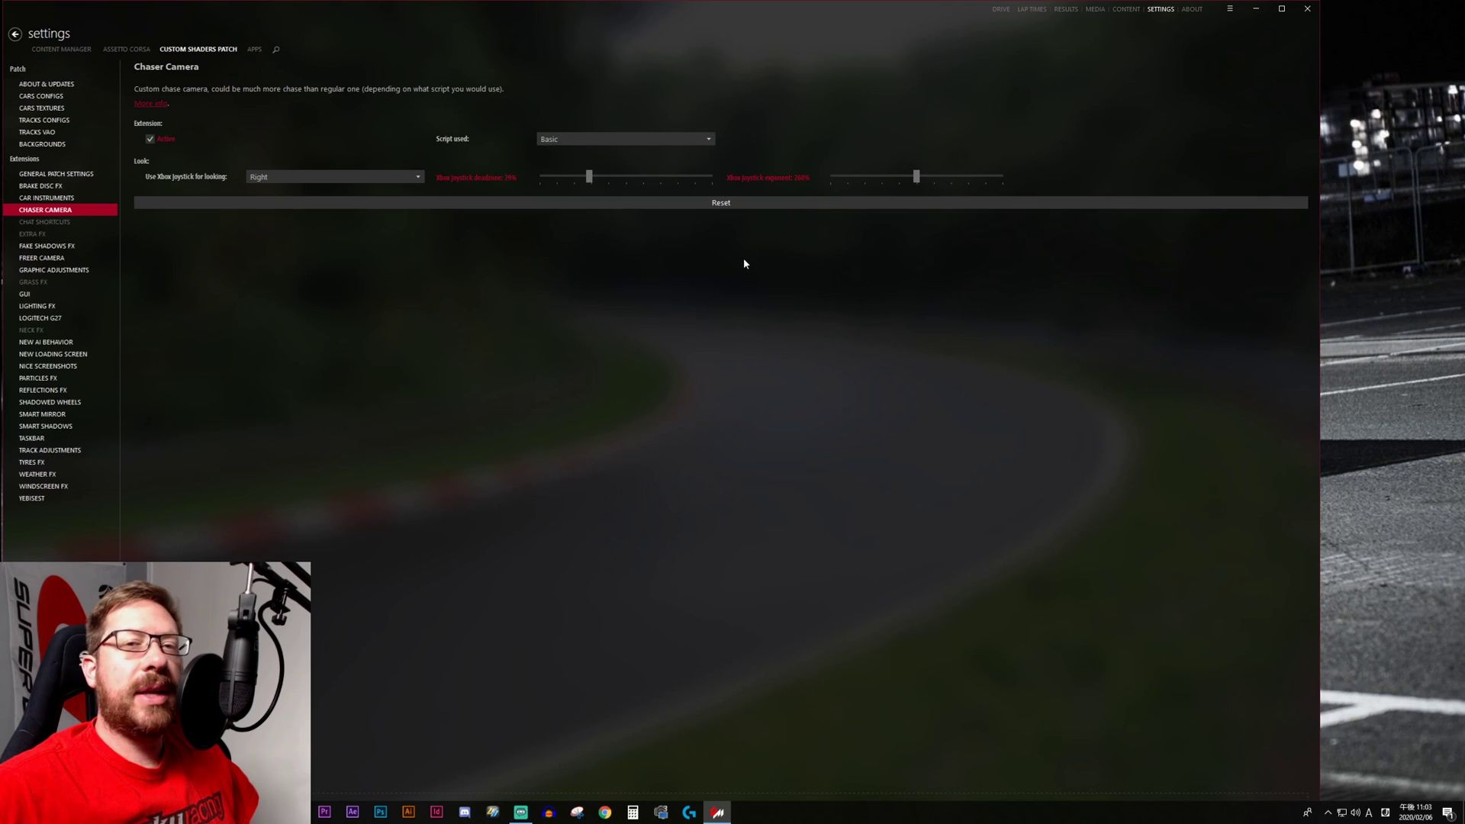
{"action": "left_click", "coordinate": [727, 206]}
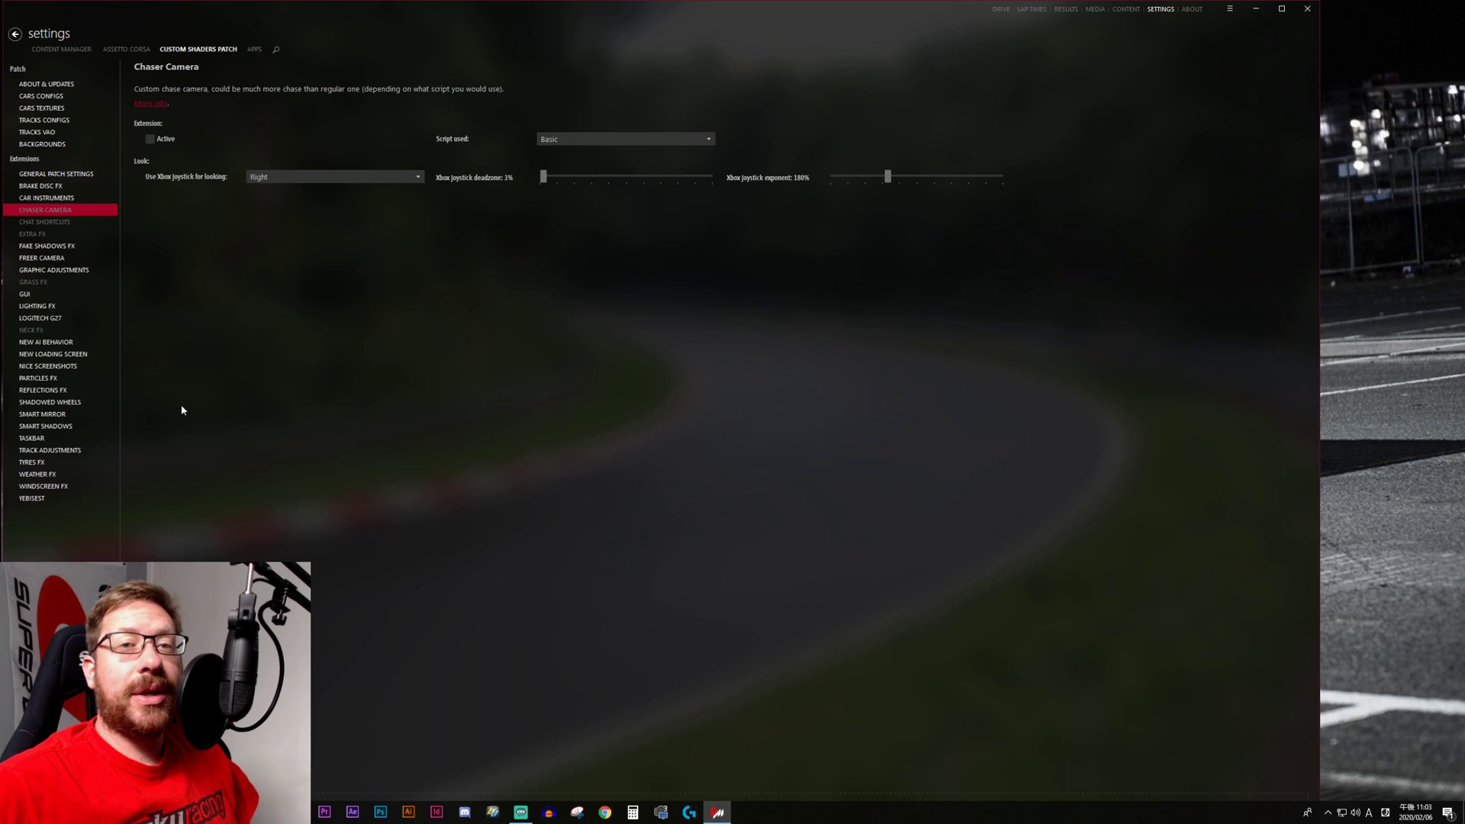
Step: Open the Nice Screenshots extension and try its accumulation motion blur for replays, switching that option on and back off
{"action": "left_click", "coordinate": [67, 367]}
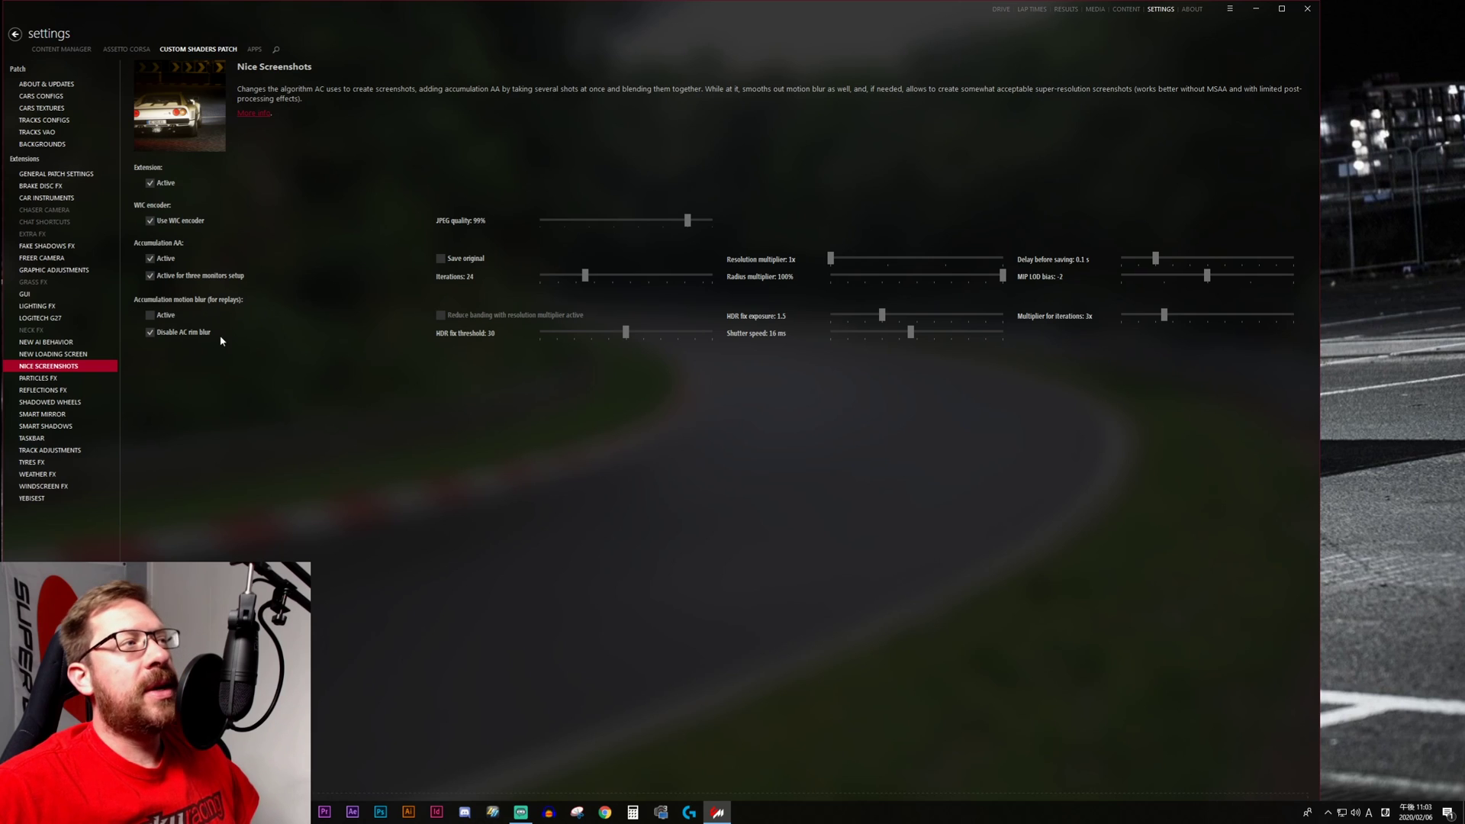
{"action": "left_click", "coordinate": [152, 315]}
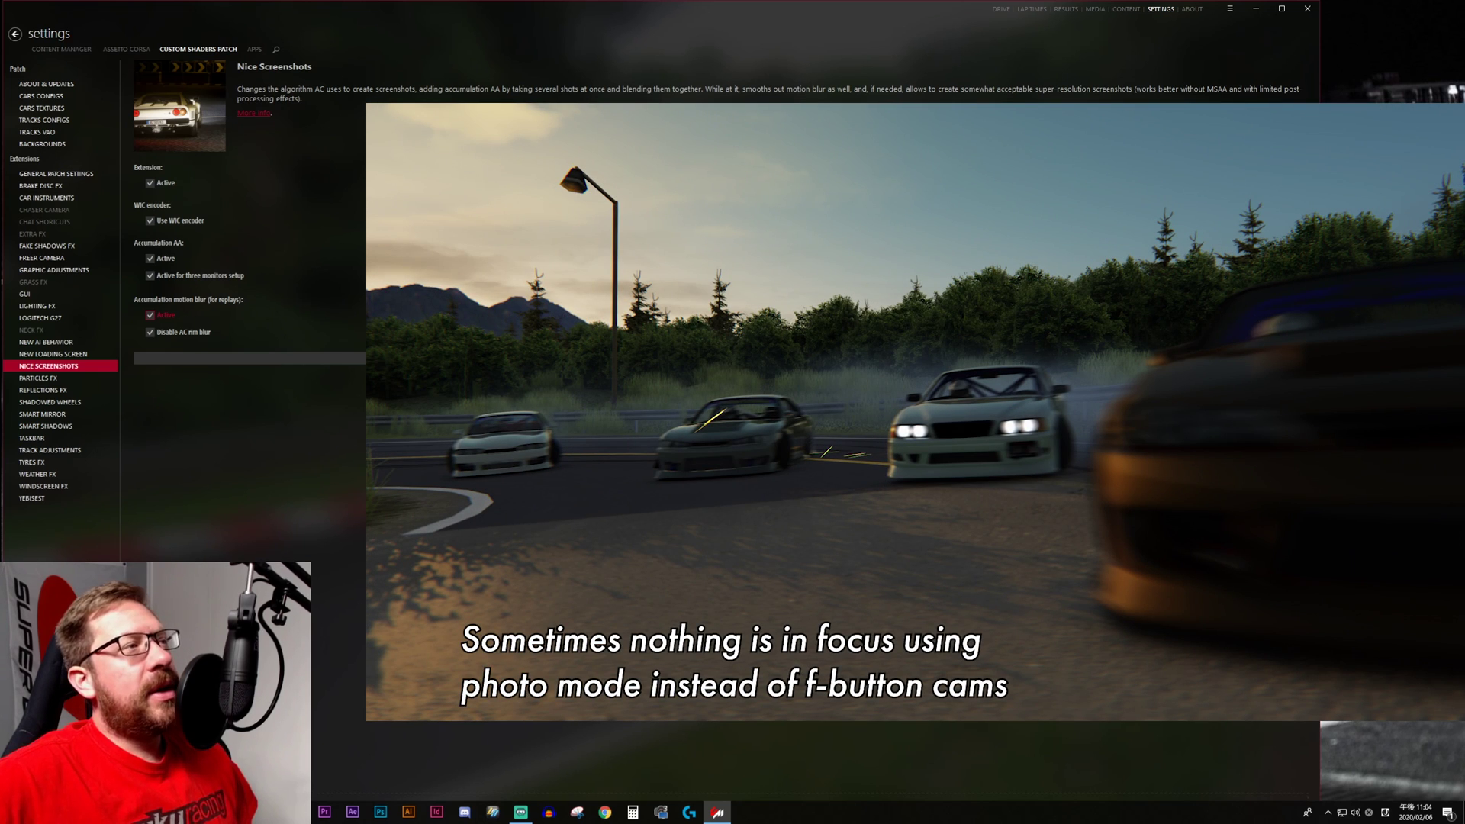
{"action": "left_click", "coordinate": [151, 316]}
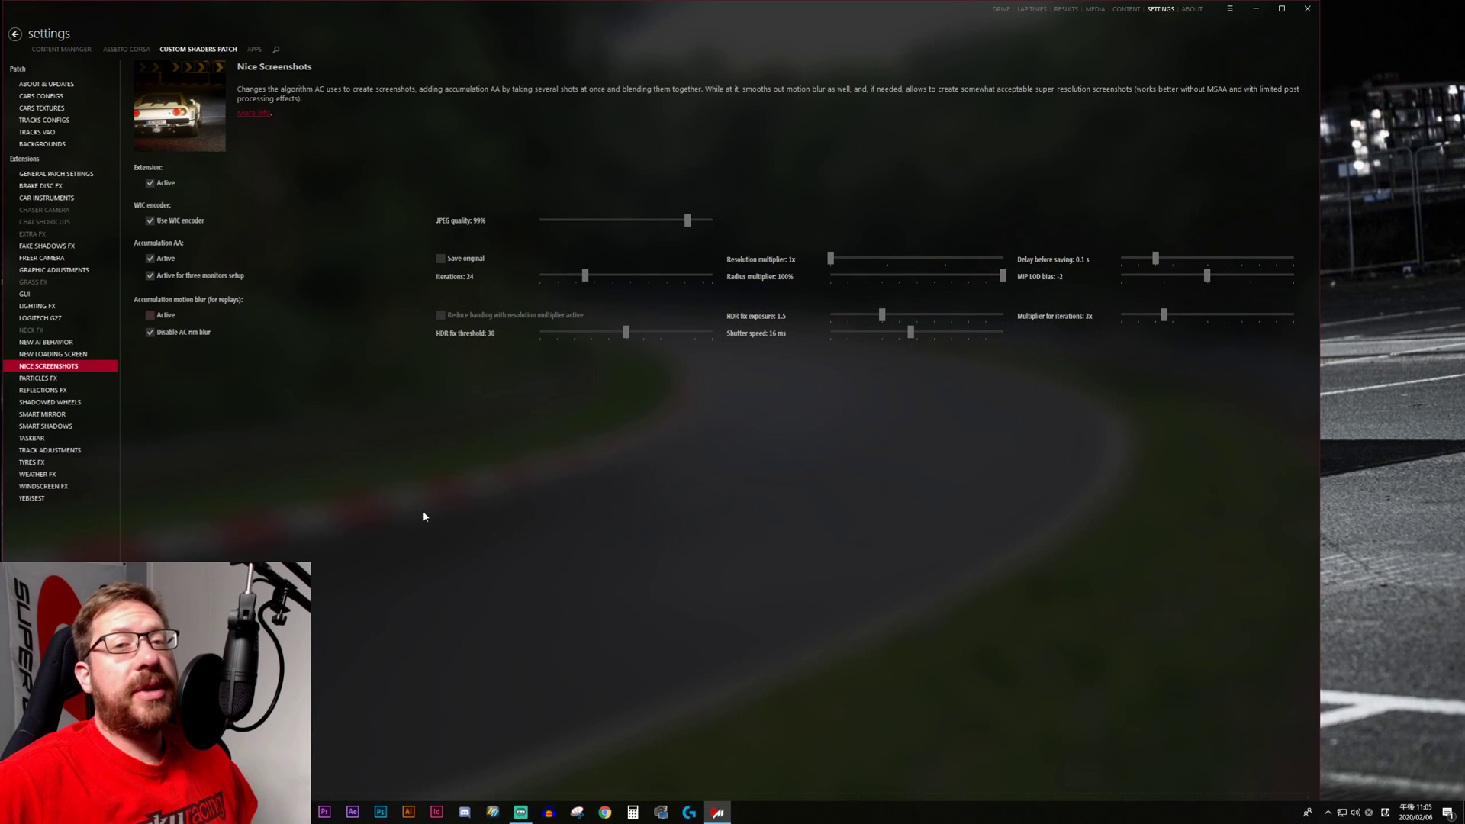
Step: Open the Particles FX extension and activate the new smoke and dust, leaving extra heating at 0%
{"action": "left_click", "coordinate": [41, 379]}
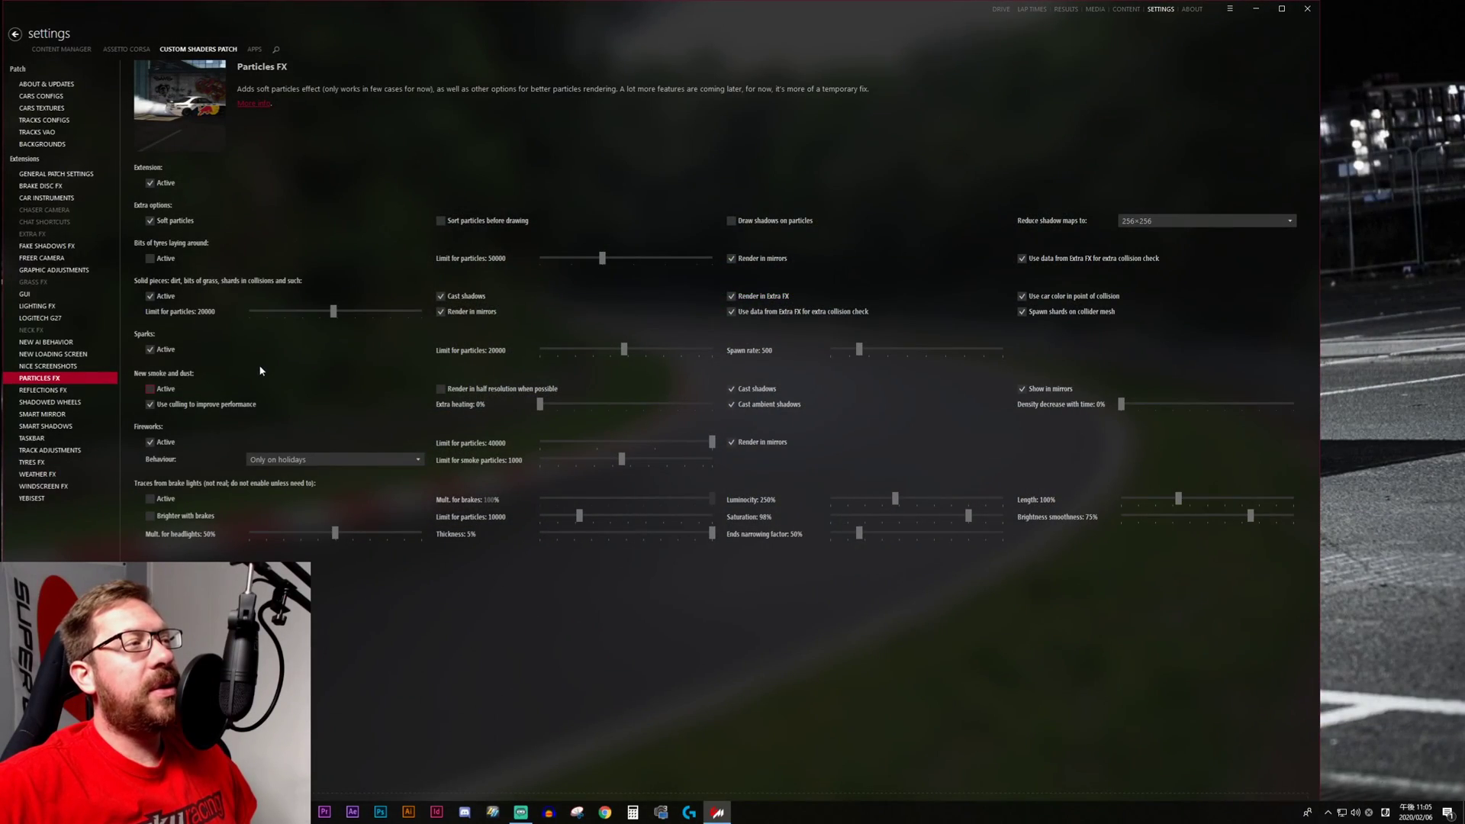
{"action": "left_click", "coordinate": [149, 389]}
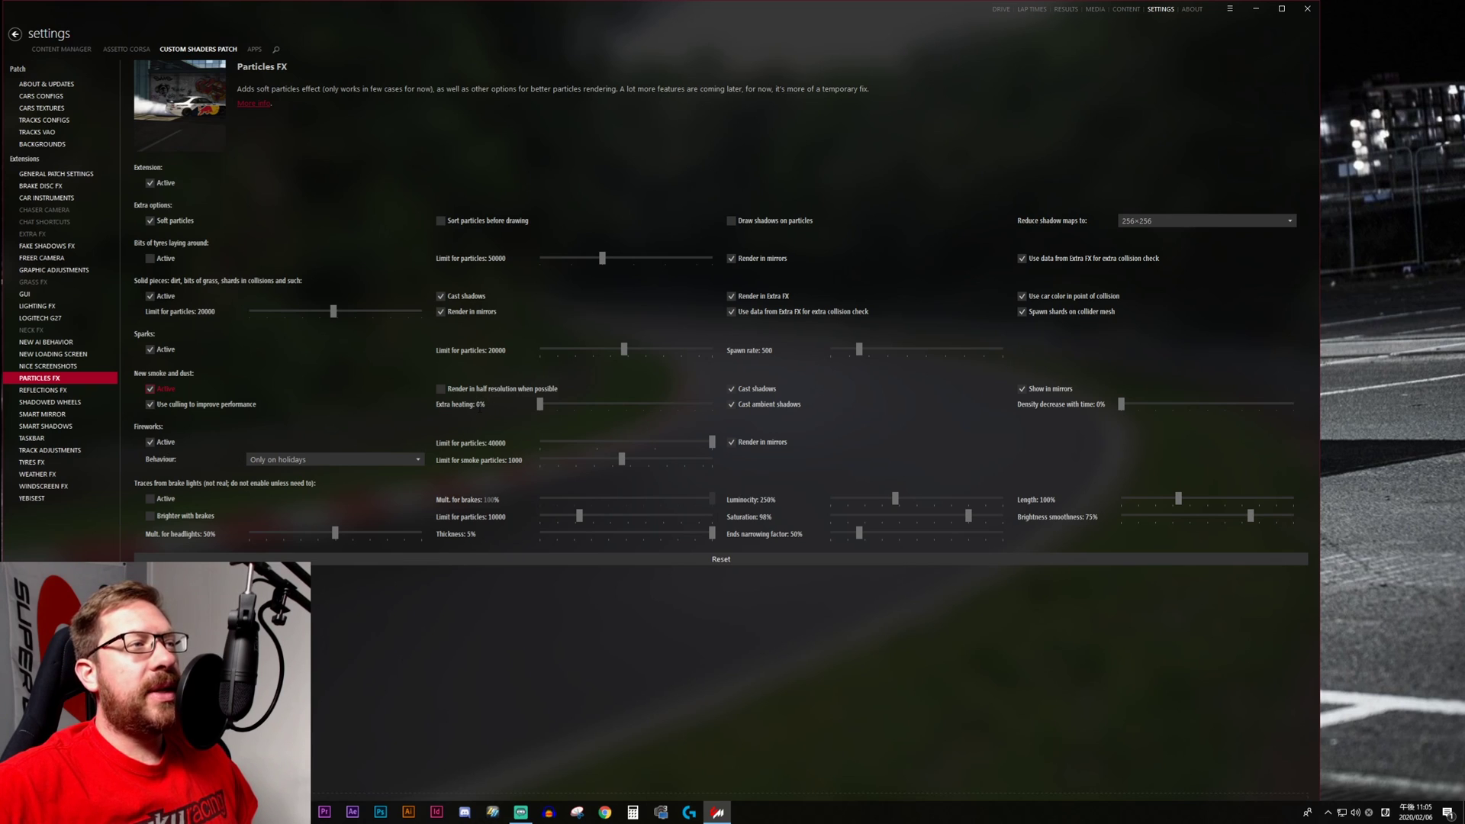
{"action": "mouse_move", "coordinate": [541, 410]}
{"action": "left_mouse_down"}
{"action": "mouse_move", "coordinate": [613, 409]}
{"action": "mouse_move", "coordinate": [543, 406]}
{"action": "left_mouse_up"}
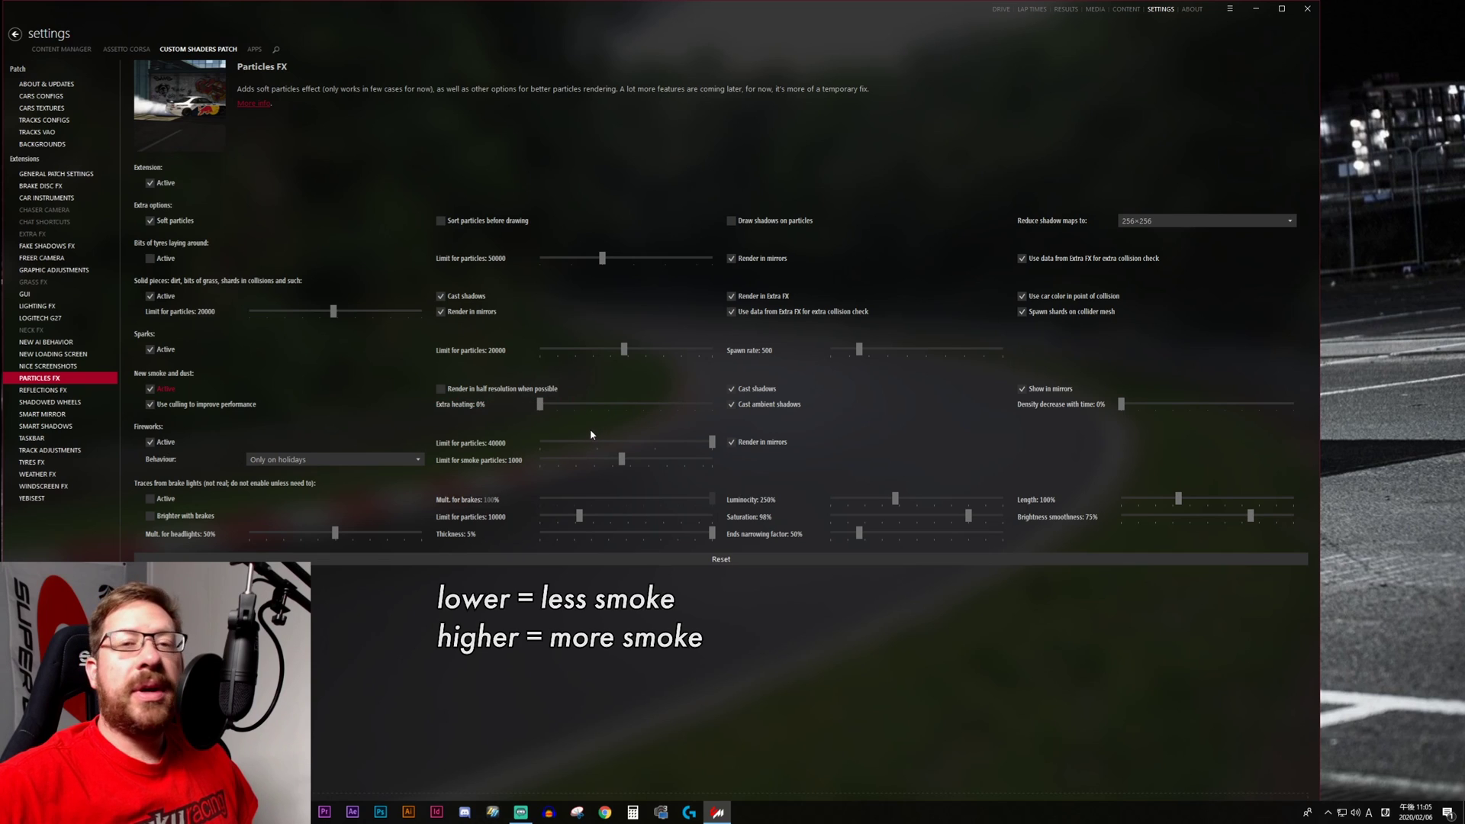